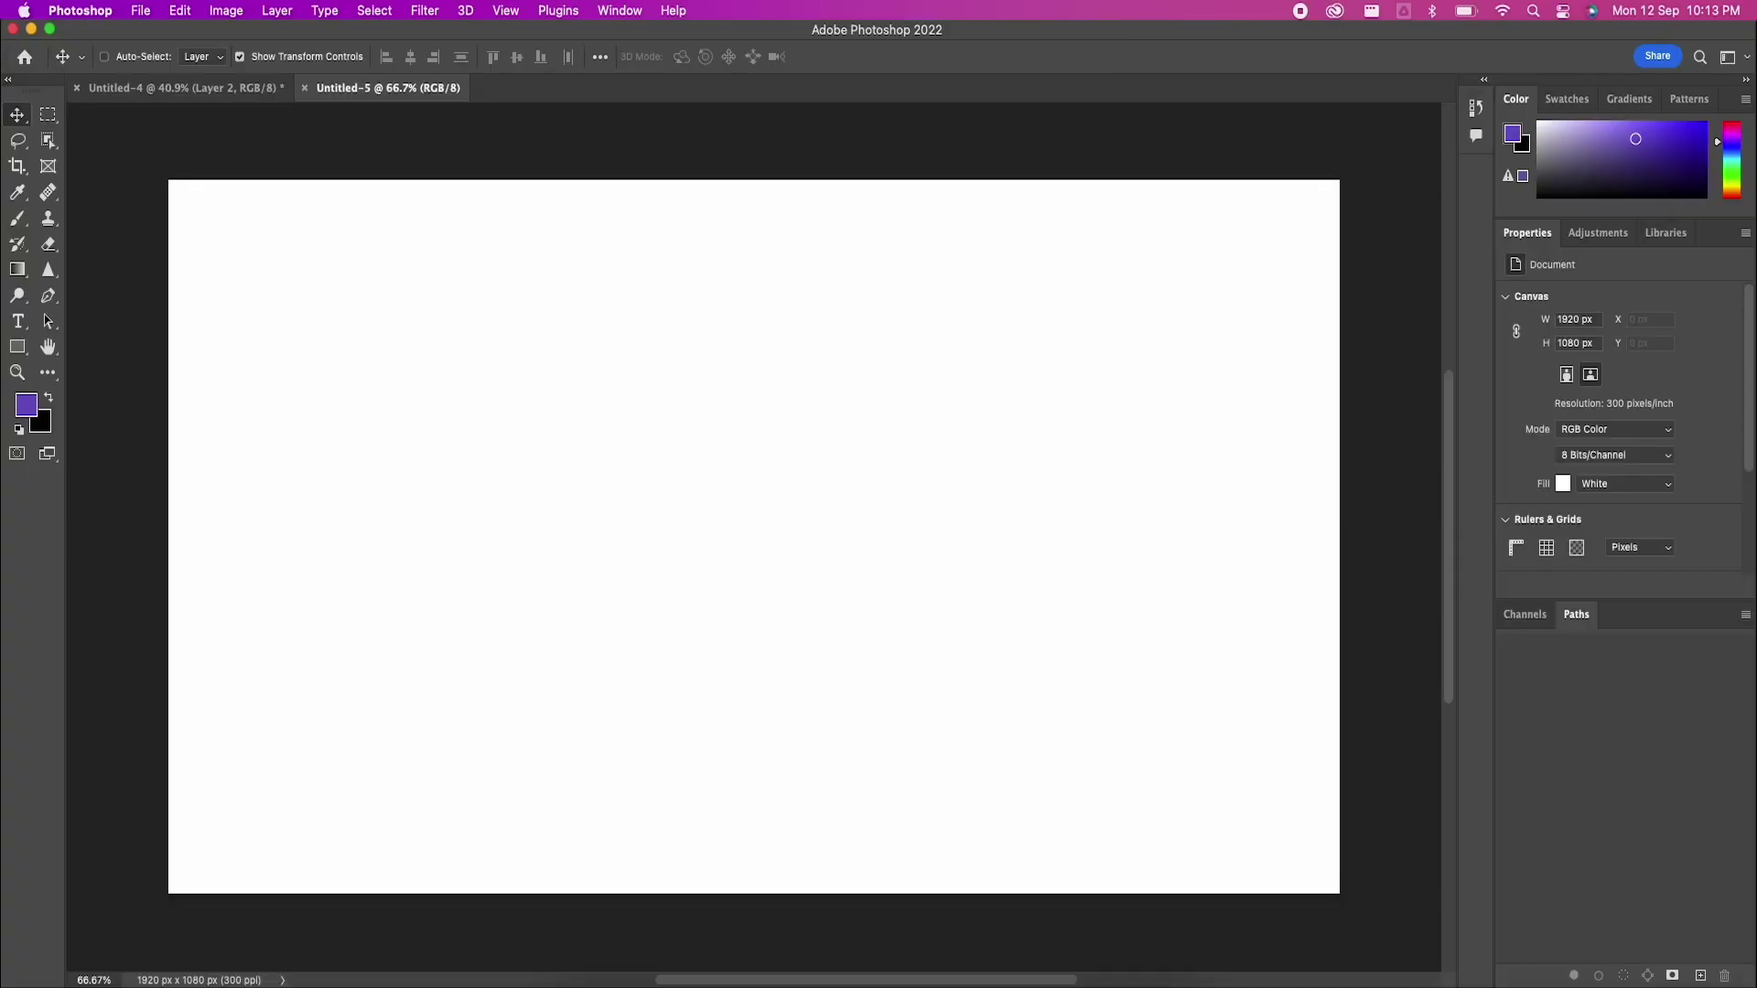
Step: Reset the Essentials workspace to its default layout
{"action": "left_click", "coordinate": [619, 10]}
{"action": "mouse_move", "coordinate": [650, 49]}
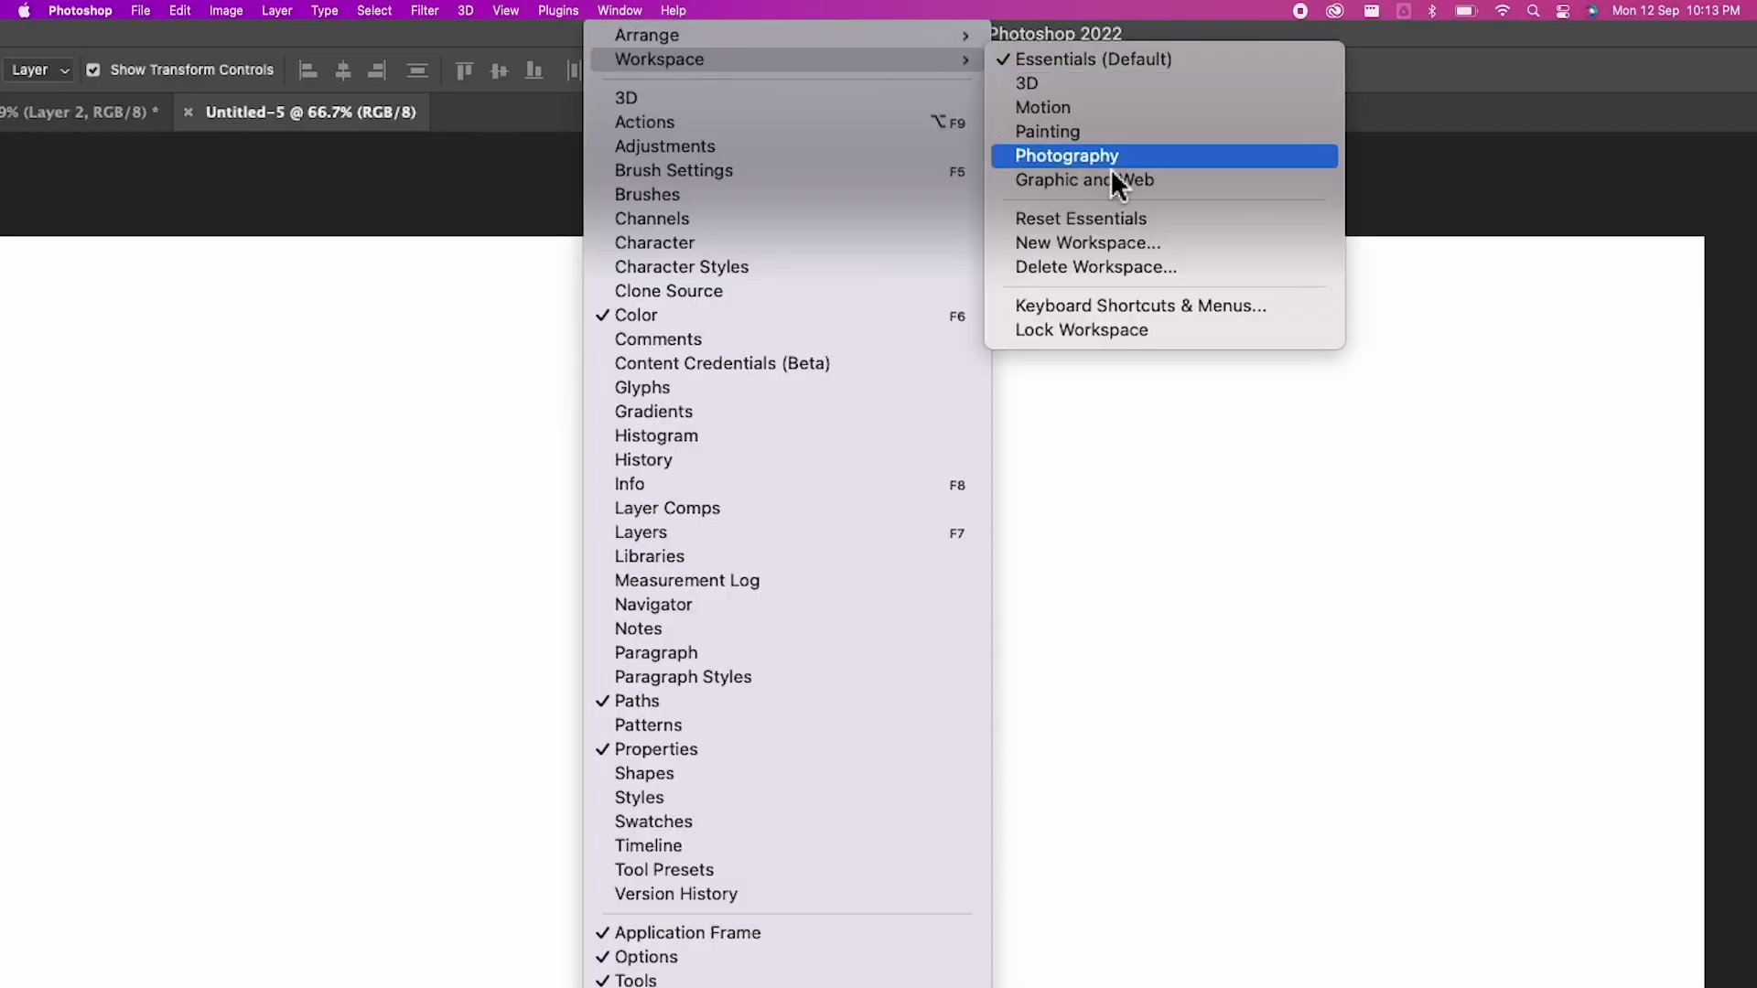
{"action": "left_click", "coordinate": [1098, 218]}
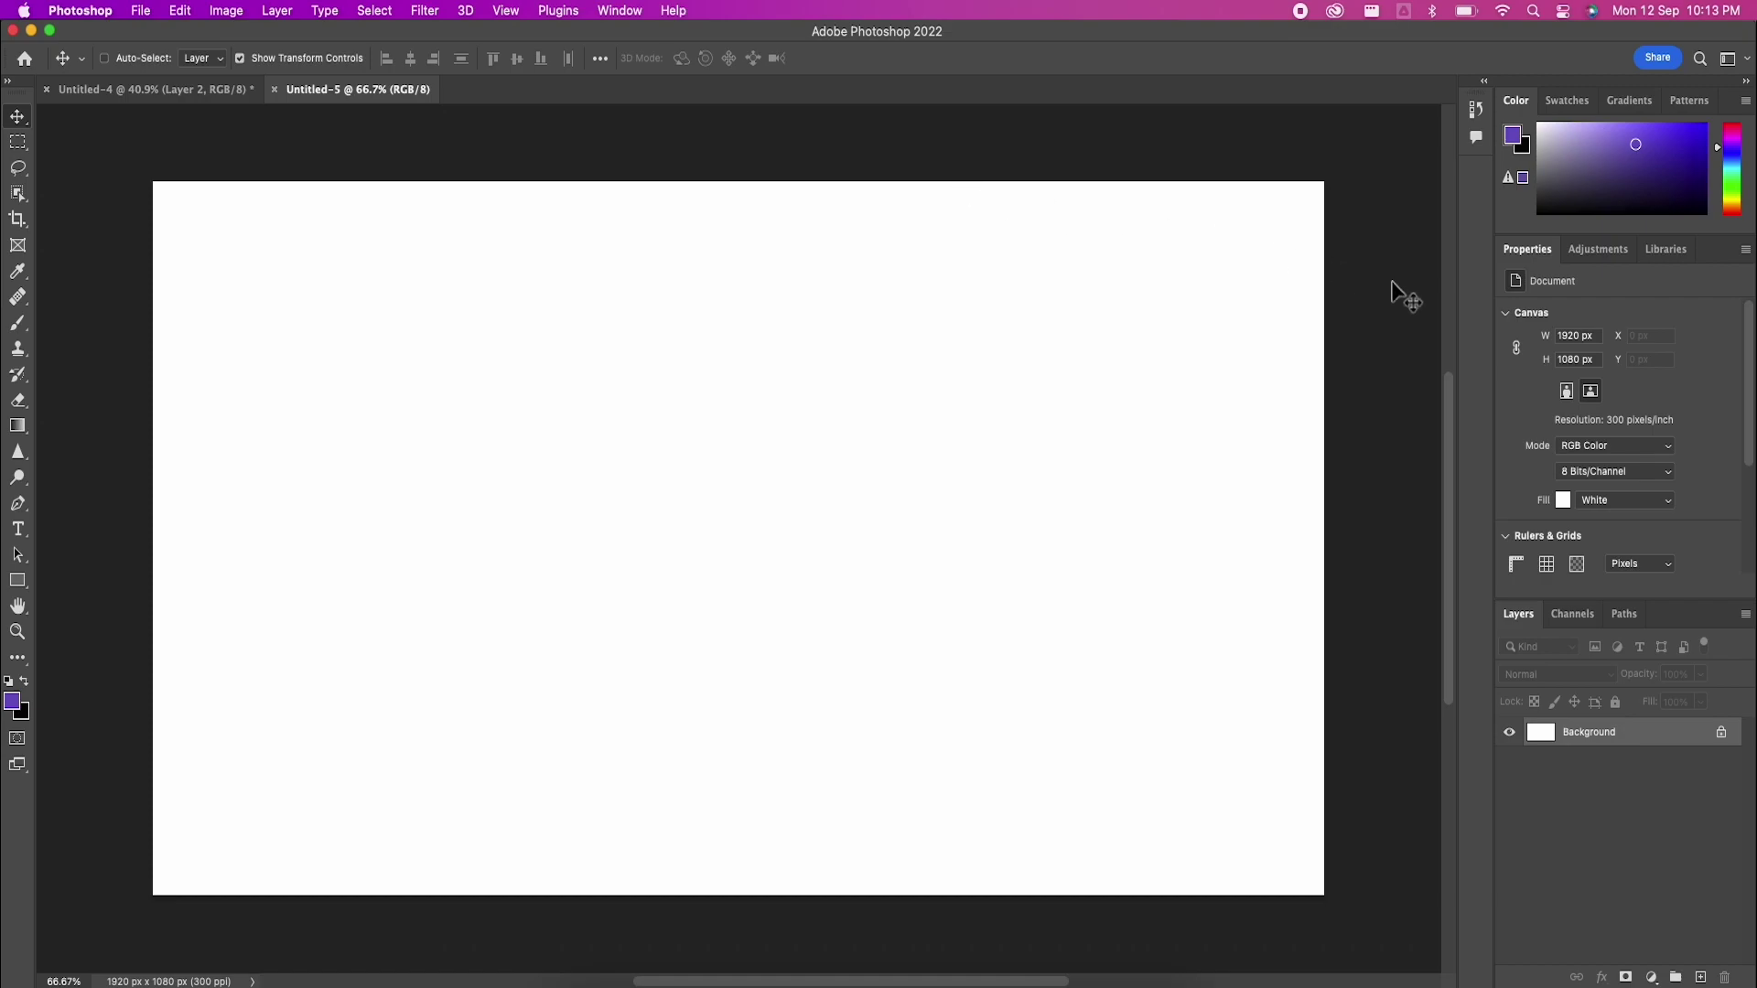
Step: Undock the Layers panel, float it beside the canvas and extend it downward
{"action": "left_click_drag", "start_coordinate": [1521, 618], "coordinate": [1281, 141]}
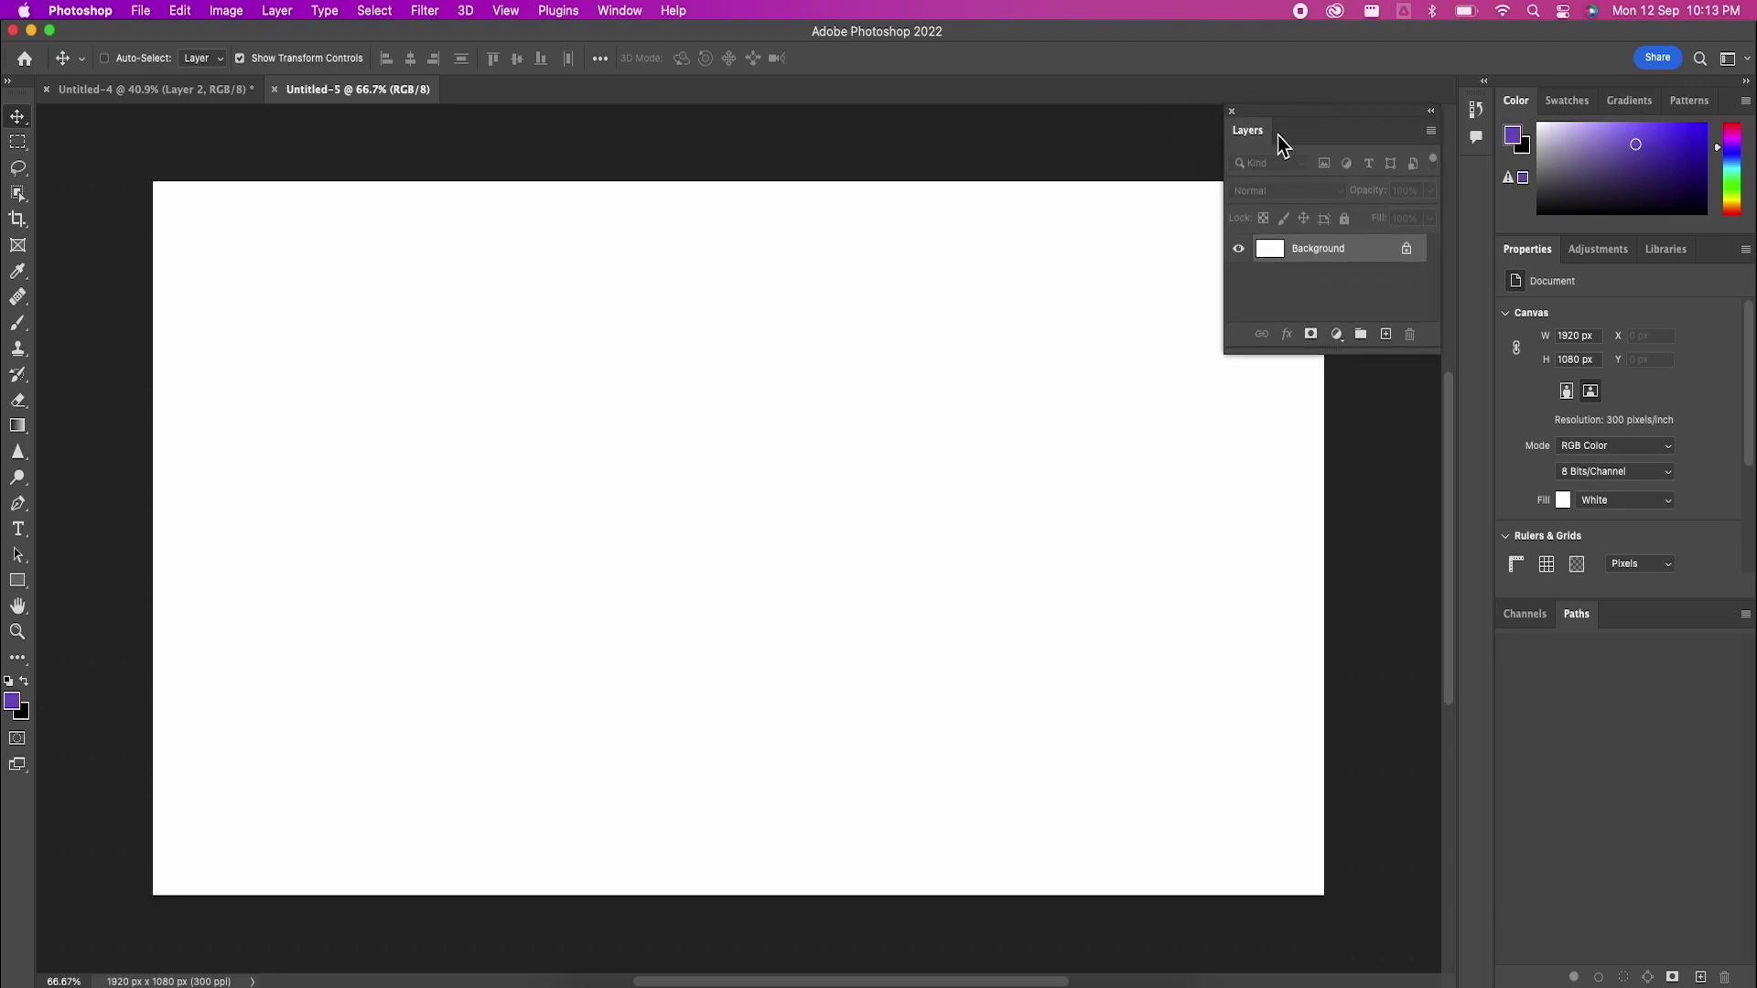
{"action": "scroll", "coordinate": [927, 434], "scroll_direction": "down", "scroll_amount": 4}
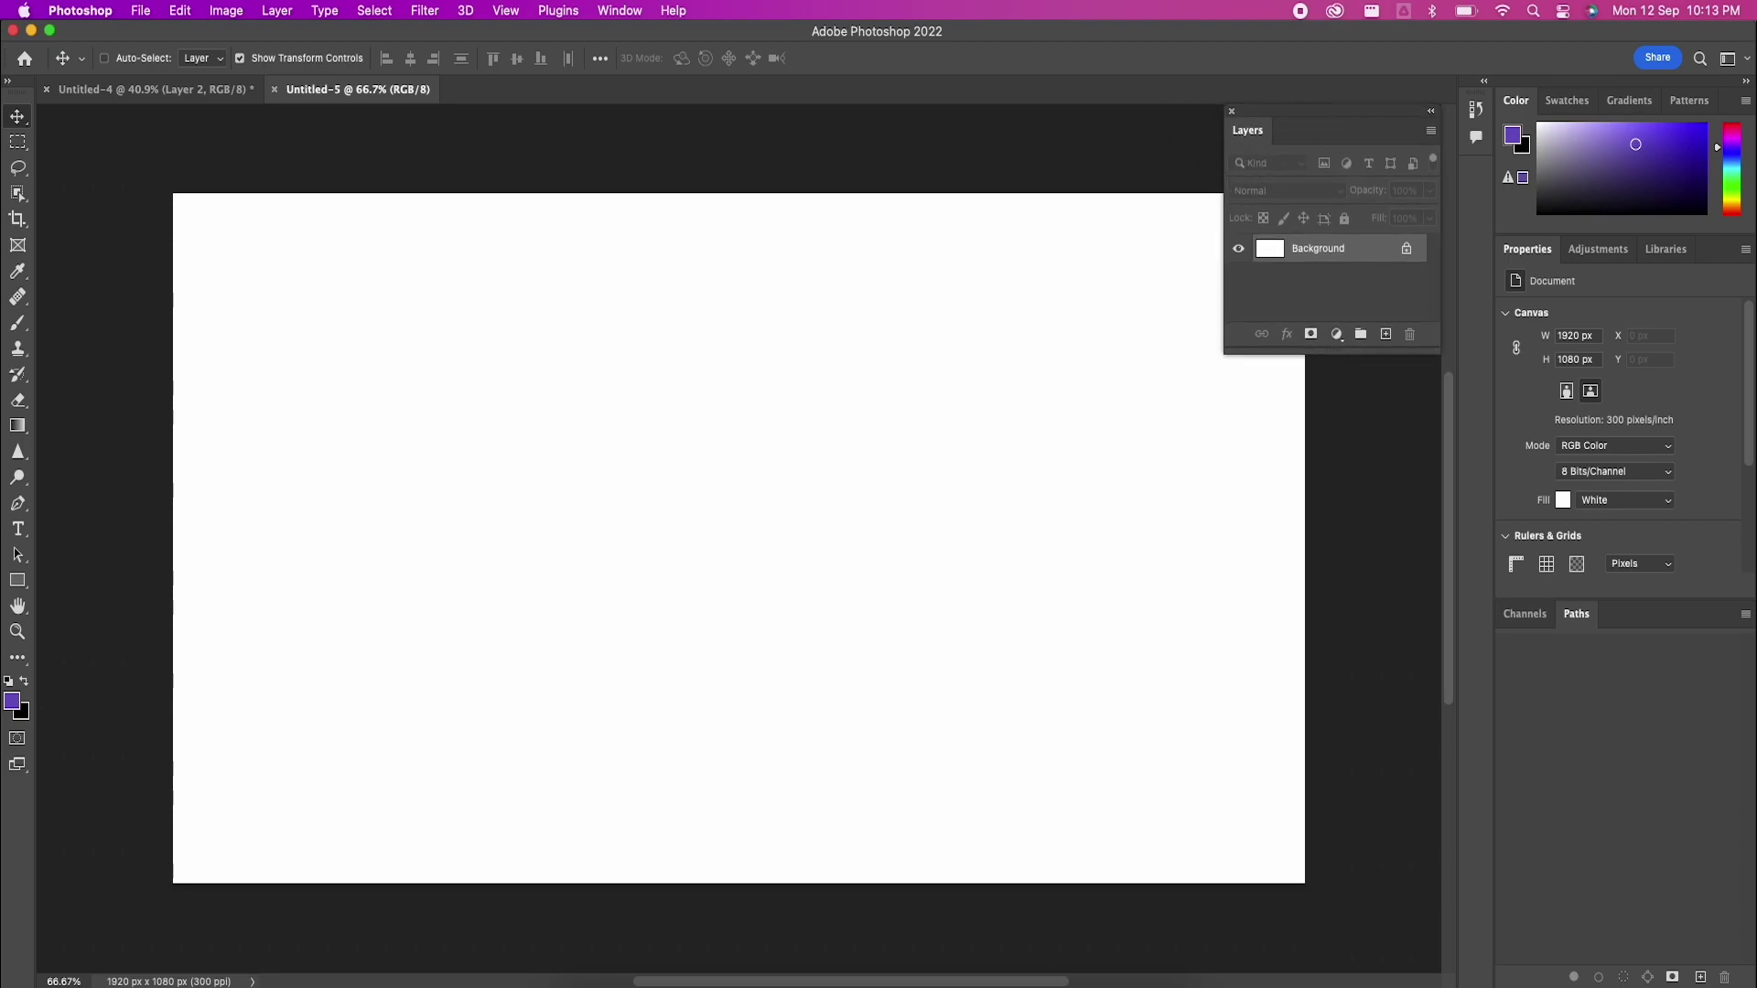
{"action": "scroll", "coordinate": [926, 432], "scroll_direction": "right", "scroll_amount": 3}
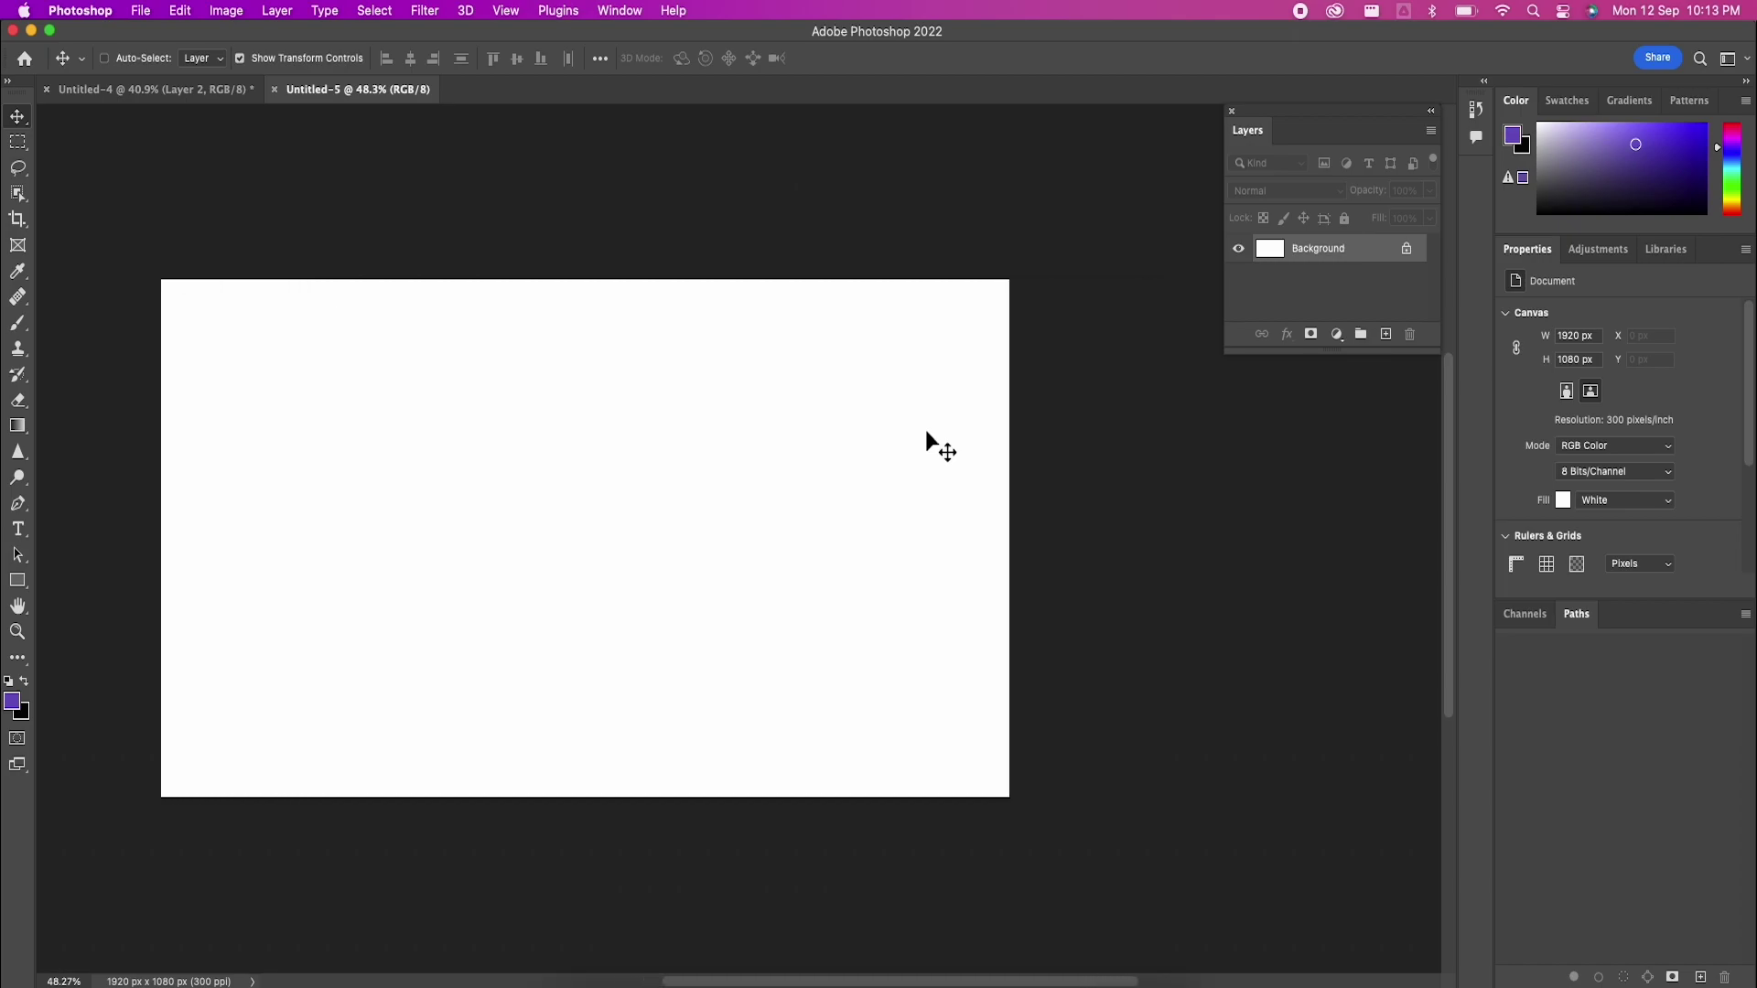
{"action": "left_click_drag", "start_coordinate": [1379, 356], "coordinate": [1405, 529]}
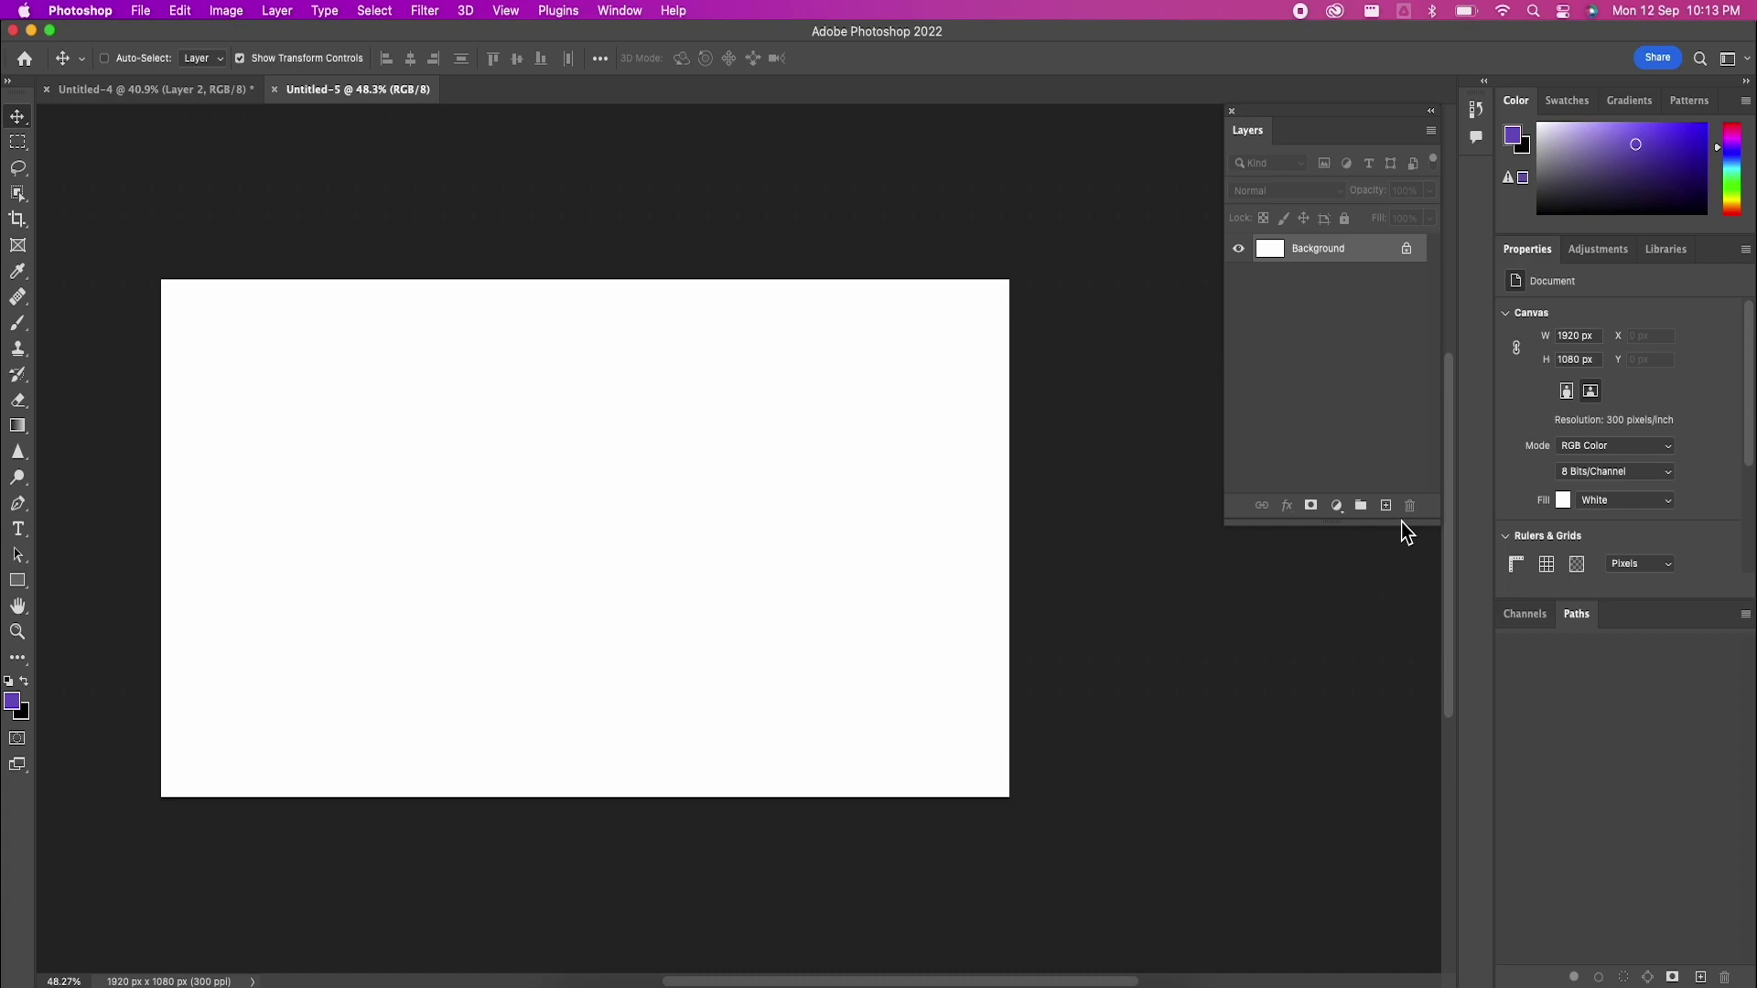
{"action": "scroll", "coordinate": [816, 527], "scroll_direction": "down", "scroll_amount": 2}
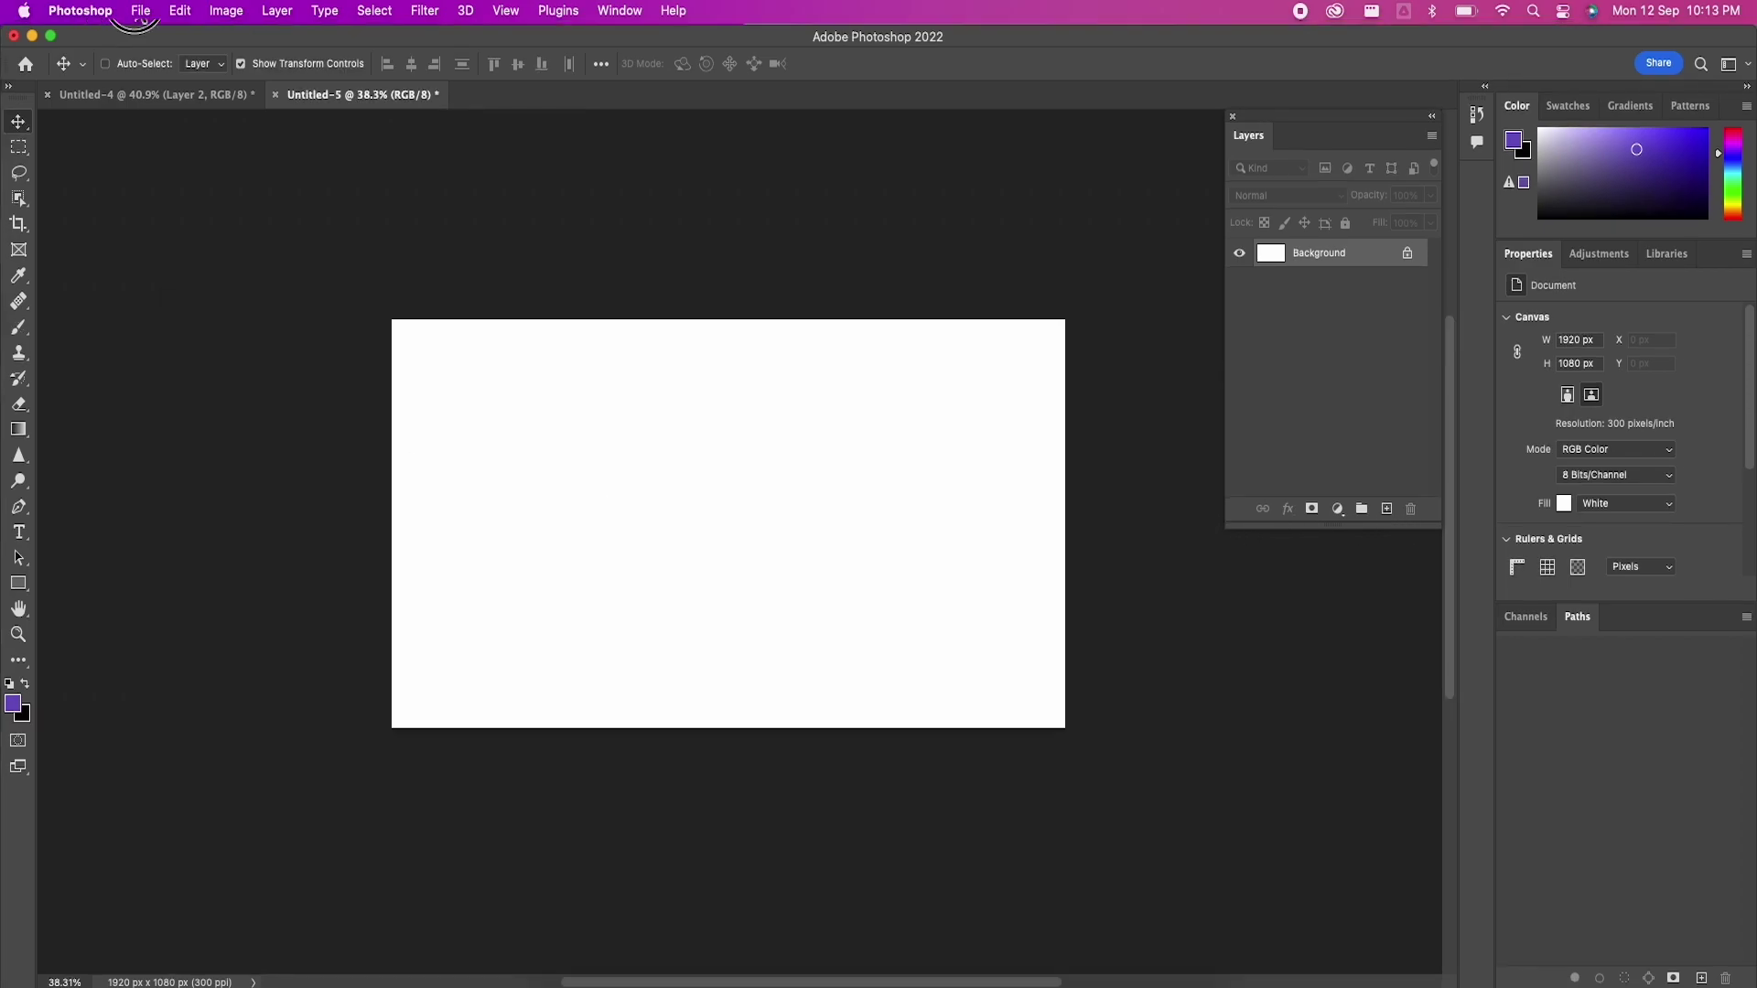
Step: Open the Pexels JPG photo ending in 6383235 from the Downloads folder
{"action": "left_click", "coordinate": [140, 11]}
{"action": "left_click", "coordinate": [159, 55]}
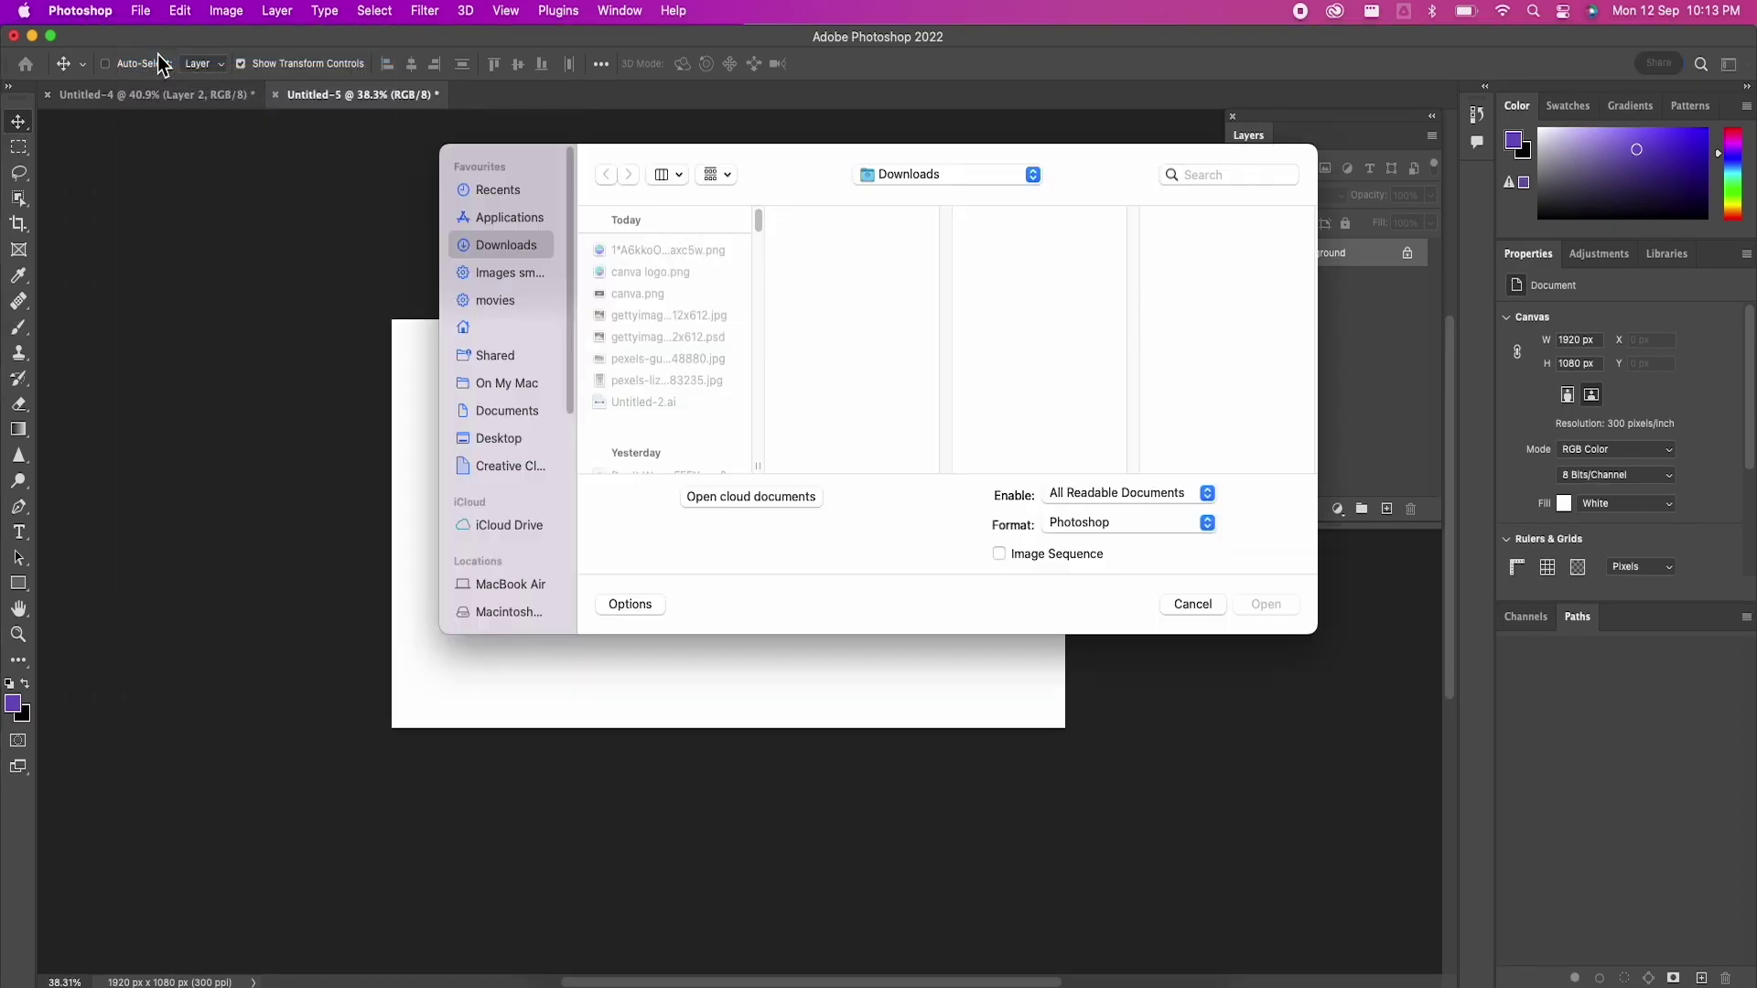
{"action": "left_click", "coordinate": [680, 379]}
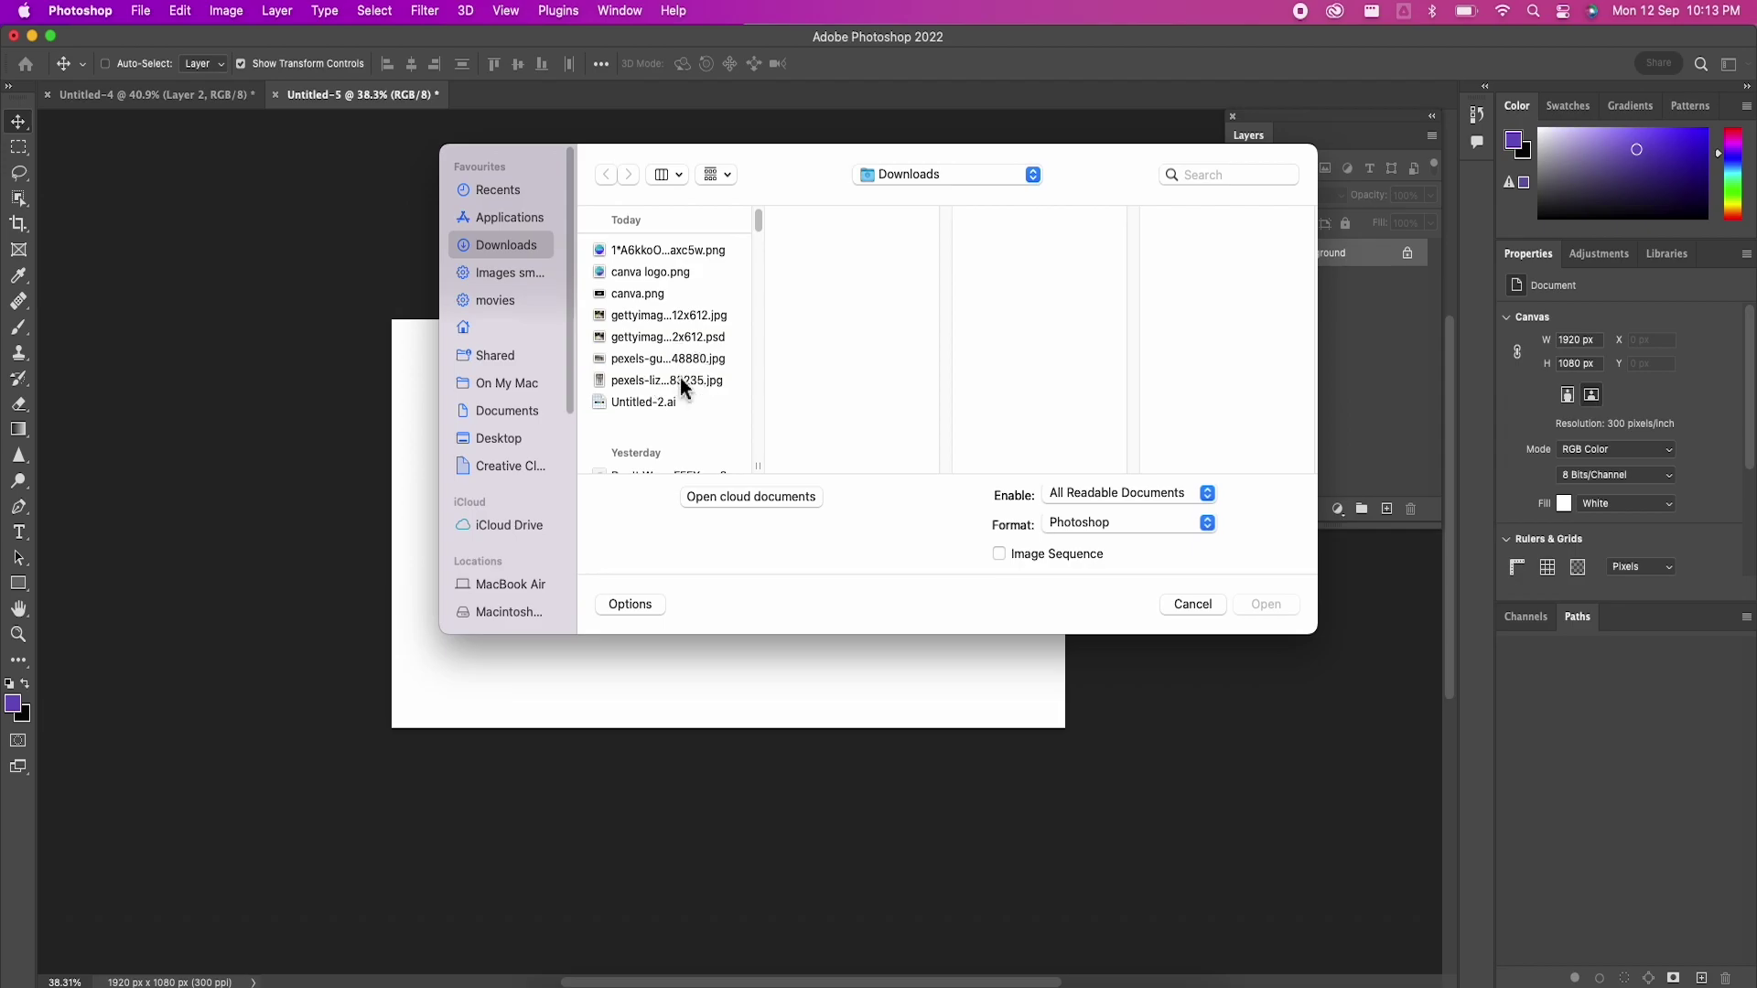
{"action": "left_click", "coordinate": [1265, 606]}
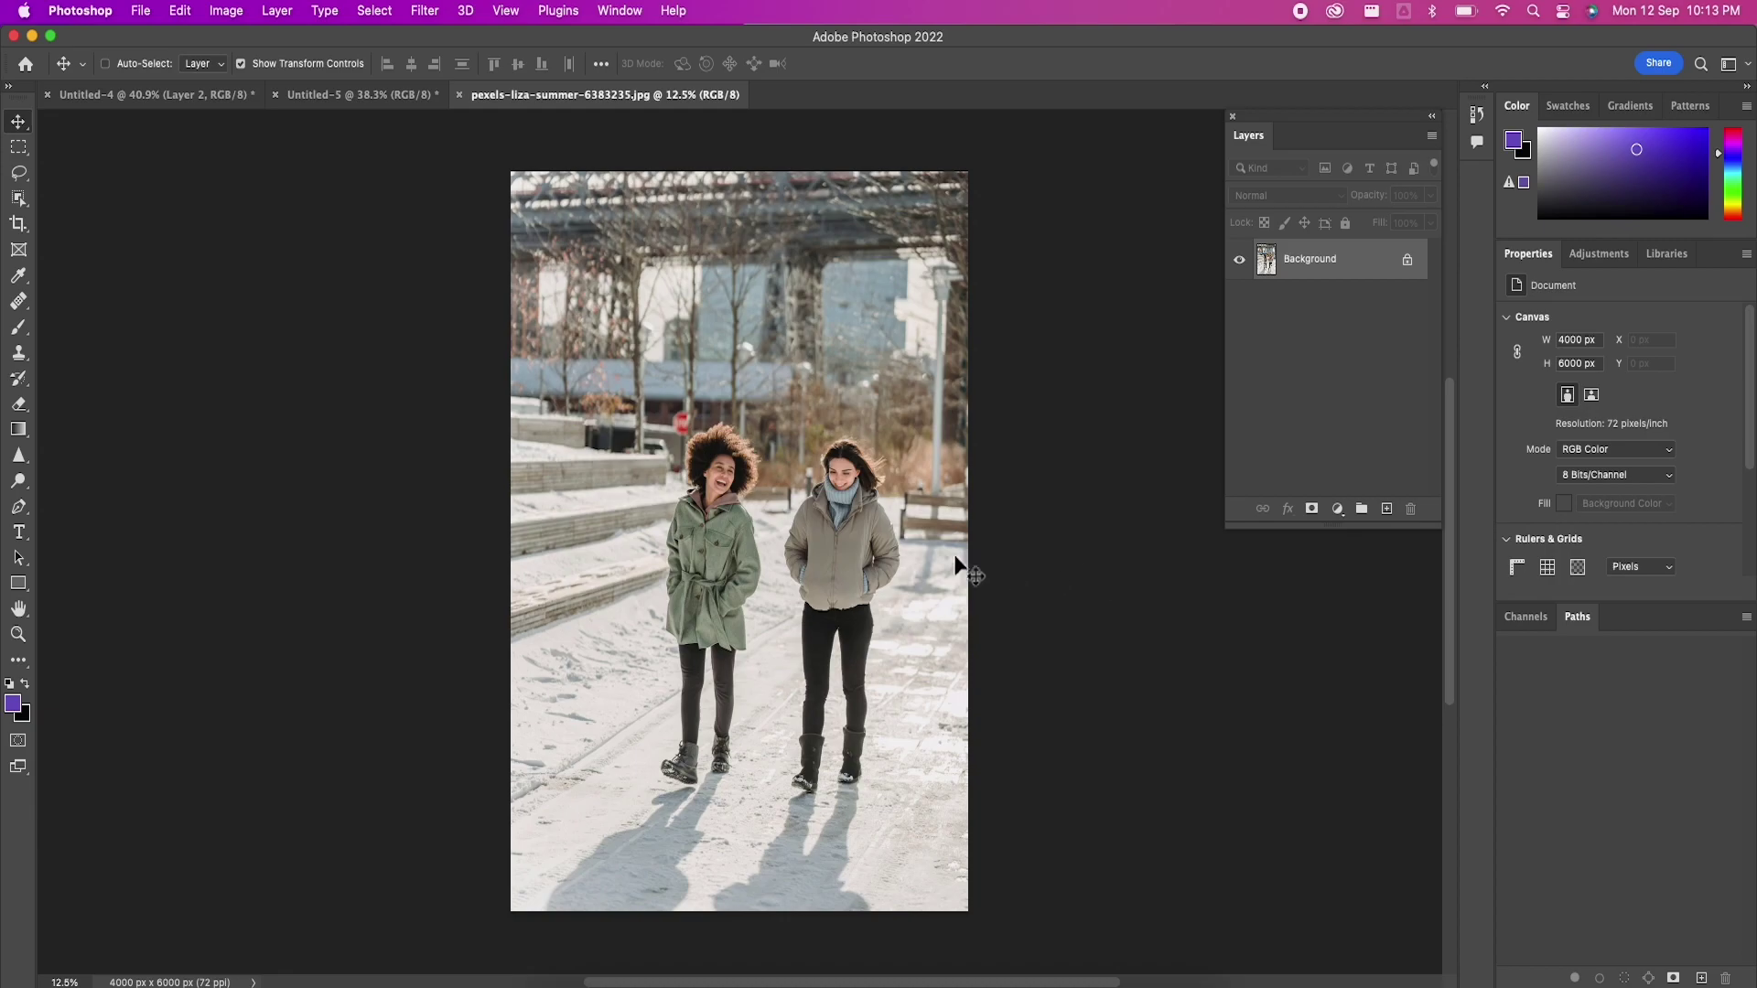
Step: Bring the opened photo into the Untitled-5 document as a layer and convert that layer to a smart object
{"action": "left_click_drag", "start_coordinate": [529, 97], "coordinate": [538, 520]}
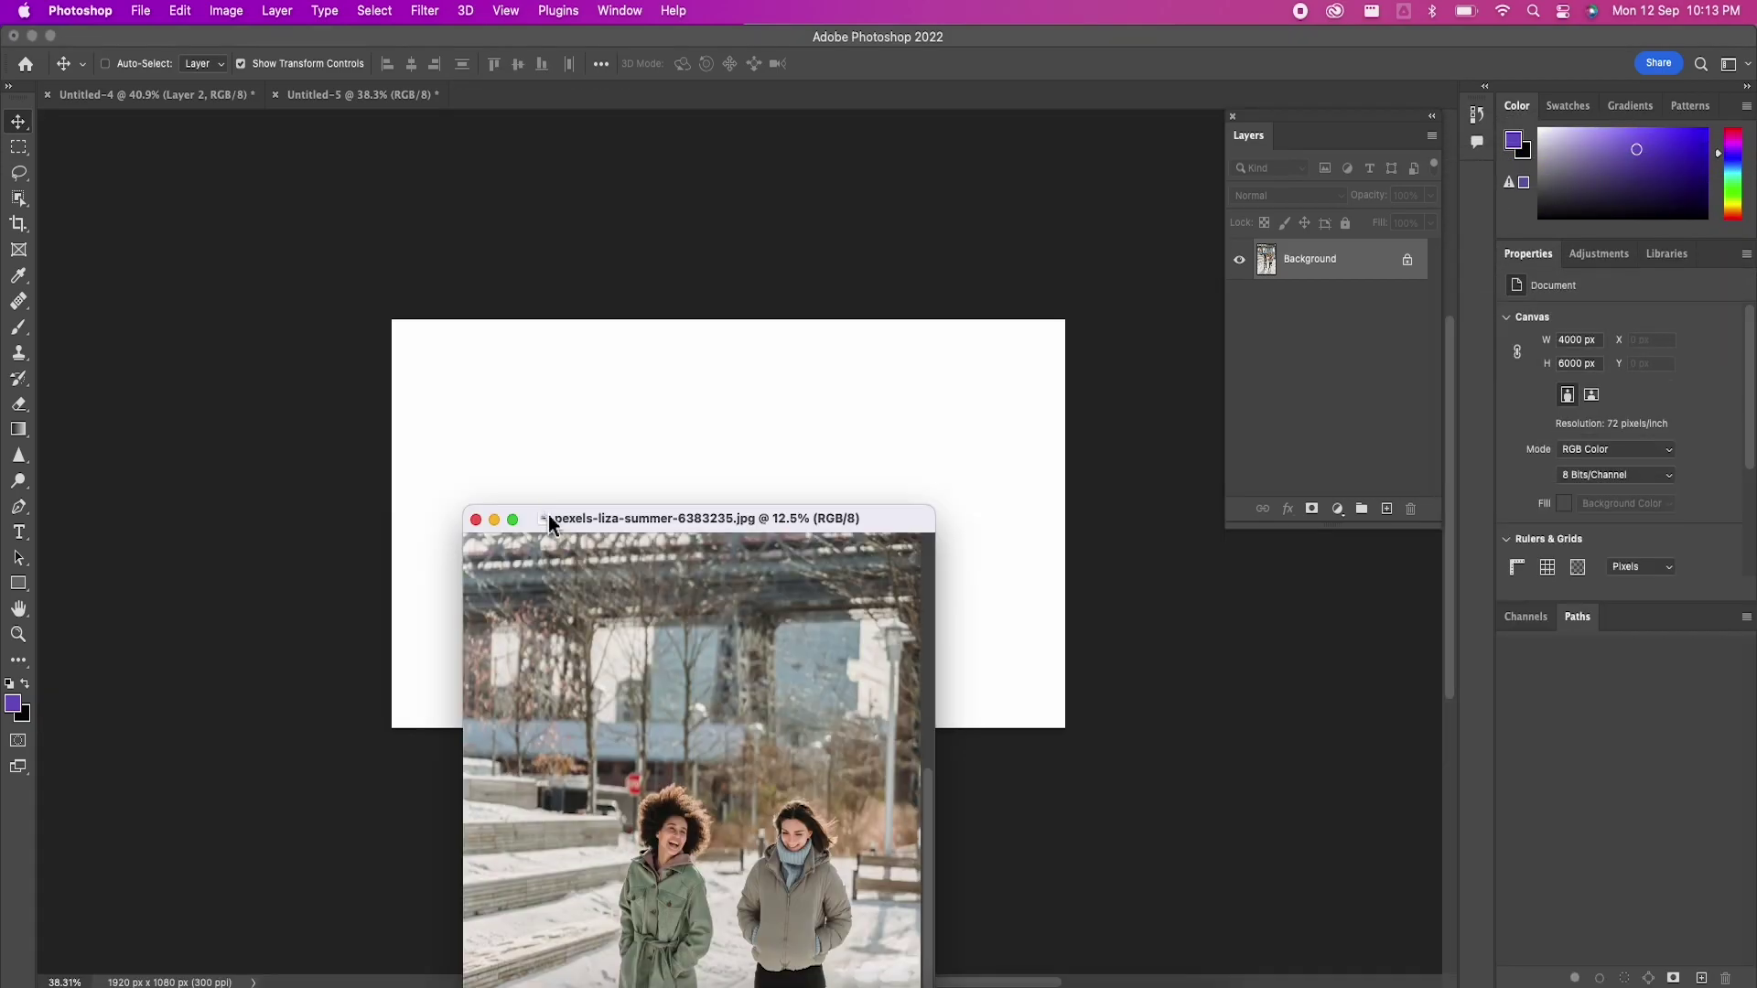
{"action": "left_click_drag", "start_coordinate": [630, 716], "coordinate": [411, 399]}
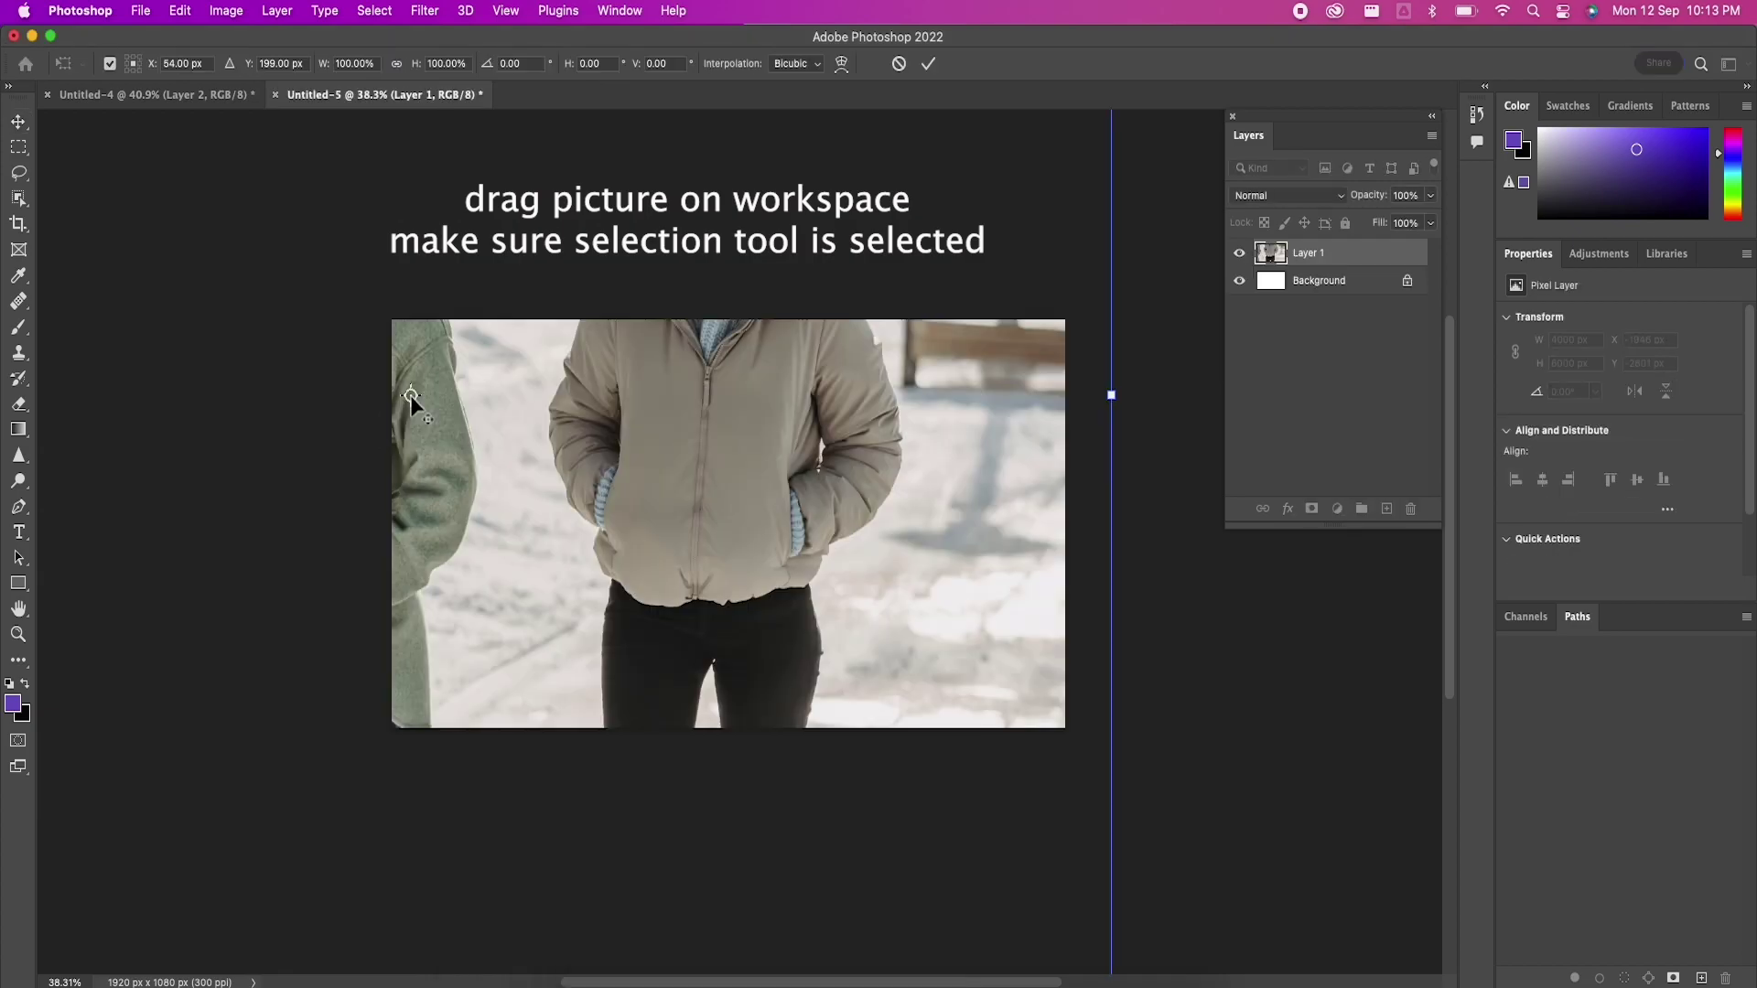
{"action": "right_click", "coordinate": [1372, 263]}
{"action": "left_click", "coordinate": [1451, 591]}
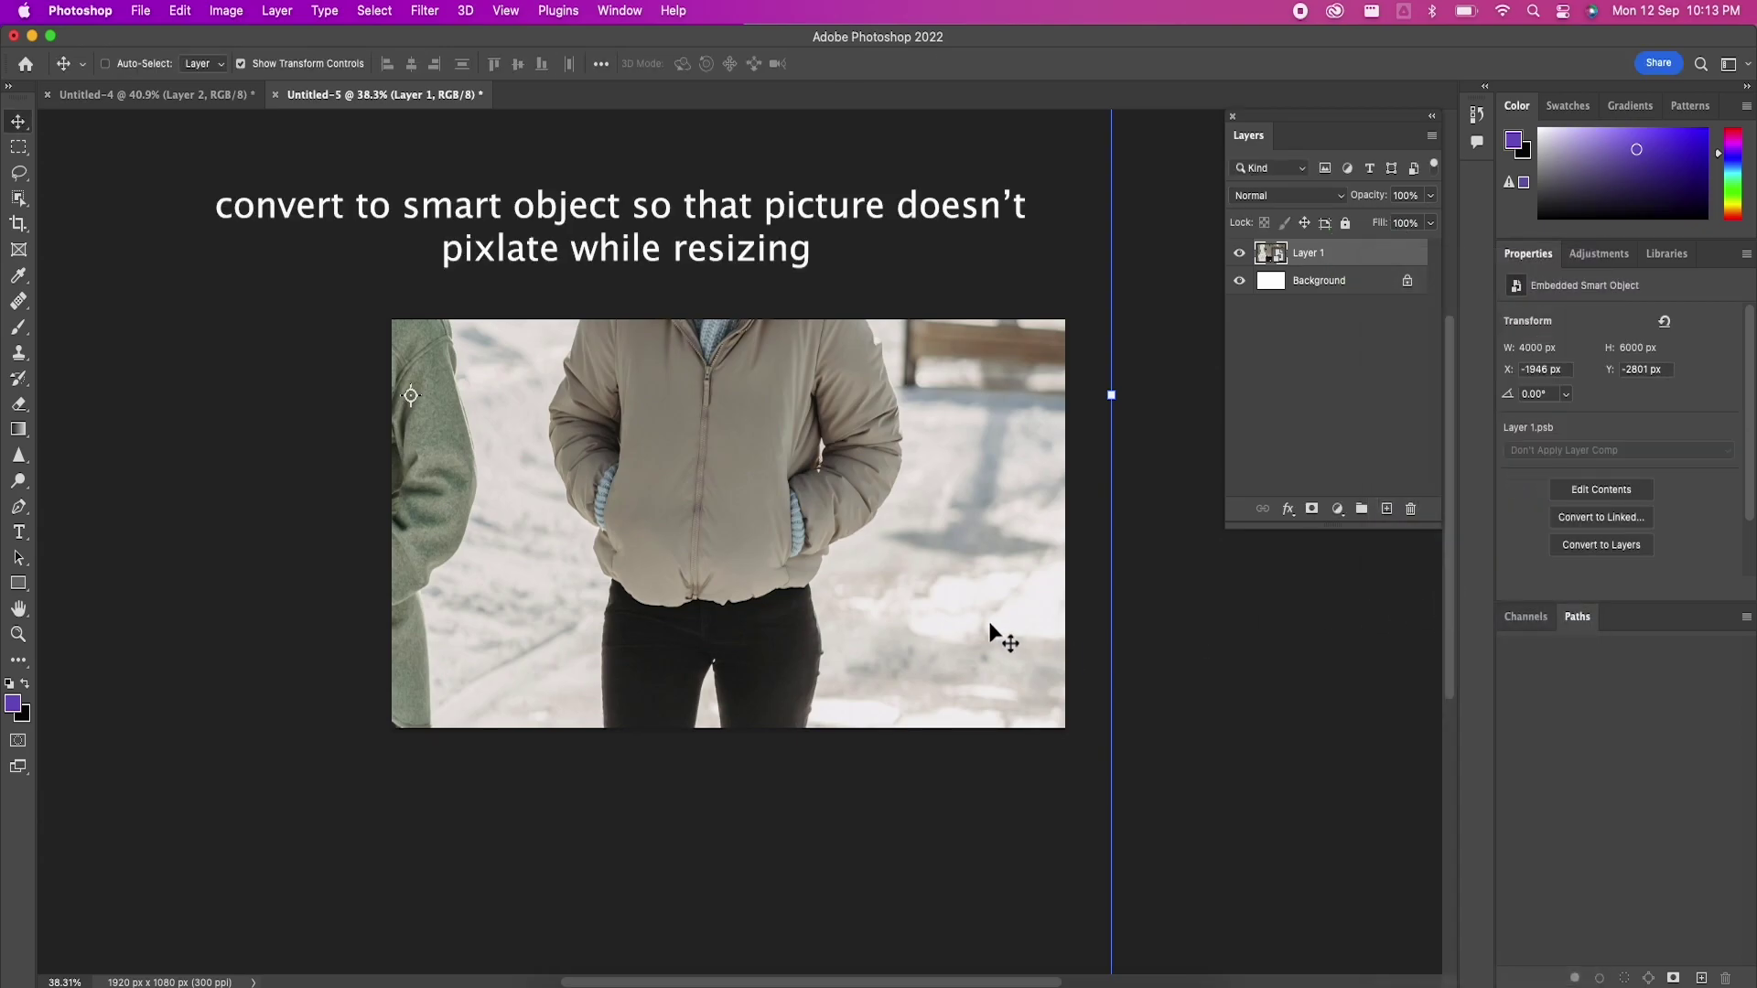
Step: Scale the photo layer down to about 27% and move it over the white canvas
{"action": "scroll", "coordinate": [1002, 608], "scroll_direction": "down", "scroll_amount": 5}
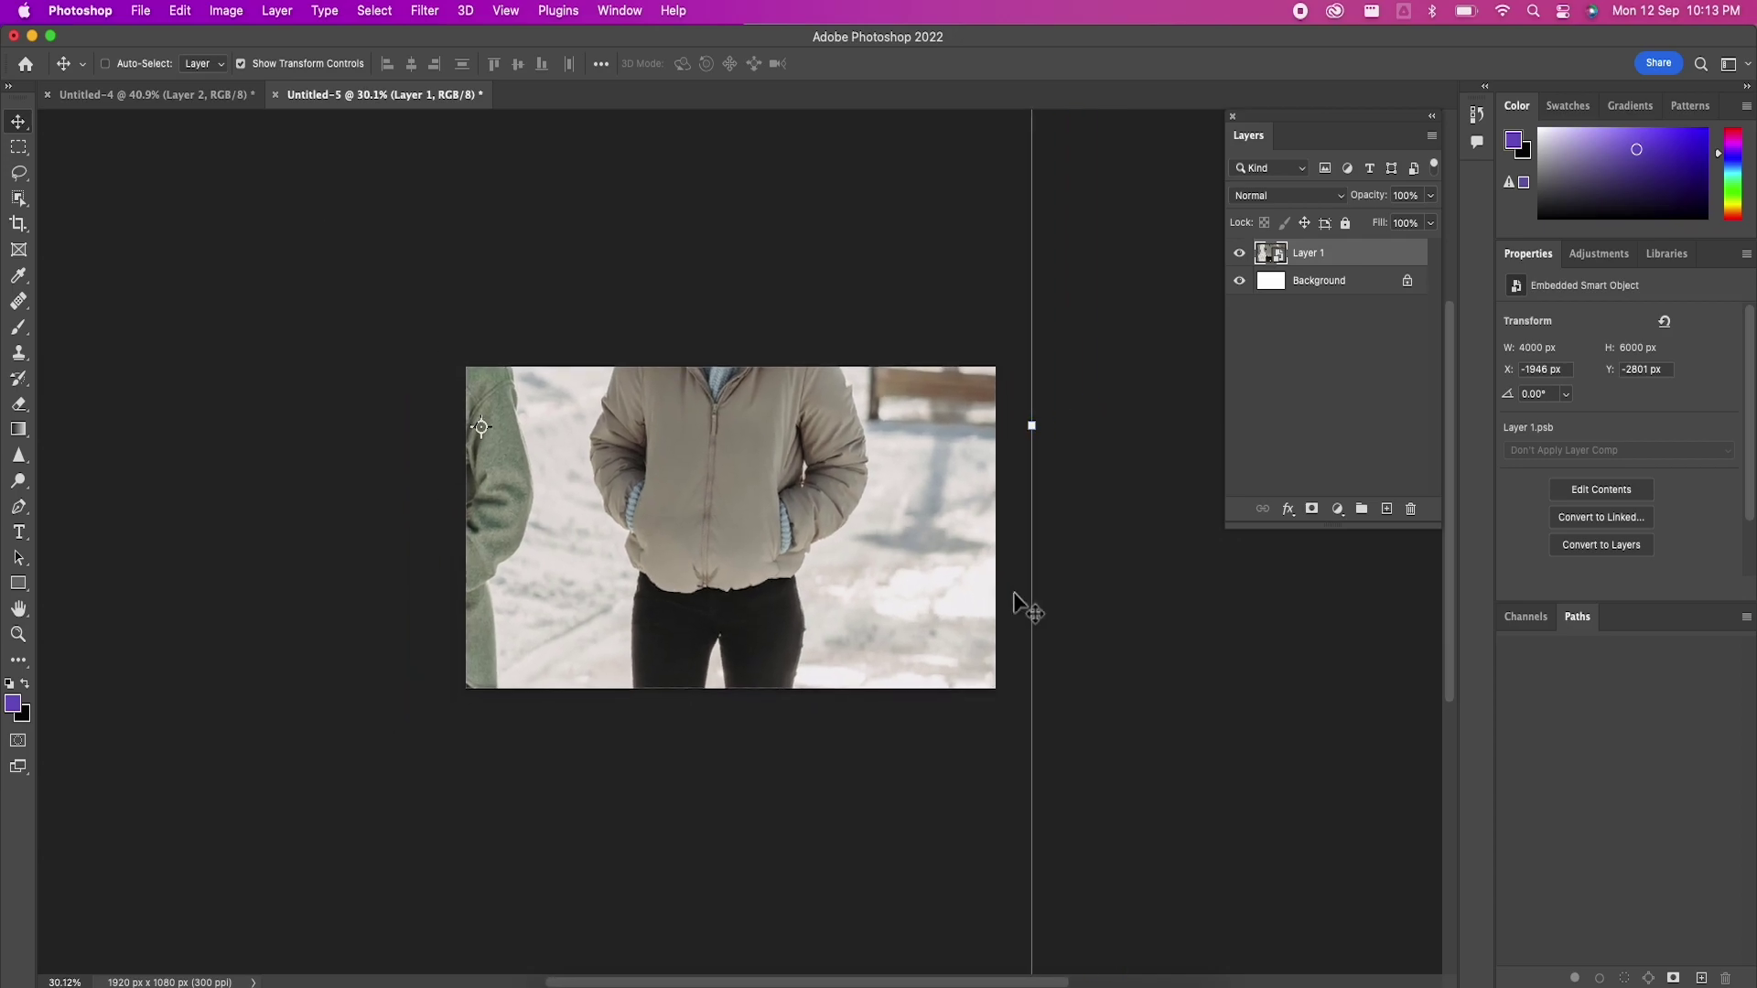
{"action": "scroll", "coordinate": [1023, 593], "scroll_direction": "down", "scroll_amount": 1}
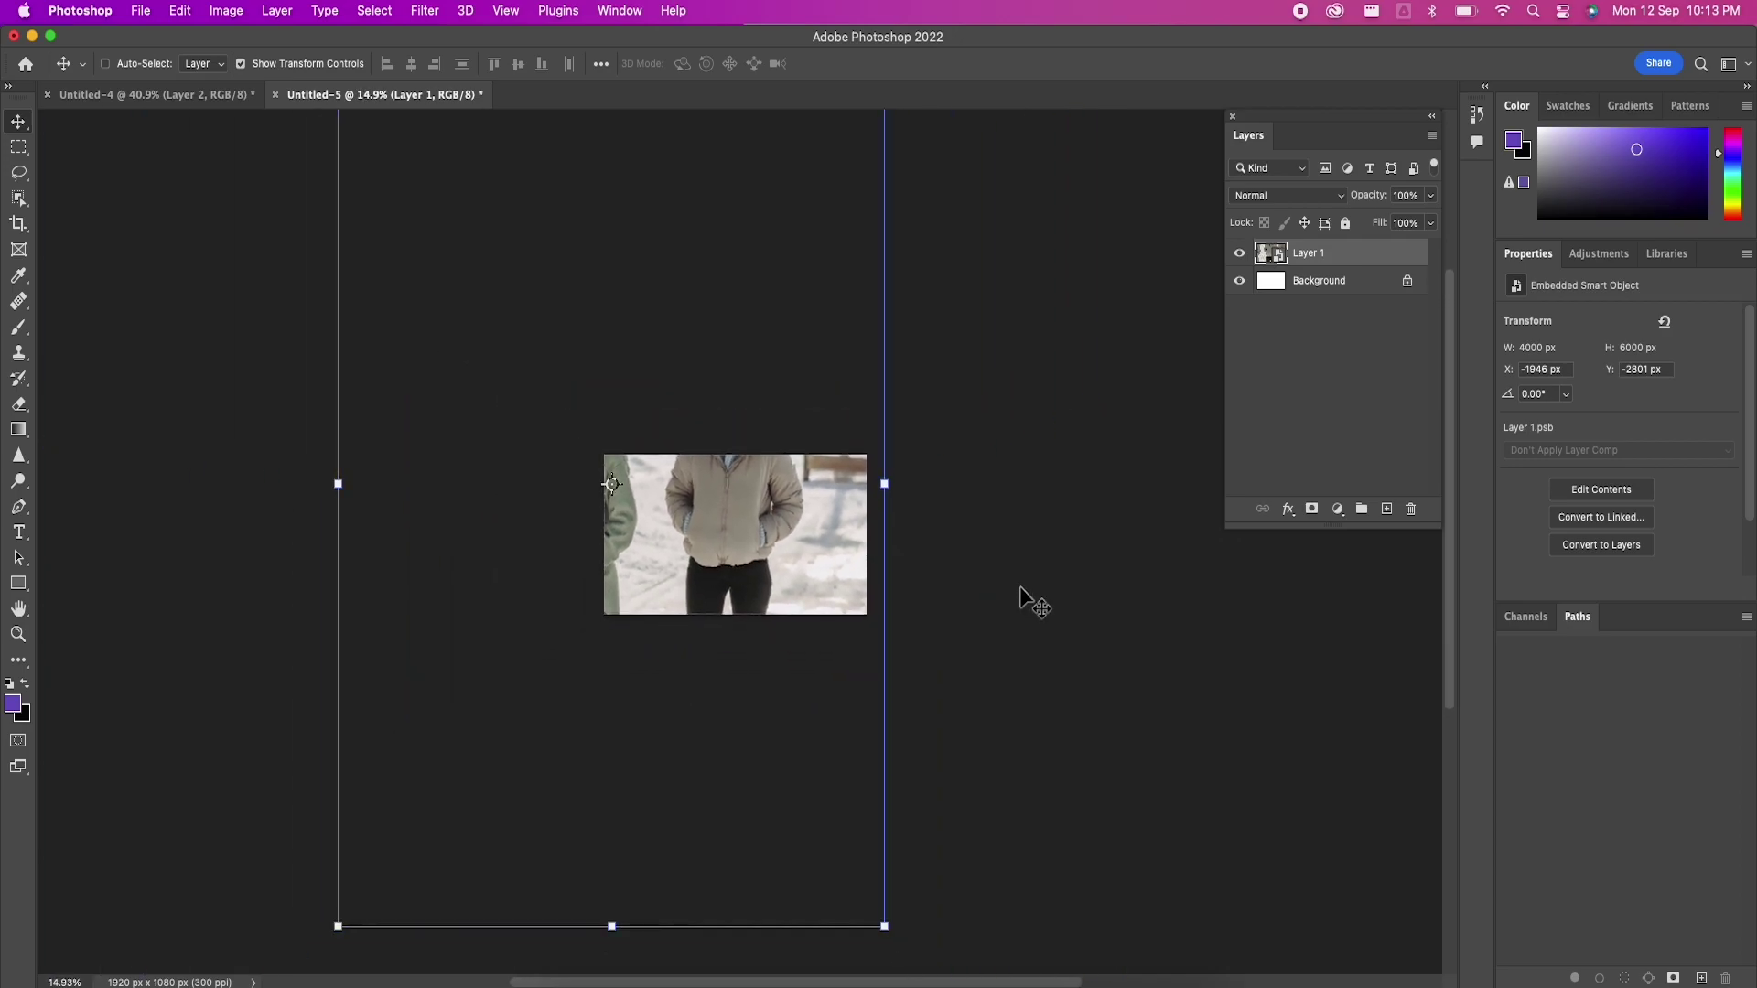
{"action": "left_click_drag", "start_coordinate": [884, 928], "coordinate": [577, 216]}
{"action": "left_click_drag", "start_coordinate": [412, 180], "coordinate": [740, 581]}
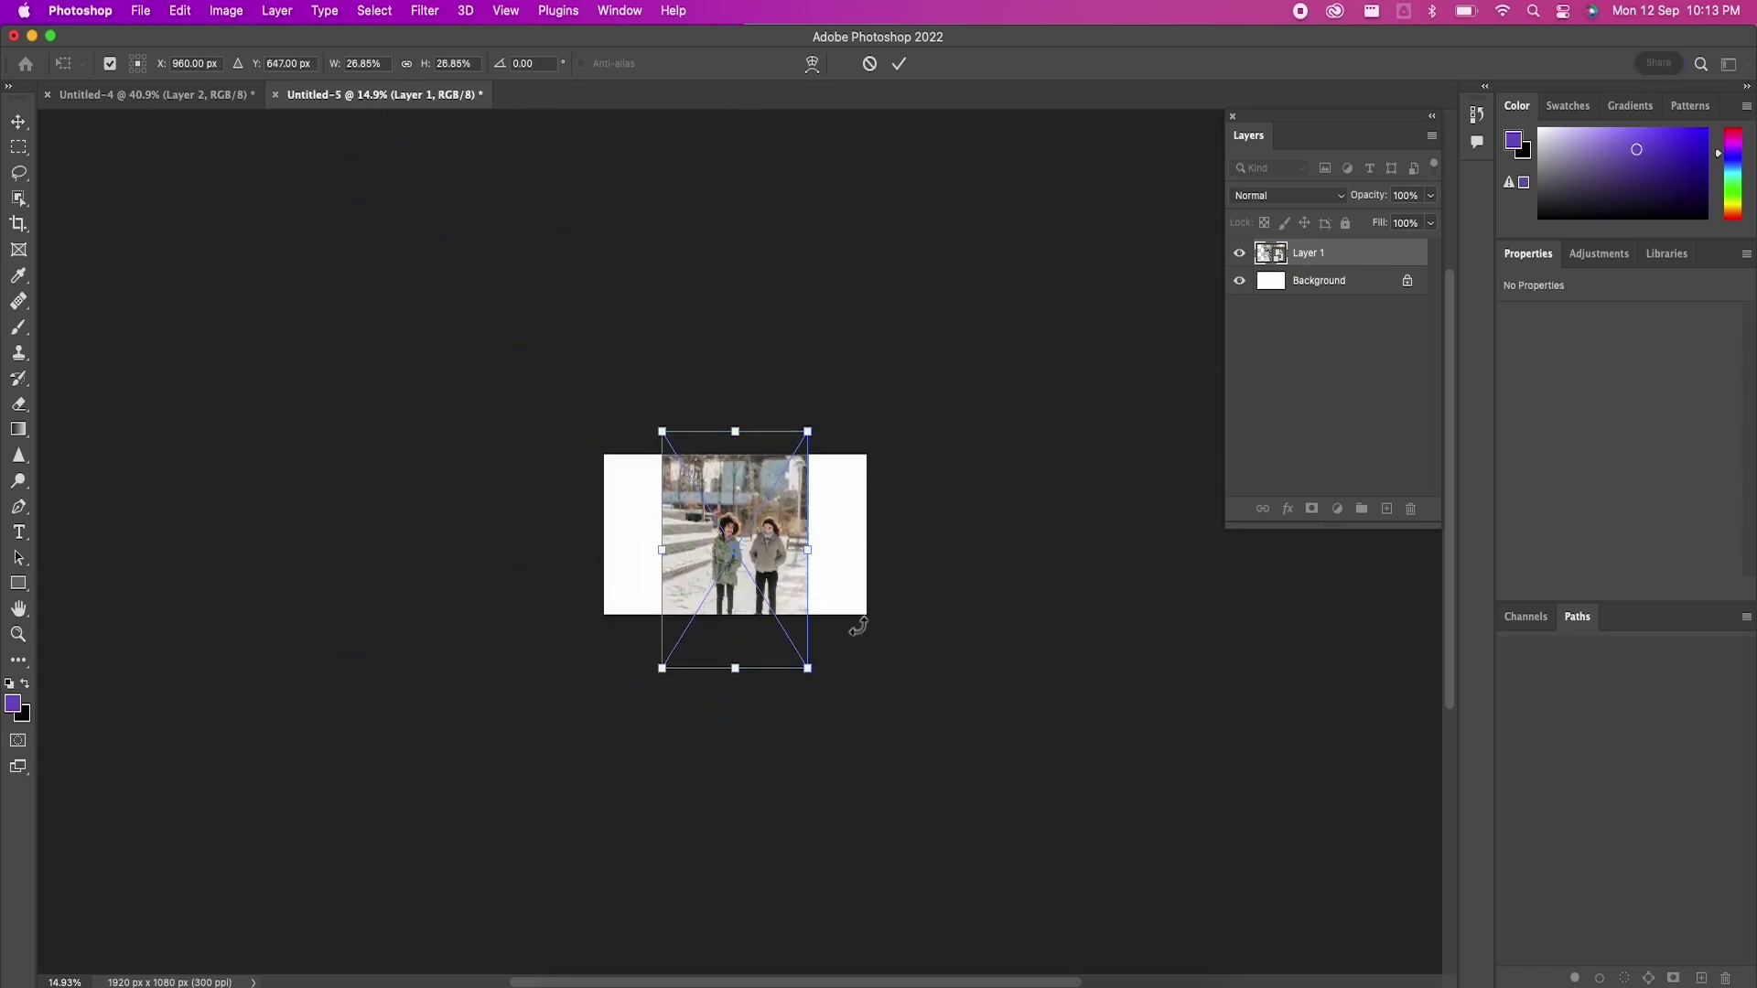
Step: Resize the photo to about 33%, centre it horizontally with both women fully in frame, and apply the transform
{"action": "scroll", "coordinate": [851, 622], "scroll_direction": "up", "scroll_amount": 5}
{"action": "scroll", "coordinate": [851, 620], "scroll_direction": "left", "scroll_amount": 1}
{"action": "scroll", "coordinate": [852, 624], "scroll_direction": "up", "scroll_amount": 4}
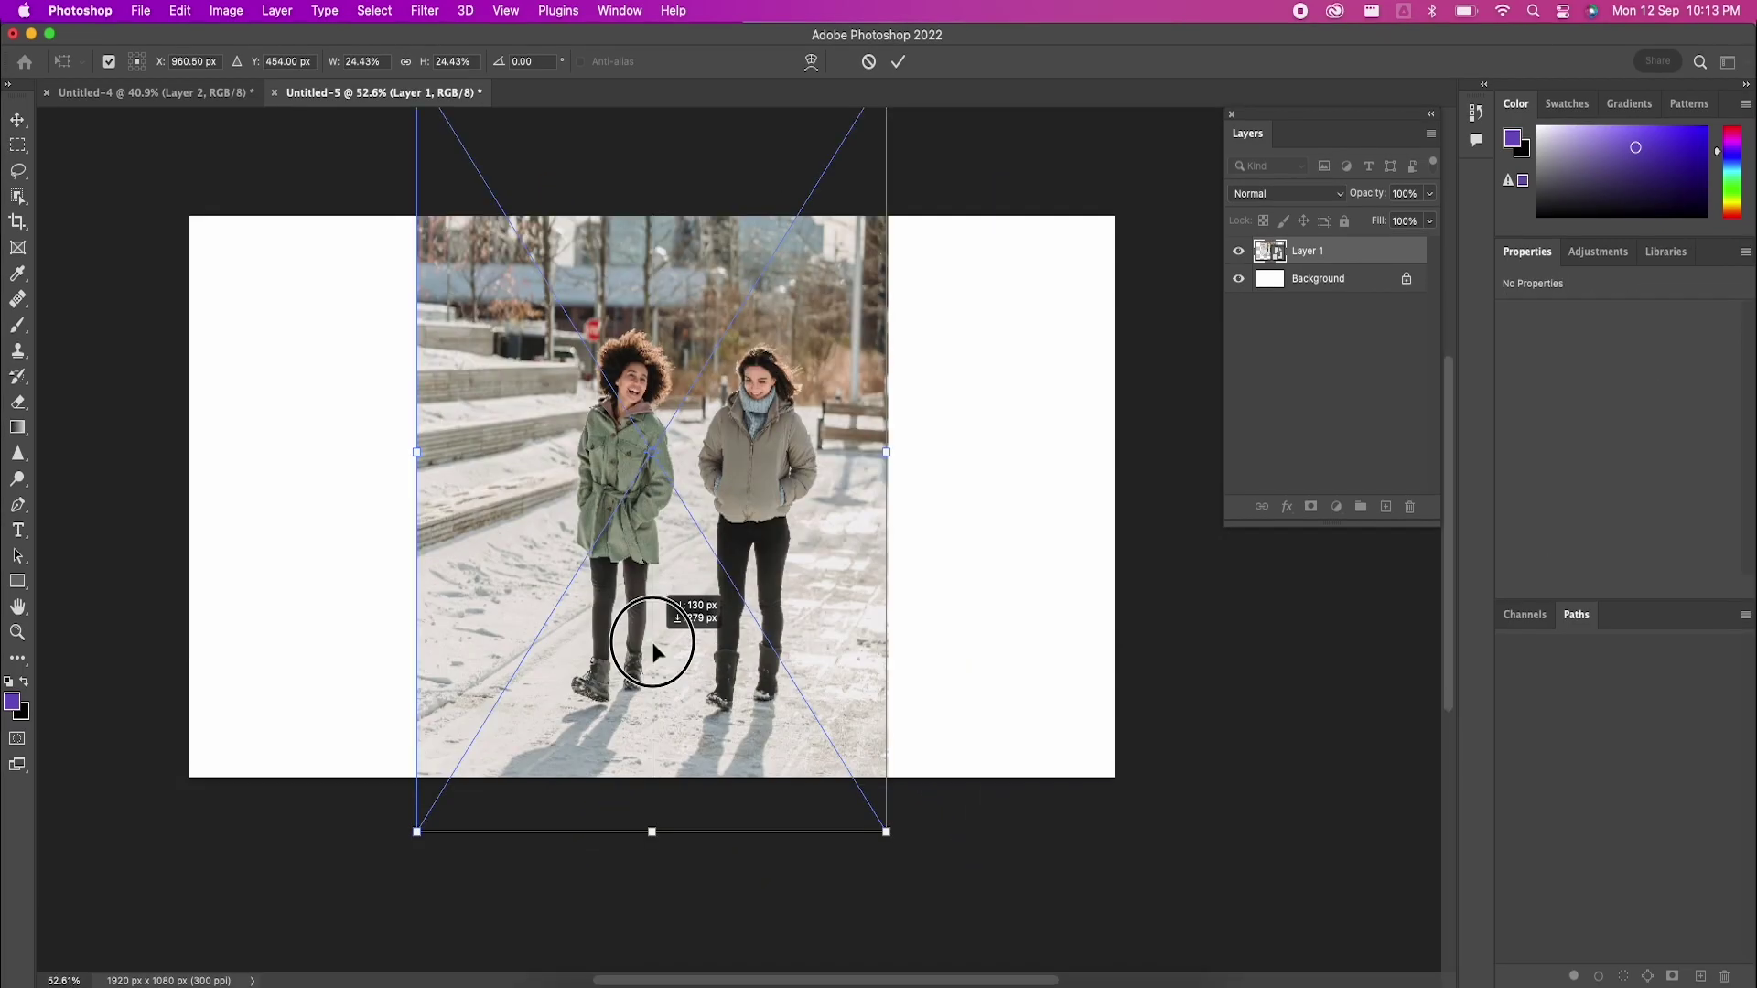
{"action": "left_click_drag", "start_coordinate": [651, 643], "coordinate": [653, 644]}
{"action": "left_click_drag", "start_coordinate": [886, 832], "coordinate": [733, 542]}
{"action": "scroll", "coordinate": [898, 743], "scroll_direction": "up", "scroll_amount": 10}
{"action": "left_click_drag", "start_coordinate": [957, 955], "coordinate": [917, 892]}
{"action": "left_click_drag", "start_coordinate": [710, 615], "coordinate": [777, 644]}
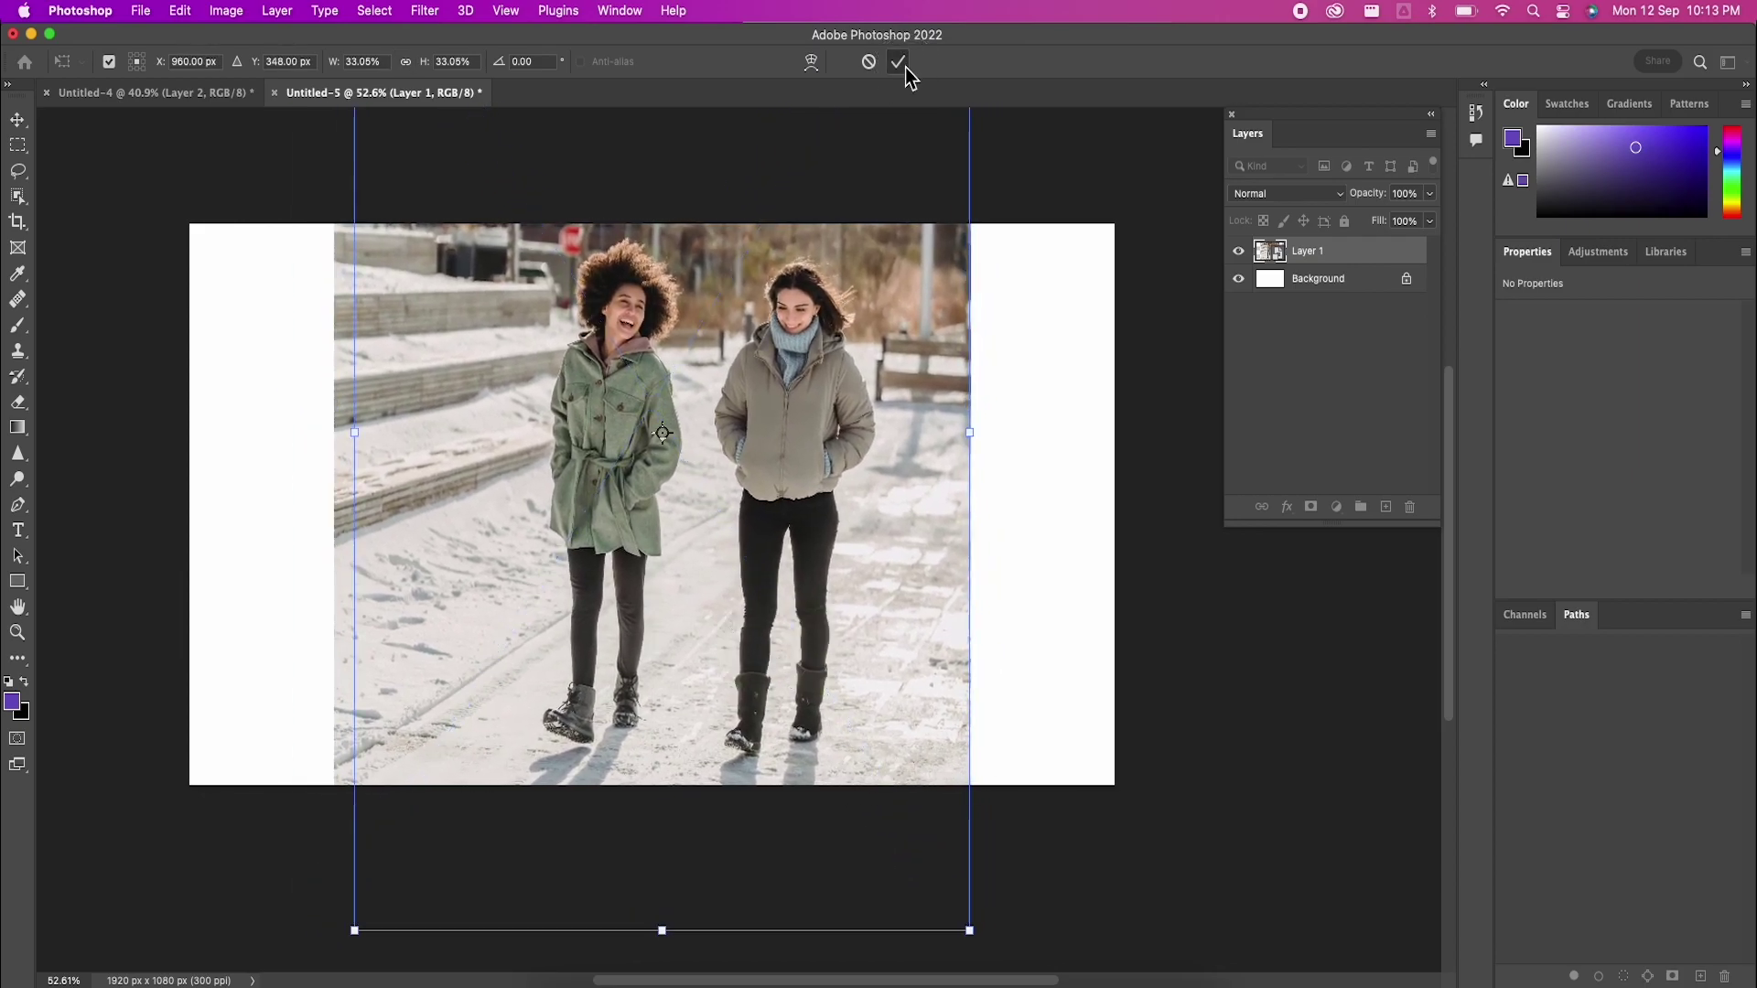
{"action": "left_click", "coordinate": [905, 67]}
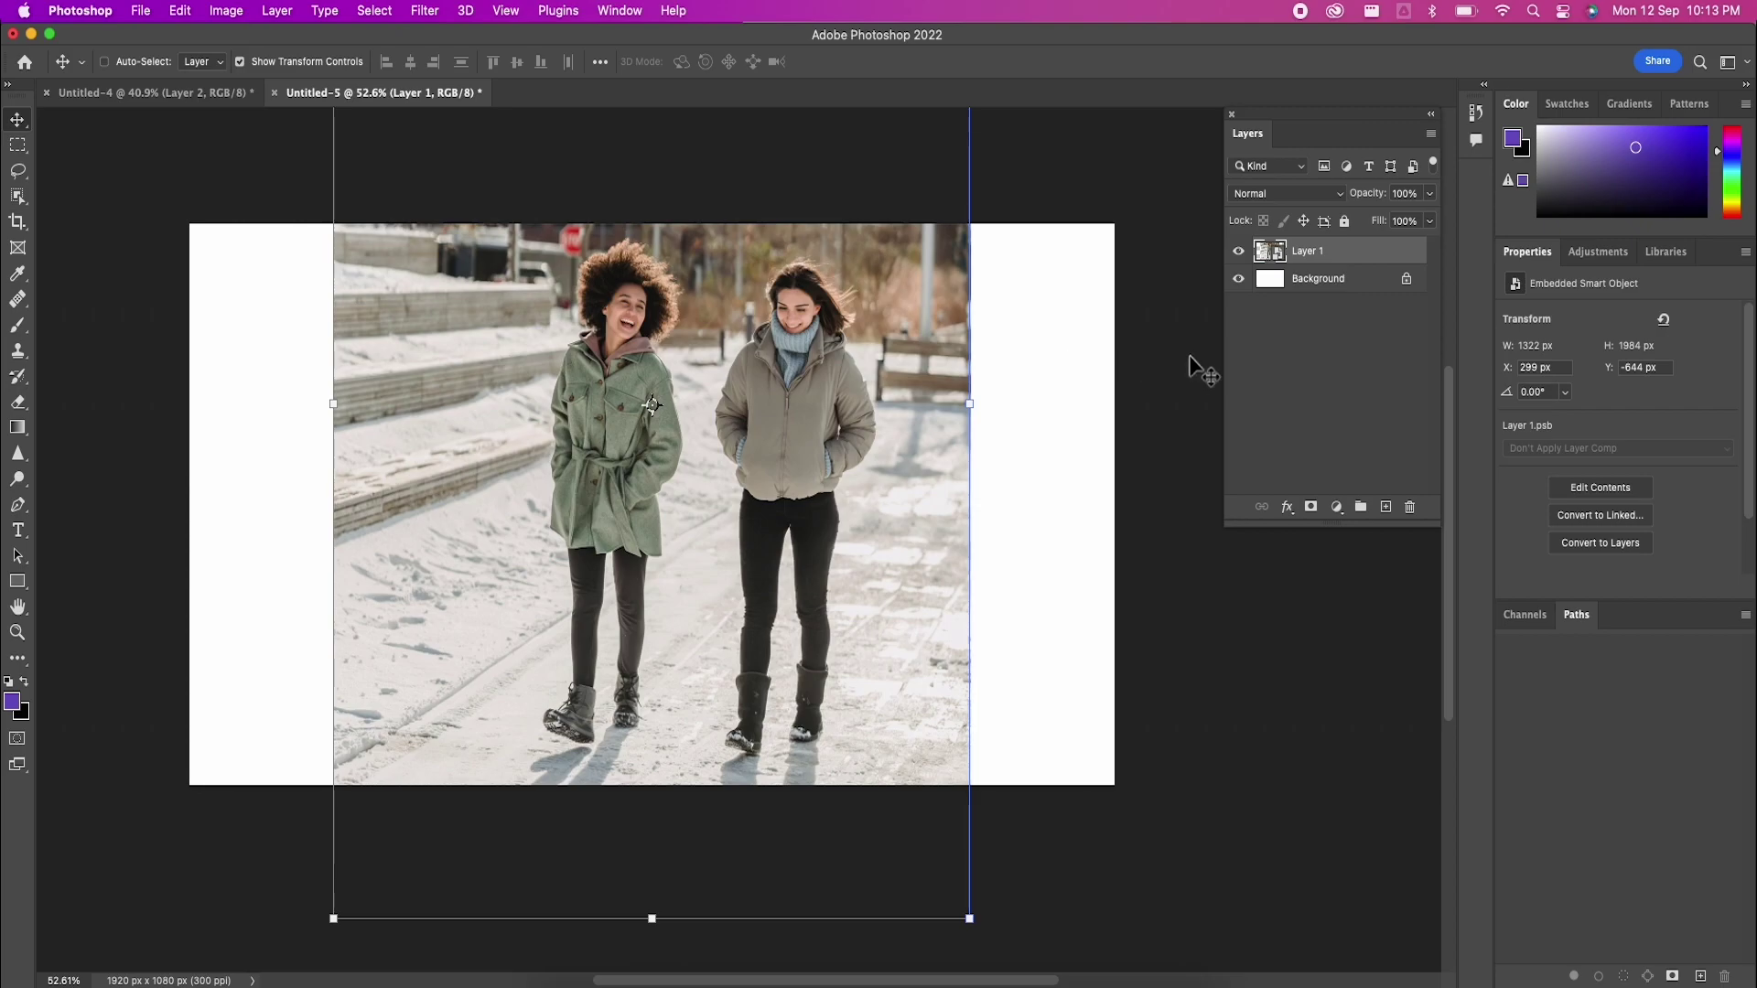
Step: Add a new blank layer above the photo layer
{"action": "left_click", "coordinate": [1321, 280]}
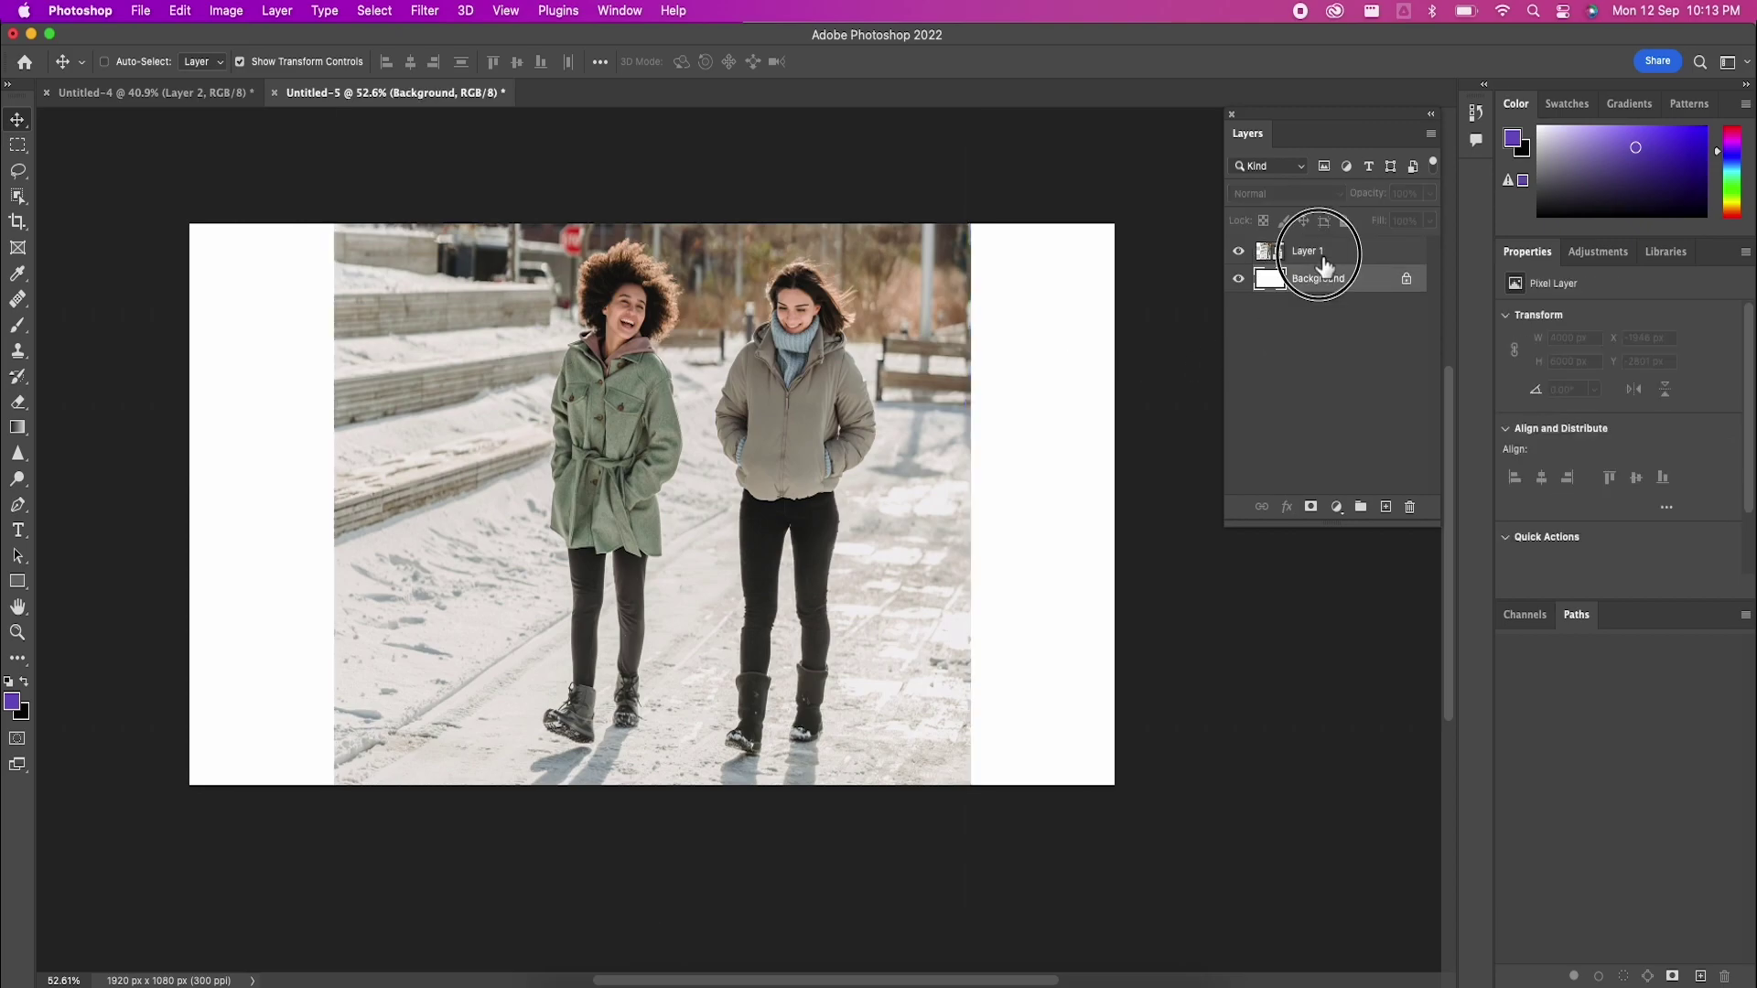
{"action": "left_click", "coordinate": [1323, 258]}
{"action": "left_click", "coordinate": [1385, 507]}
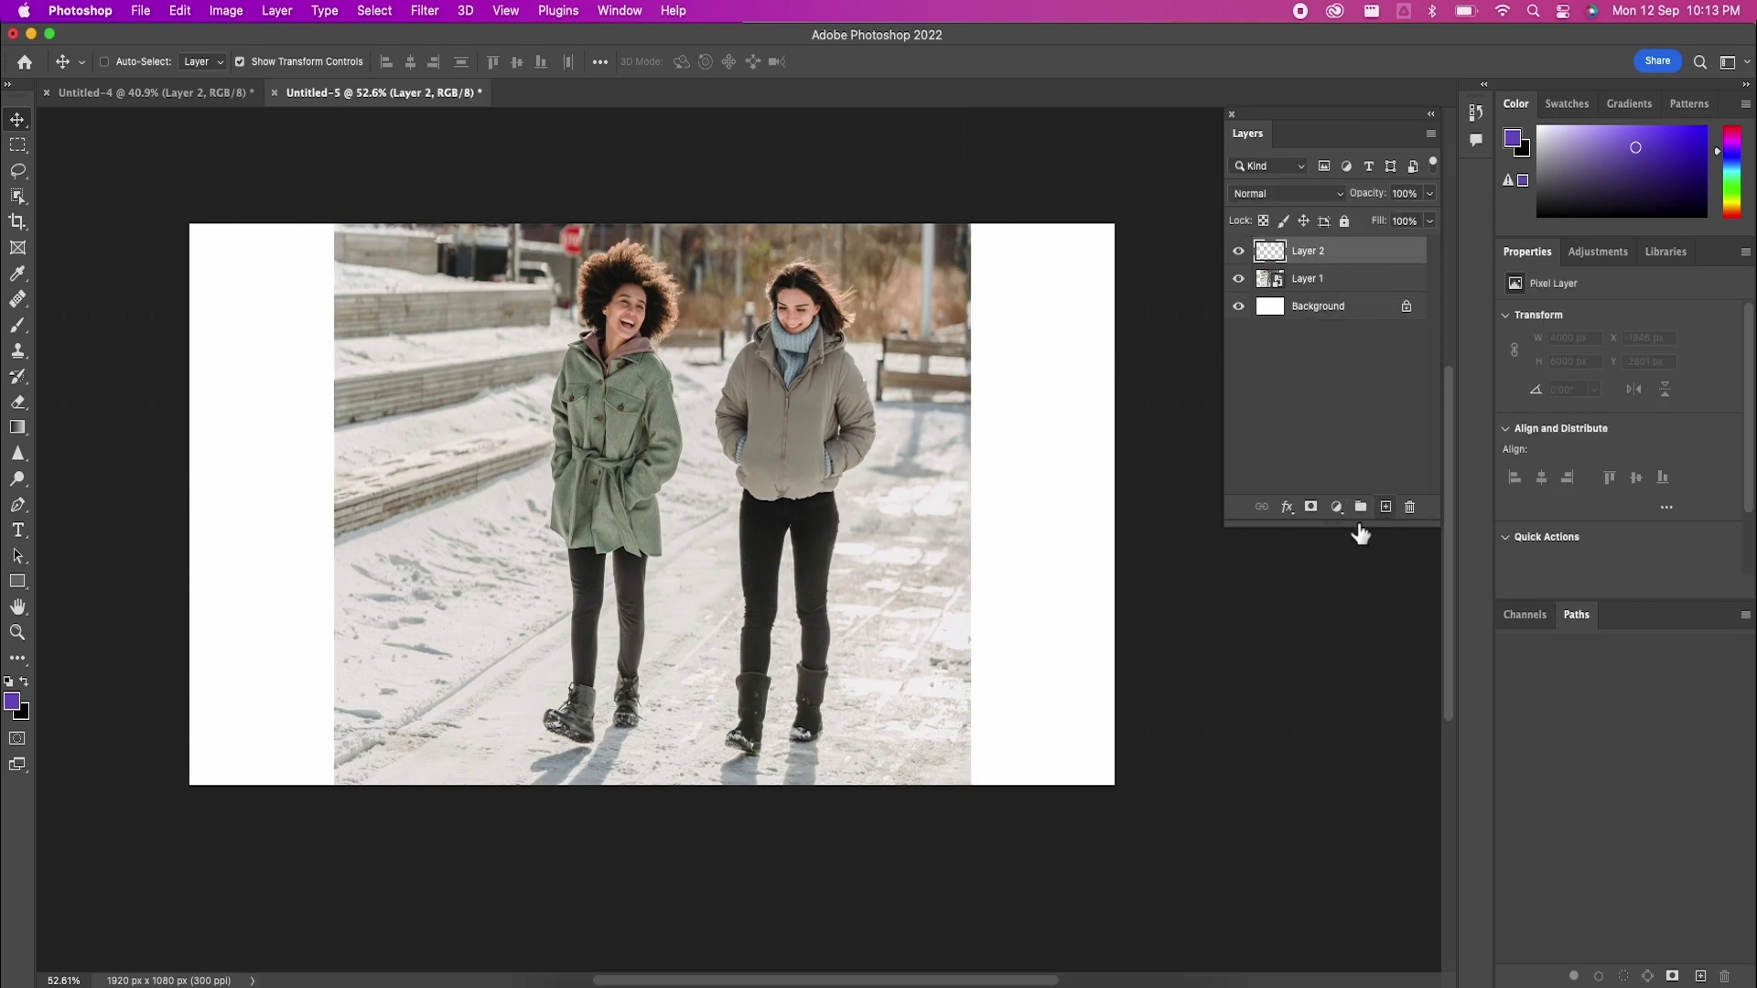
{"action": "scroll", "coordinate": [1196, 538], "scroll_direction": "up", "scroll_amount": 2}
{"action": "scroll", "coordinate": [1202, 540], "scroll_direction": "up", "scroll_amount": 2}
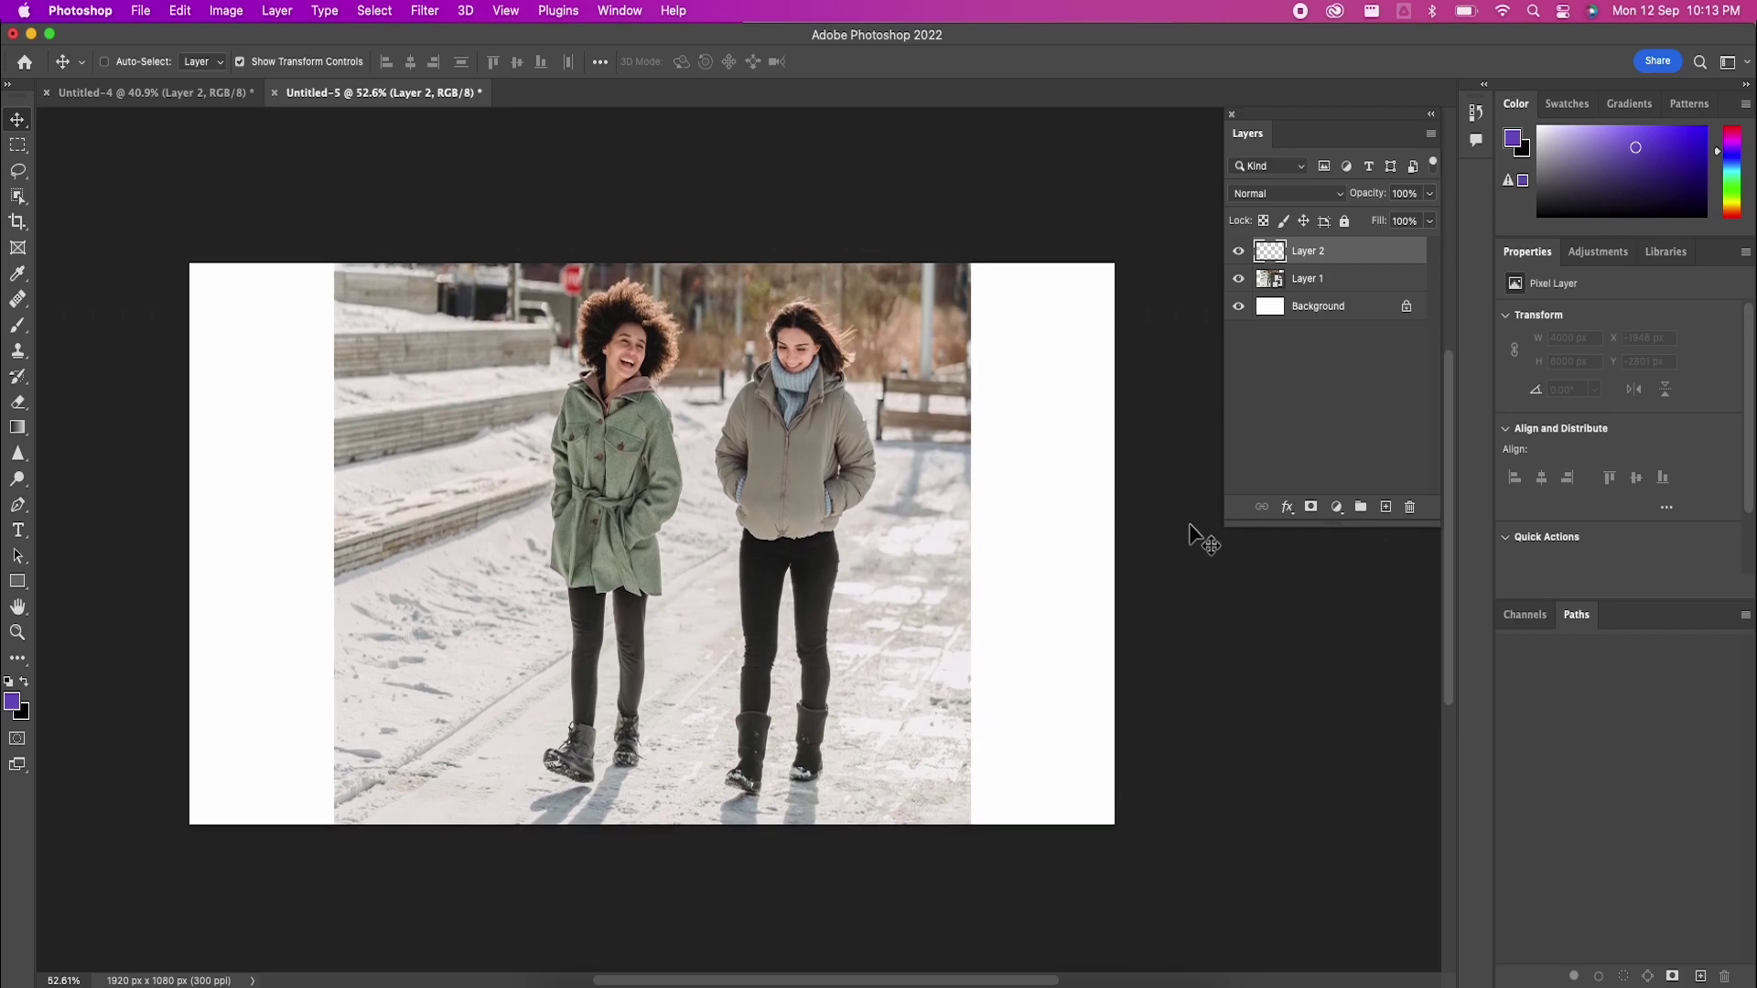
Step: Select the blank strip left of the photo with a rectangular marquee of about 301 × 1079 px
{"action": "left_click", "coordinate": [17, 147]}
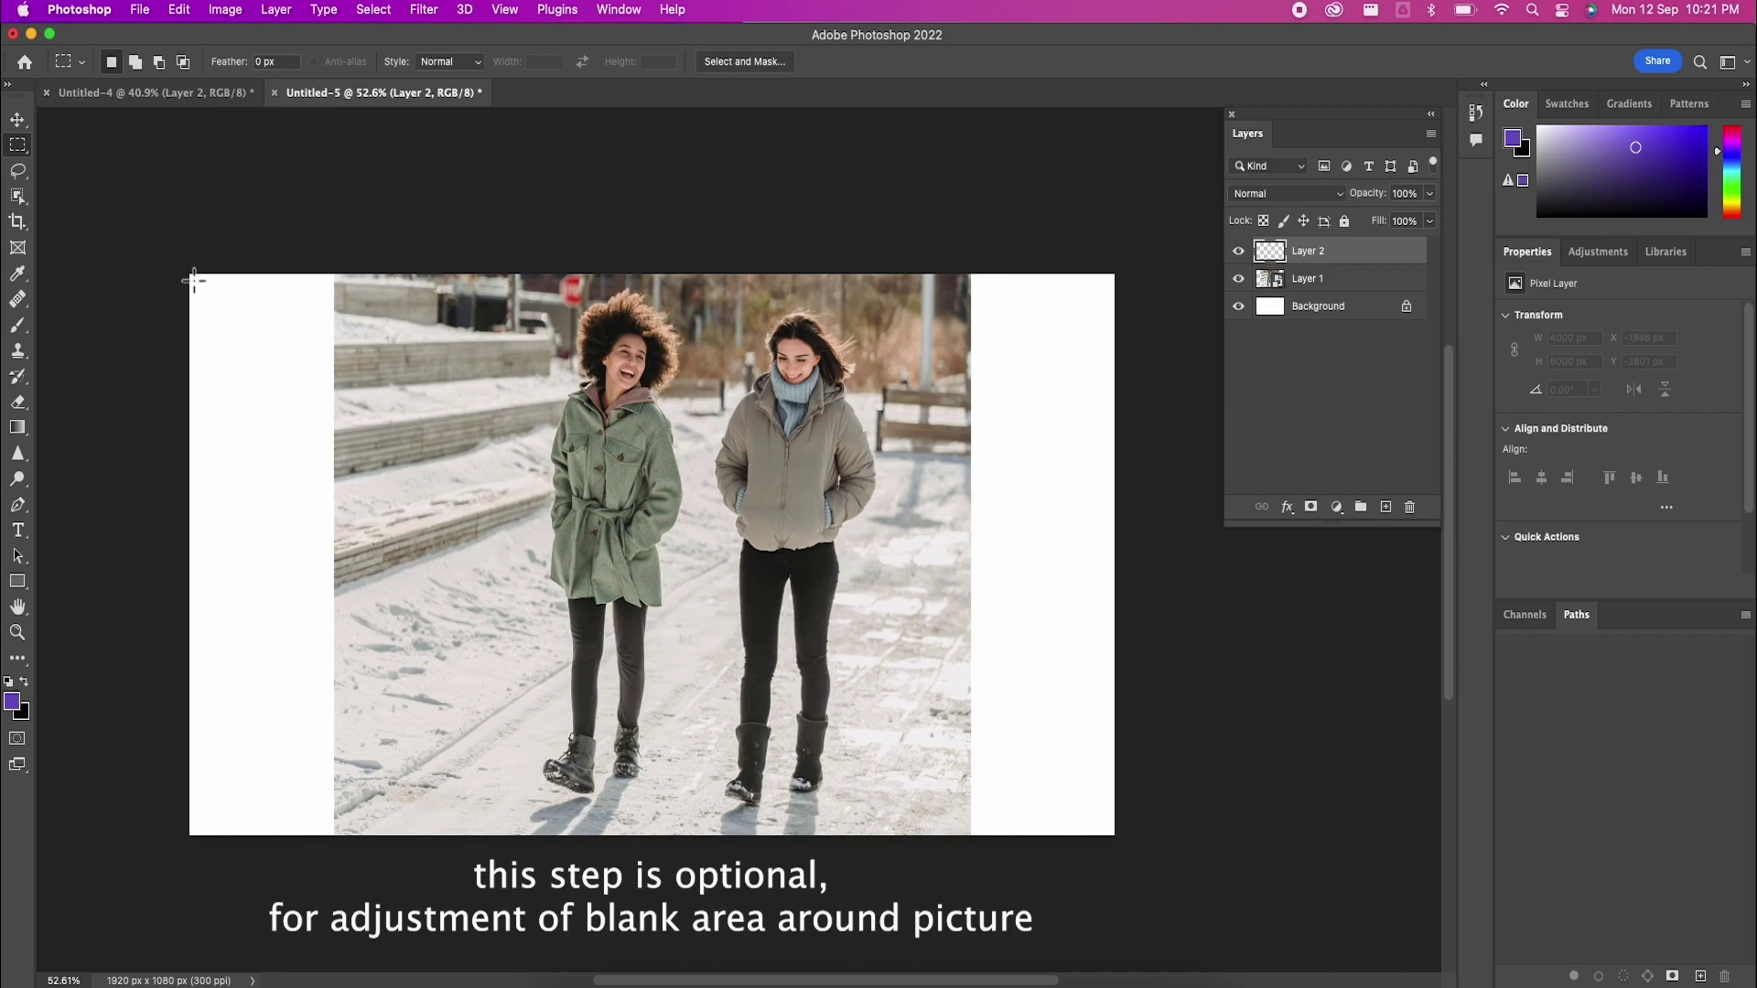
{"action": "left_click_drag", "start_coordinate": [194, 280], "coordinate": [216, 334]}
{"action": "left_click_drag", "start_coordinate": [324, 670], "coordinate": [333, 834]}
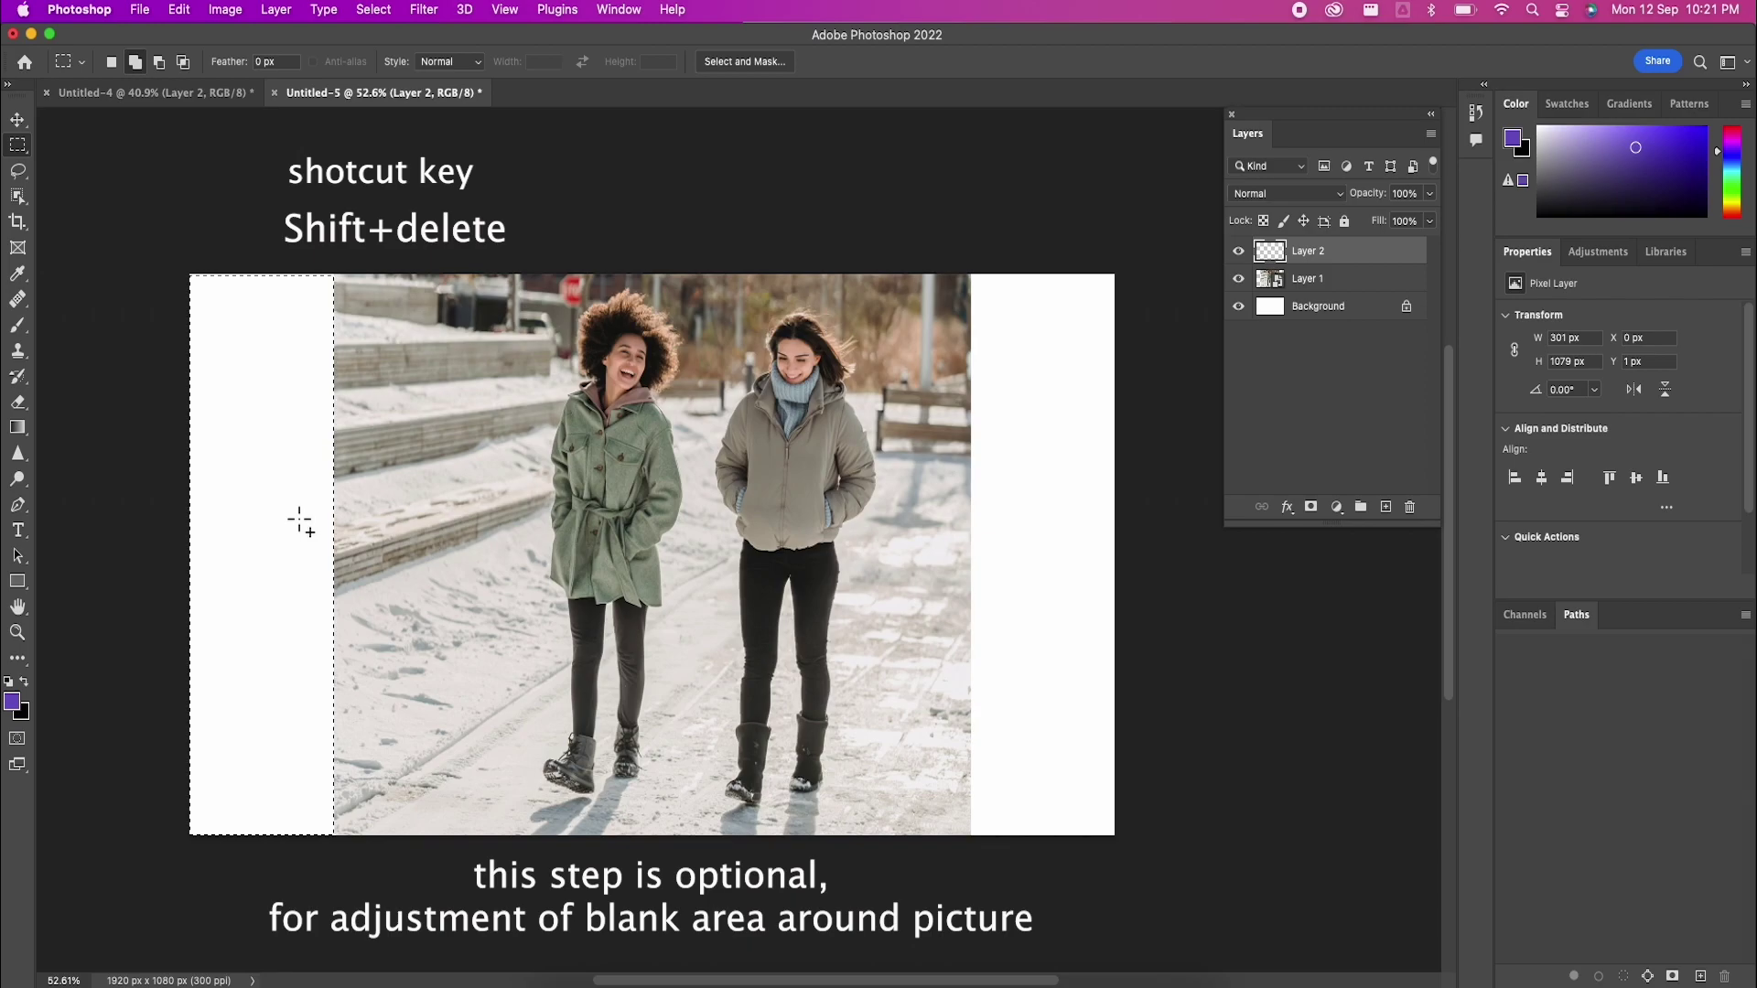
Step: Fill the selected strip with black at 100% opacity and place a copy over the blank area right of the photo
{"action": "key", "text": "shift+Delete"}
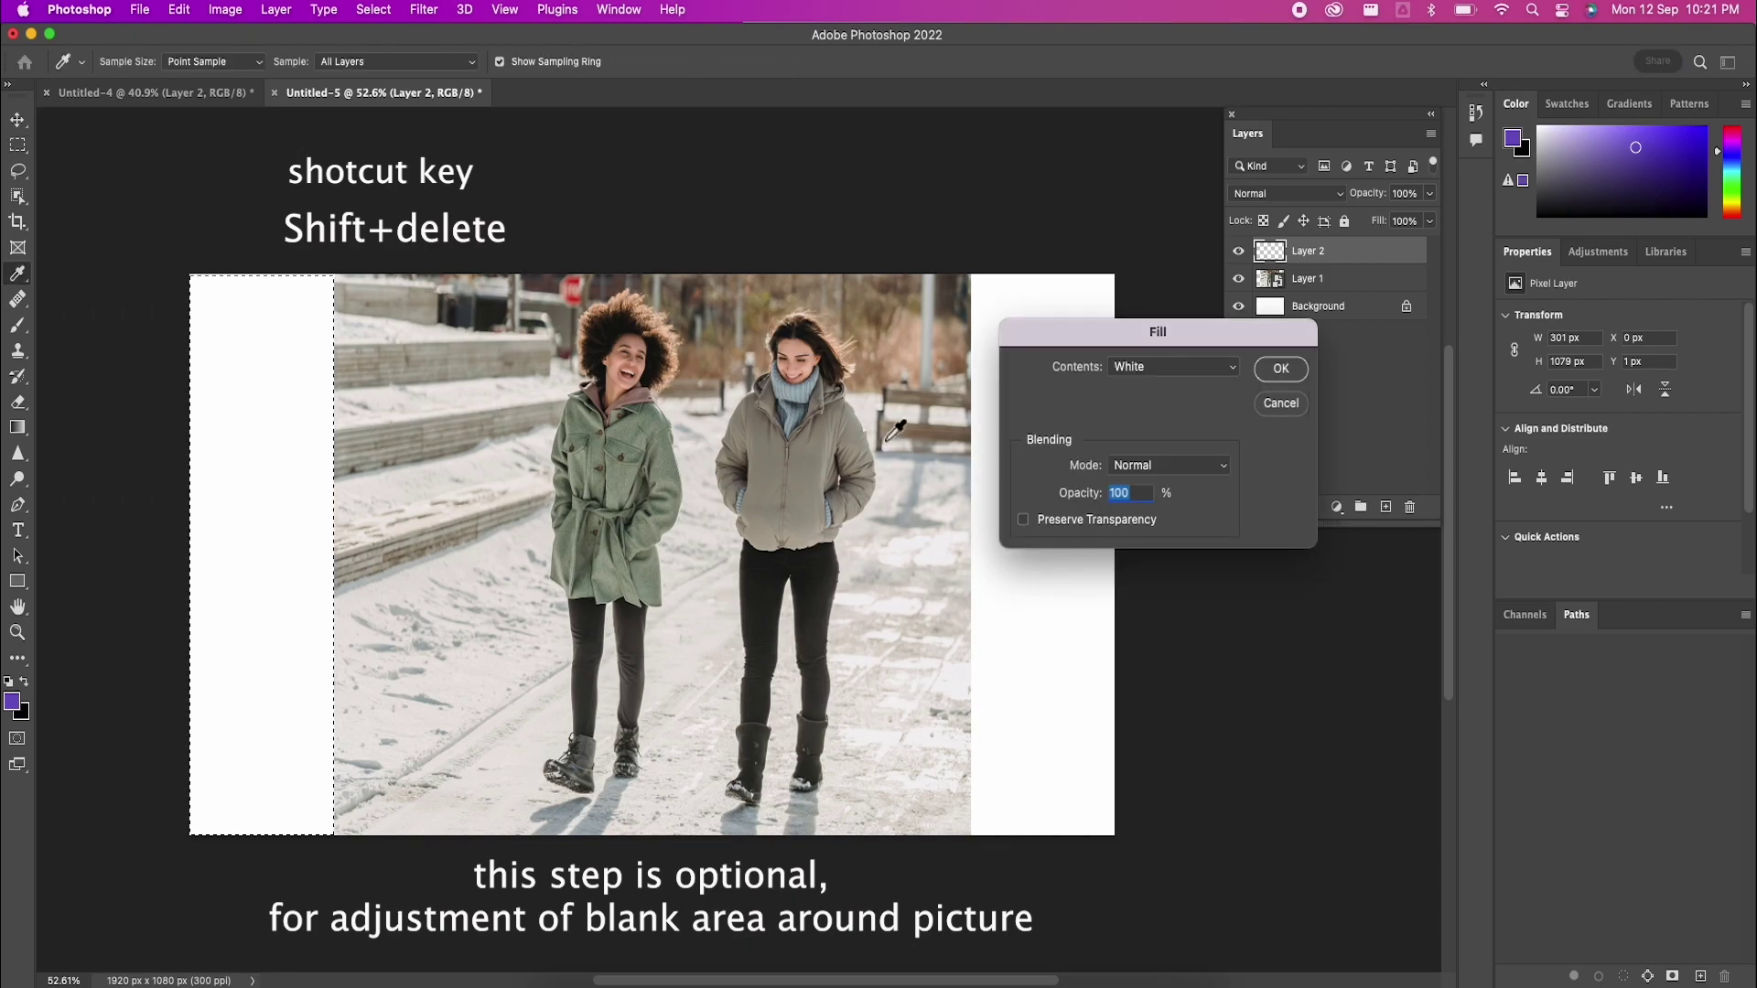
{"action": "left_click", "coordinate": [1191, 377]}
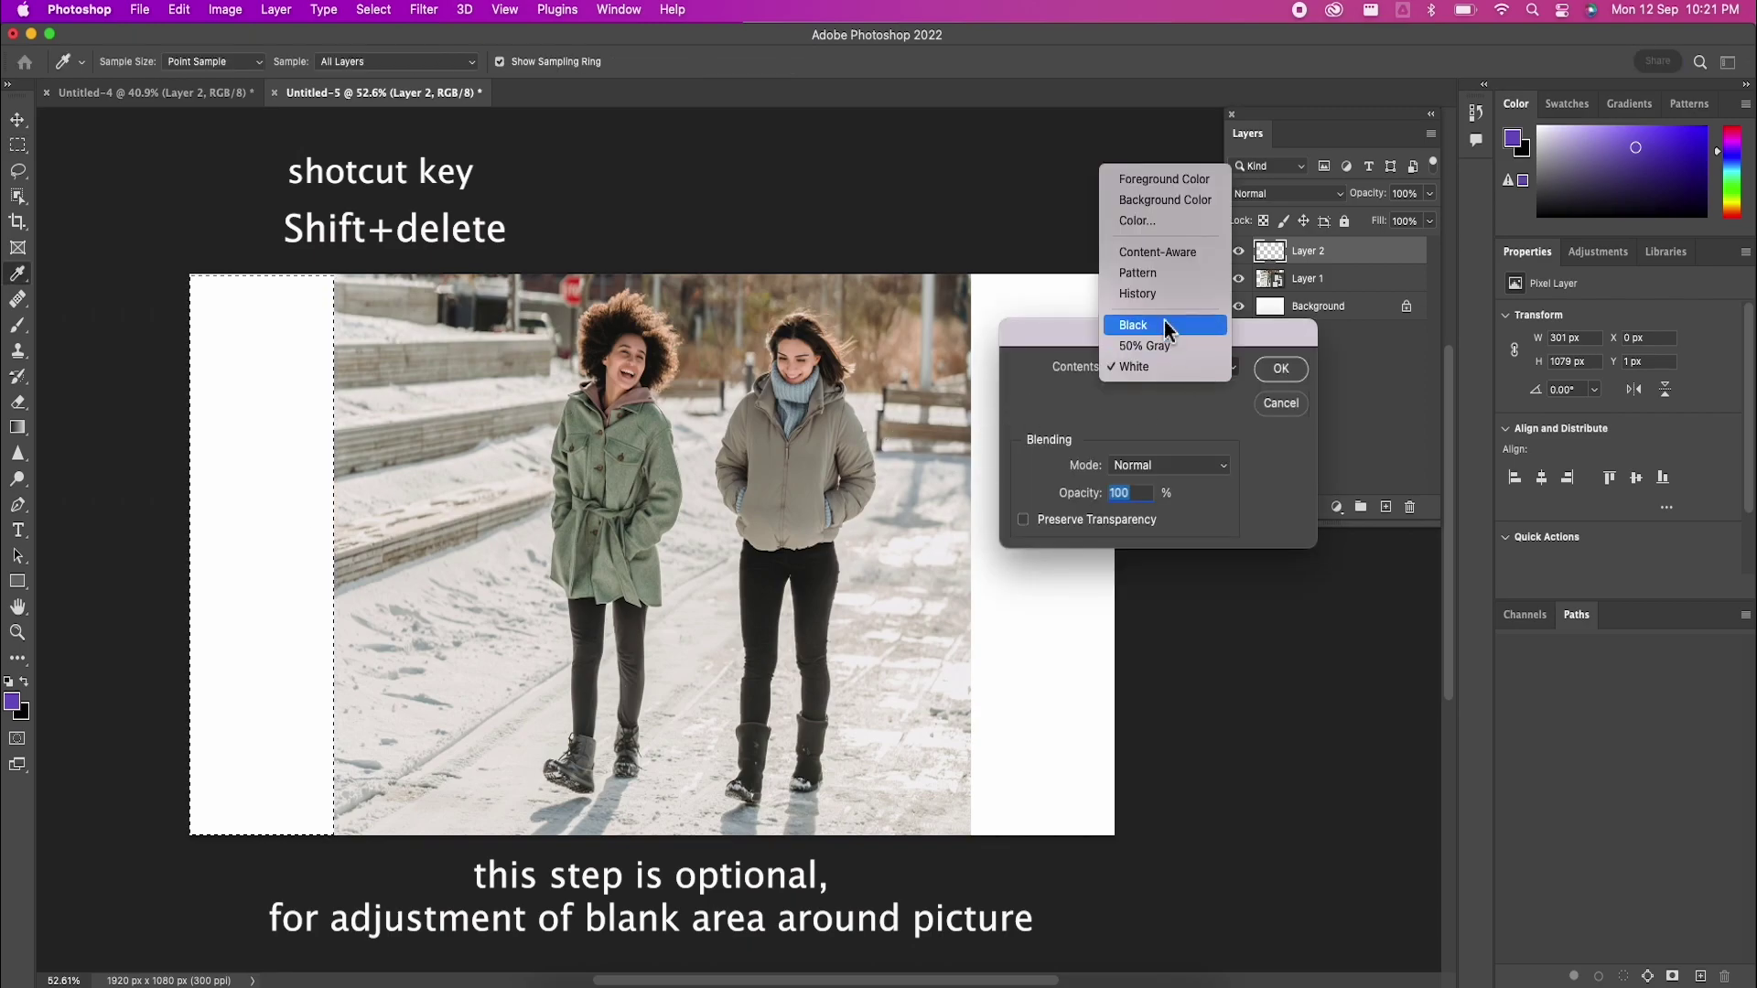
{"action": "left_click", "coordinate": [1168, 328]}
{"action": "left_click", "coordinate": [1276, 369]}
{"action": "key", "text": "v"}
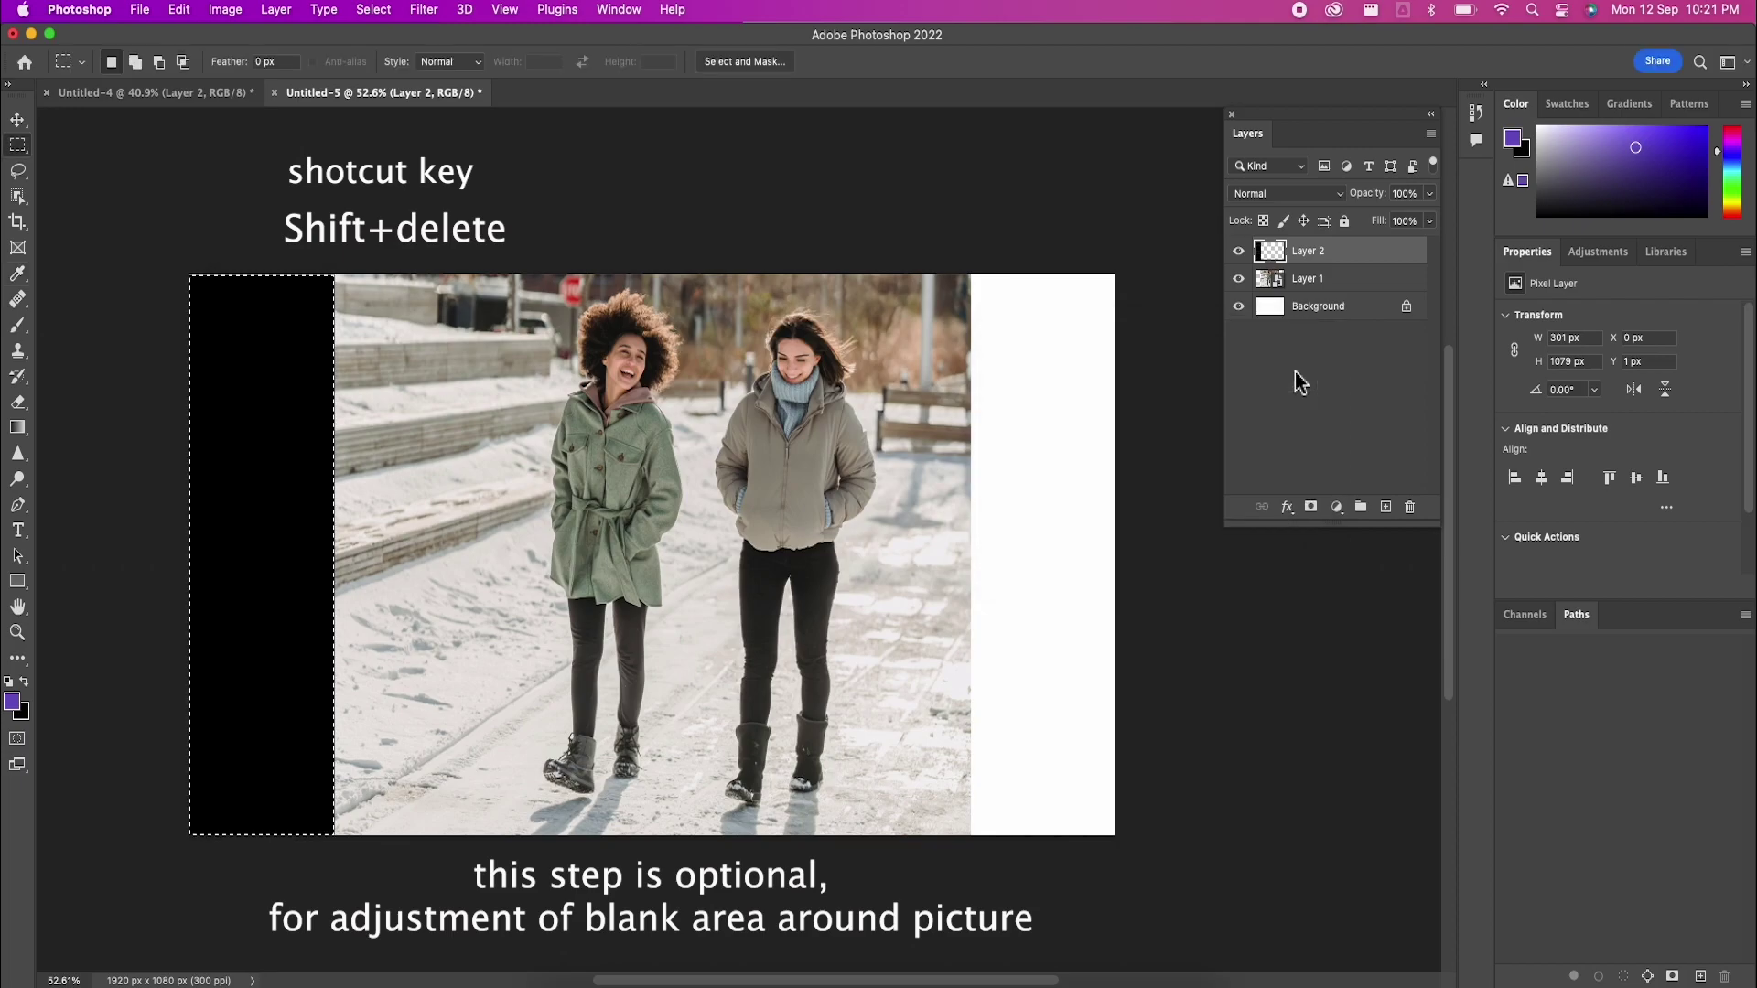
{"action": "left_click_drag", "start_coordinate": [280, 473], "coordinate": [1050, 472]}
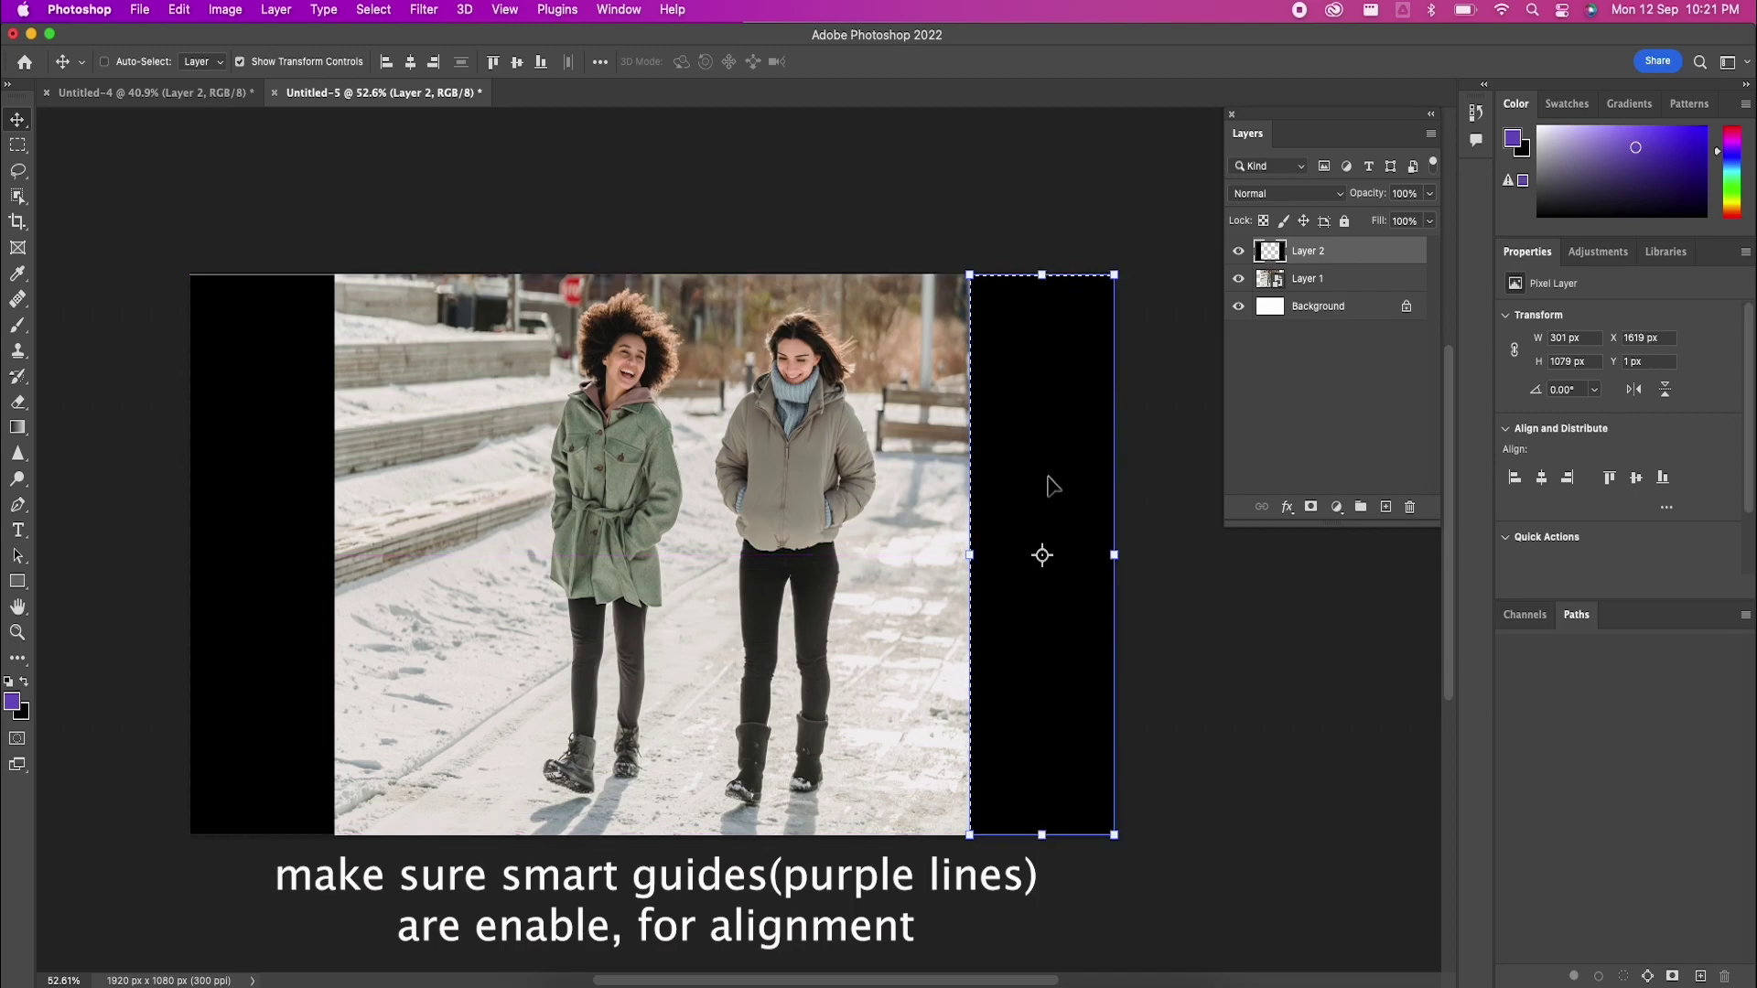
Step: Turn on Smart Guides and clear the selection around the black strip right of the photo
{"action": "left_click", "coordinate": [515, 9]}
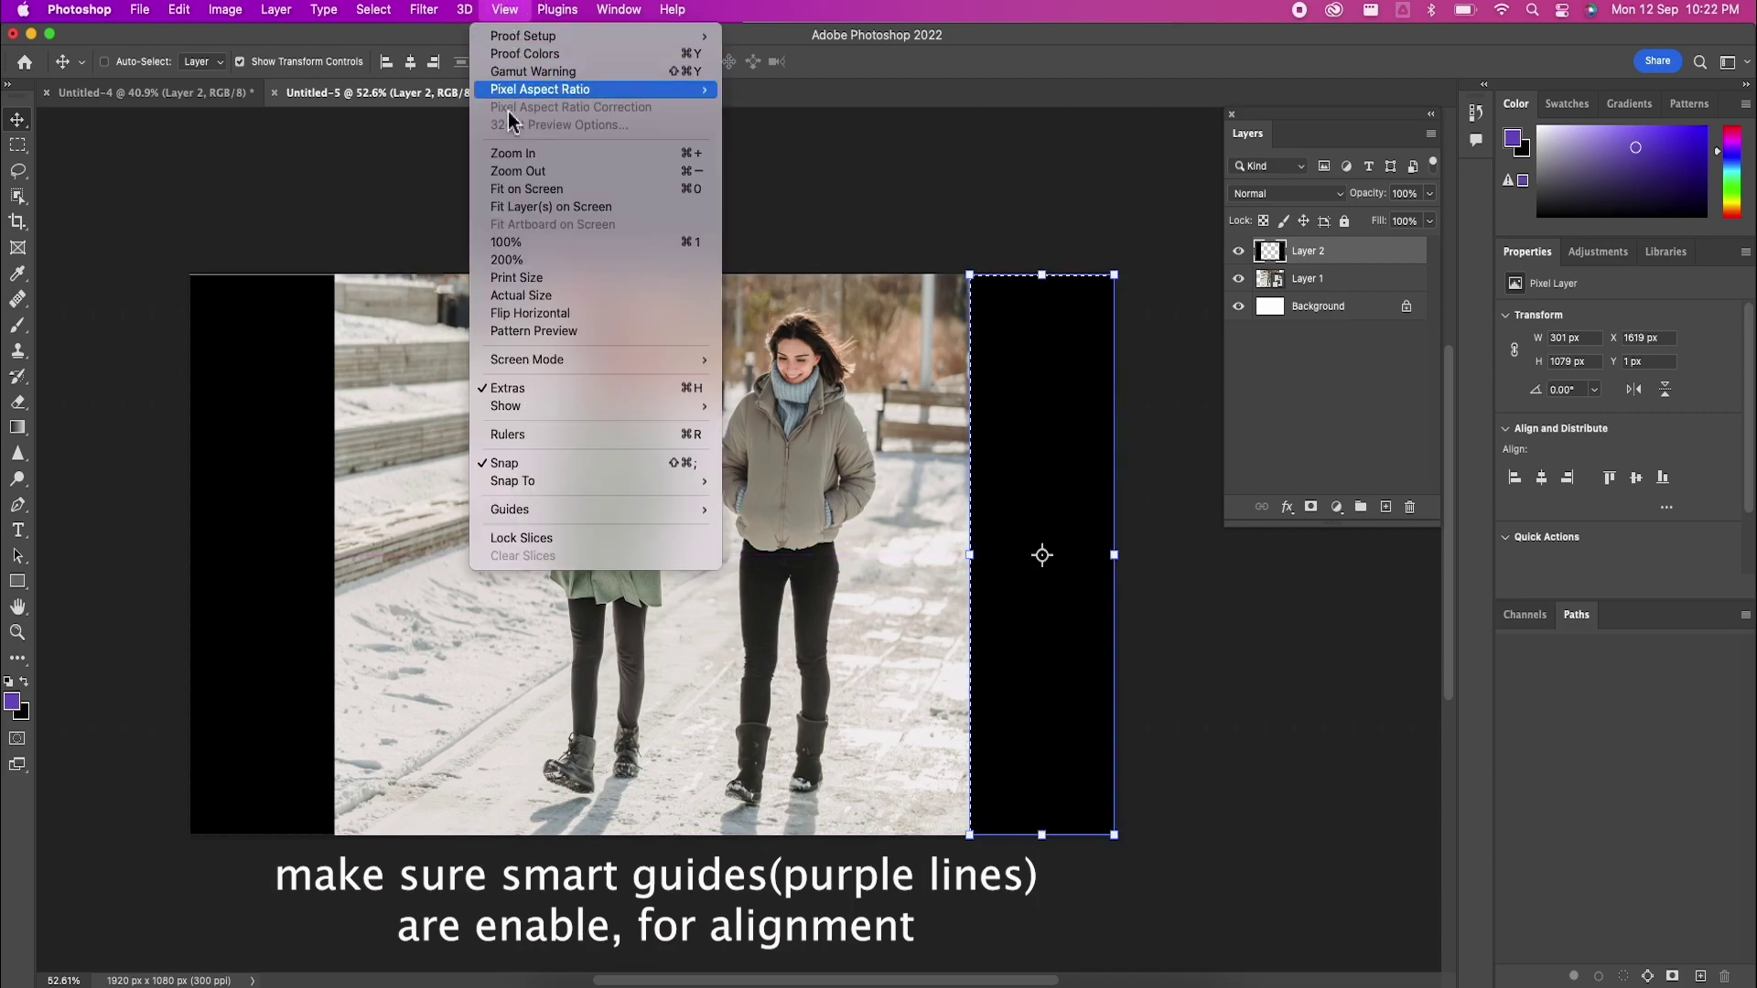
{"action": "mouse_move", "coordinate": [593, 408]}
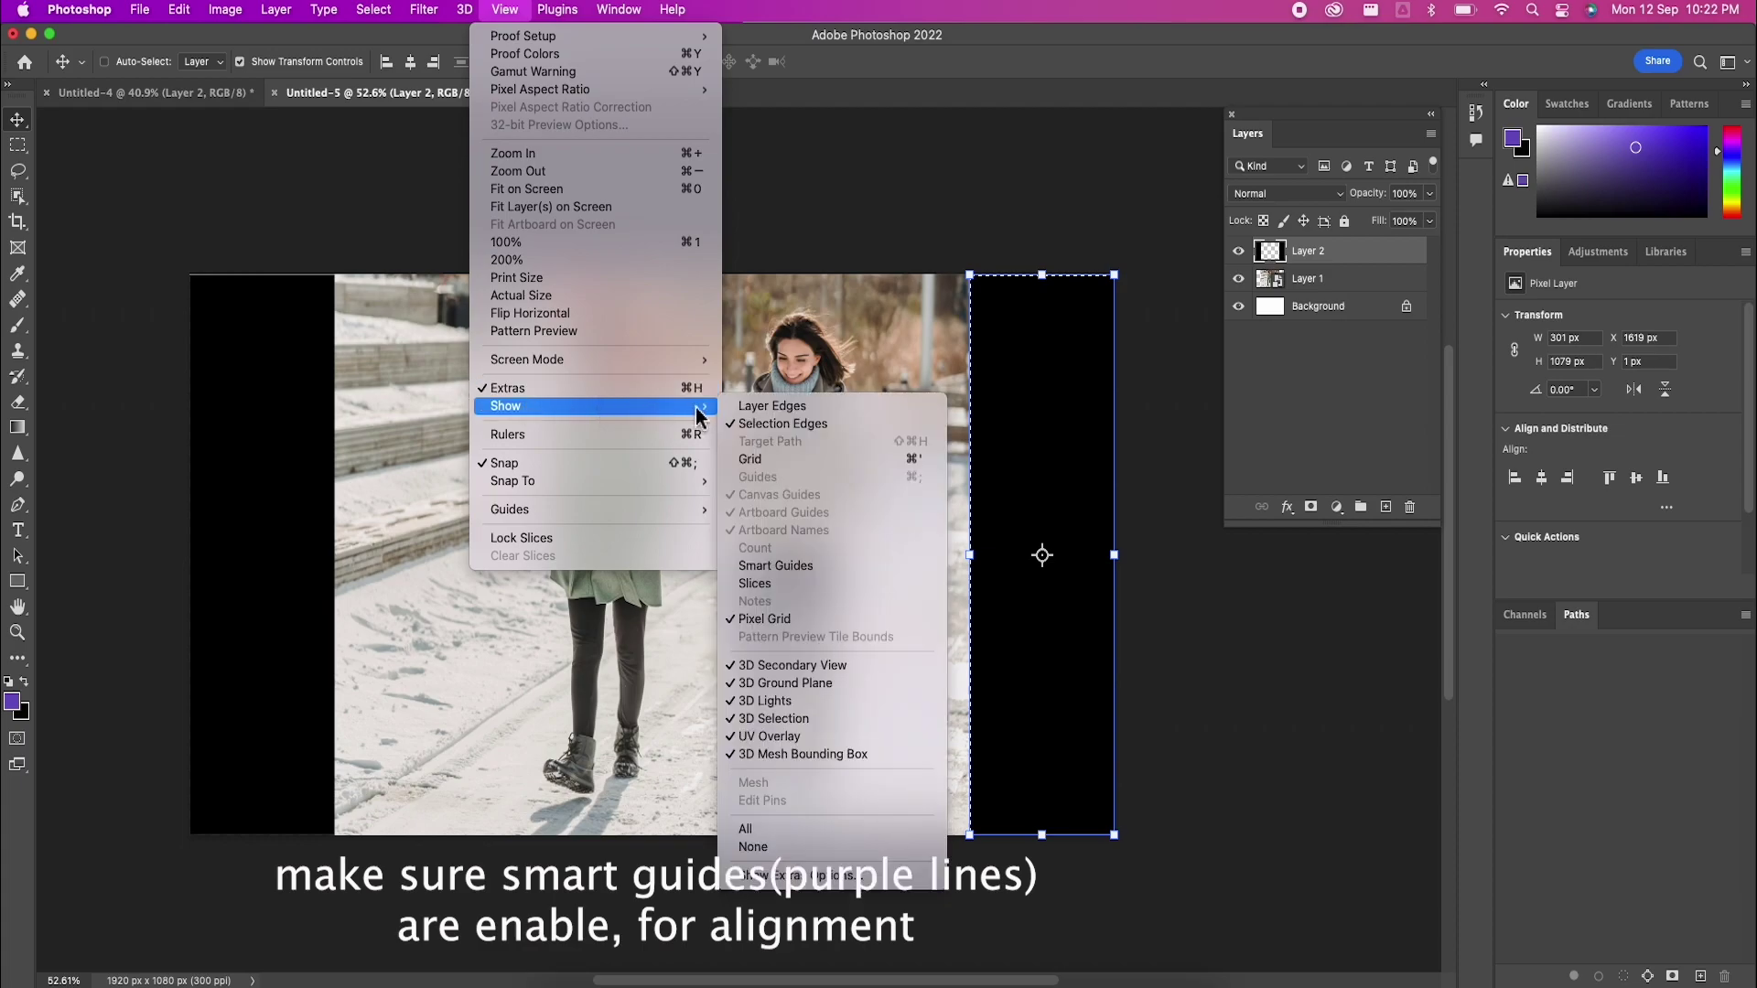
{"action": "left_click", "coordinate": [755, 567]}
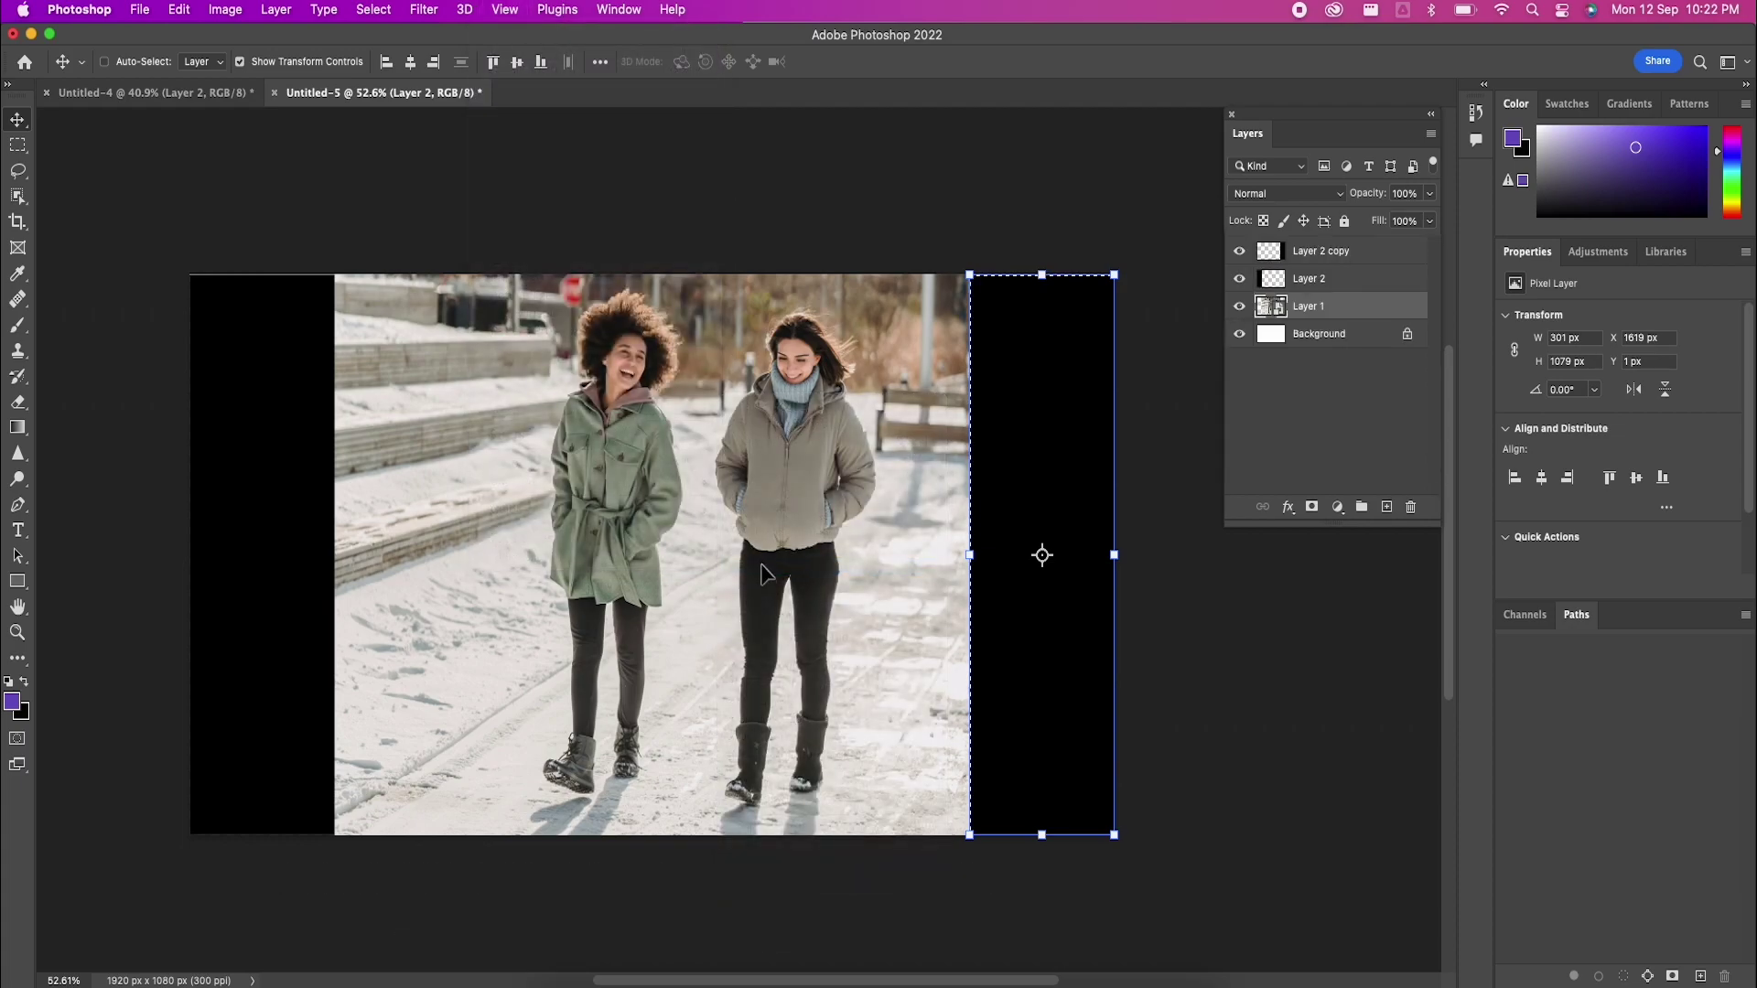
{"action": "left_click", "coordinate": [377, 10]}
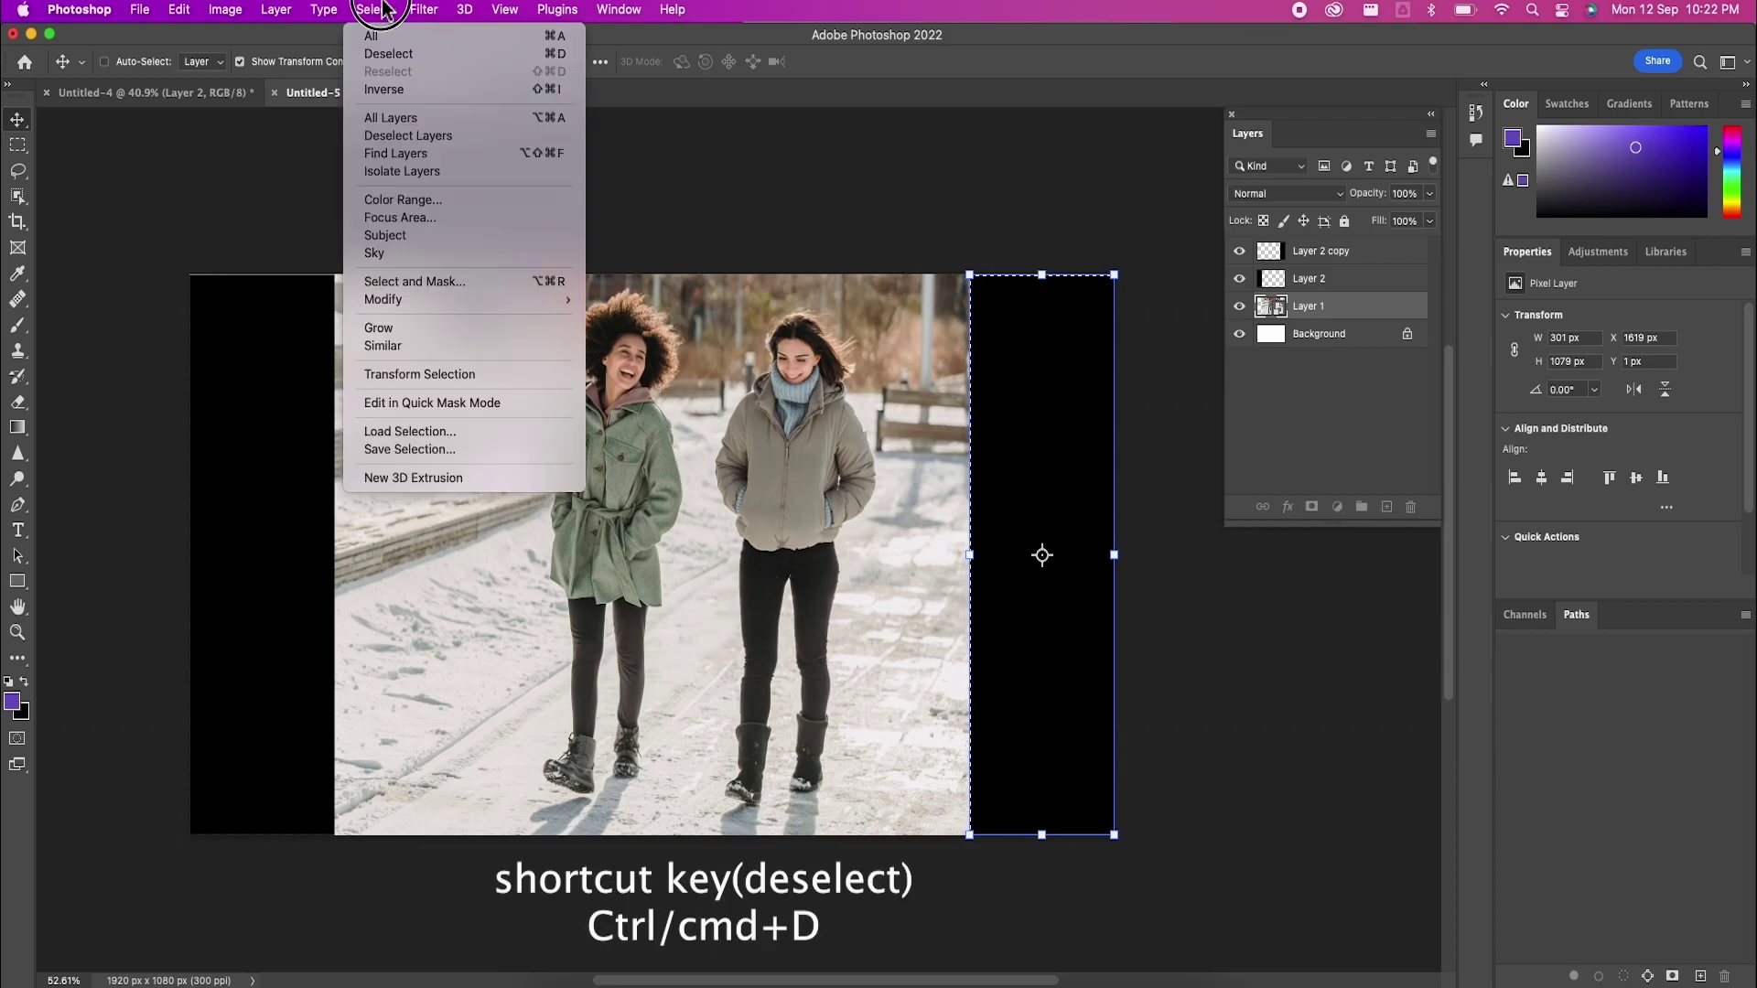
{"action": "left_click", "coordinate": [384, 55]}
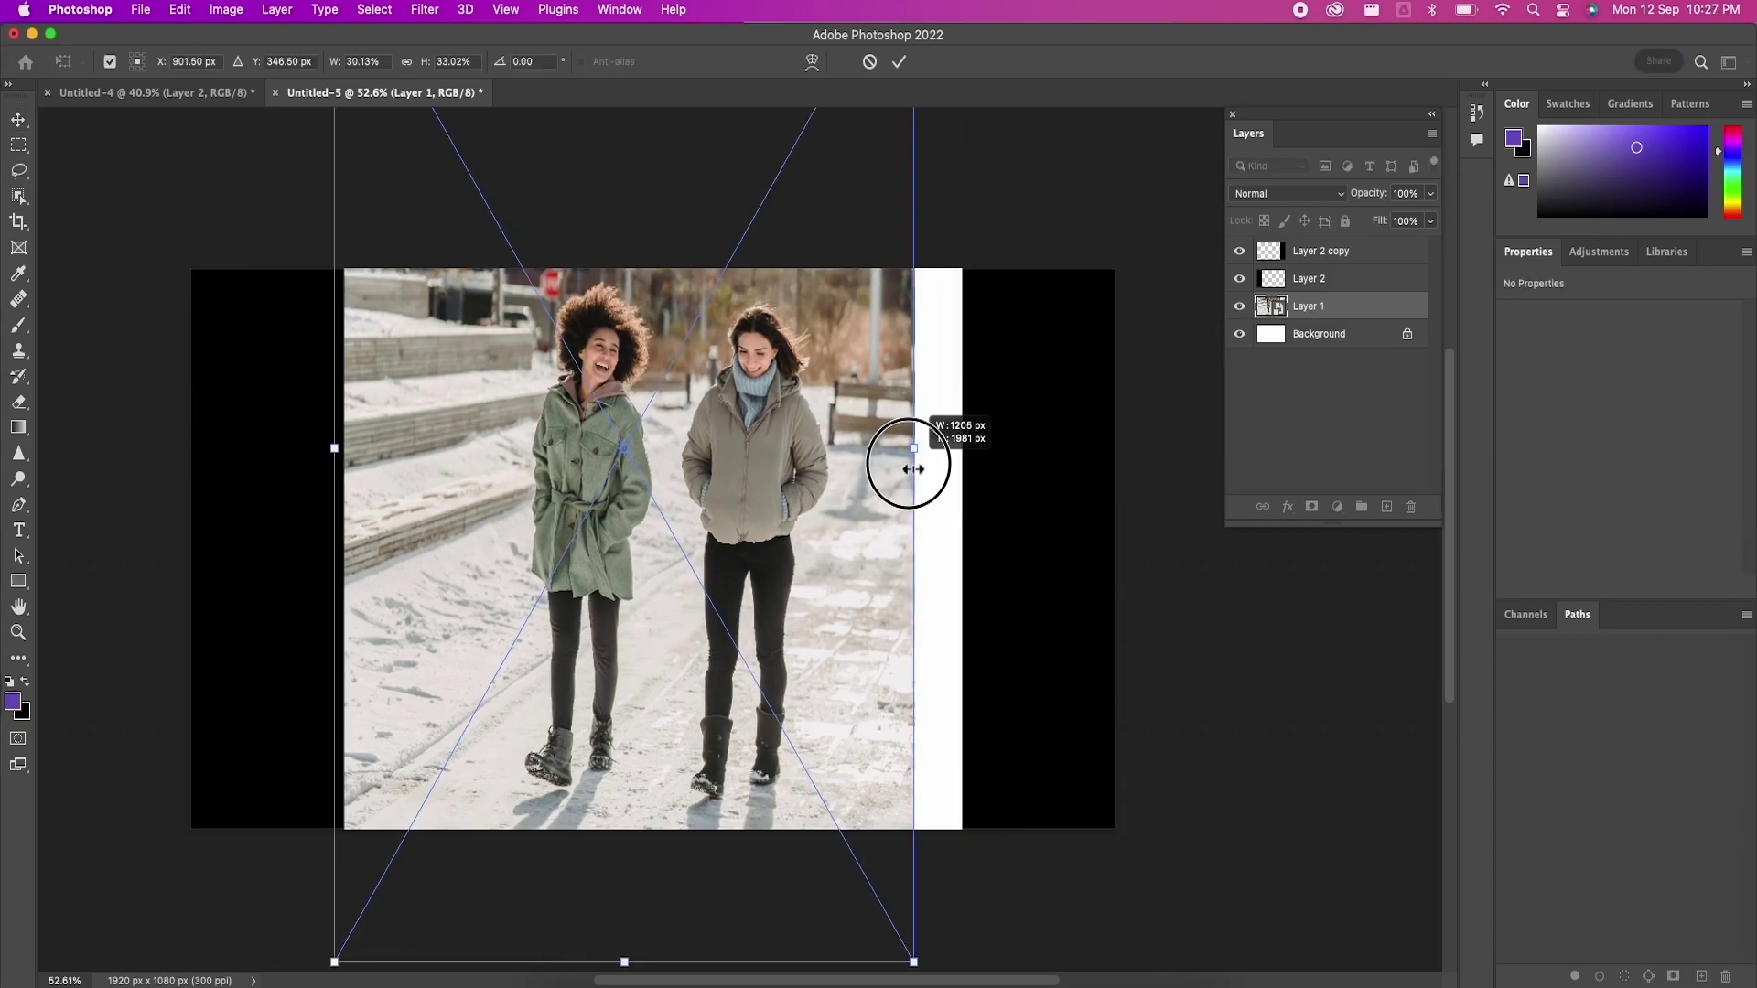
Step: Stretch the photo's right edge to meet the black strip, about 1302 px wide, apply it, and hide the transform controls
{"action": "left_click_drag", "start_coordinate": [910, 463], "coordinate": [966, 471]}
{"action": "left_click", "coordinate": [900, 64]}
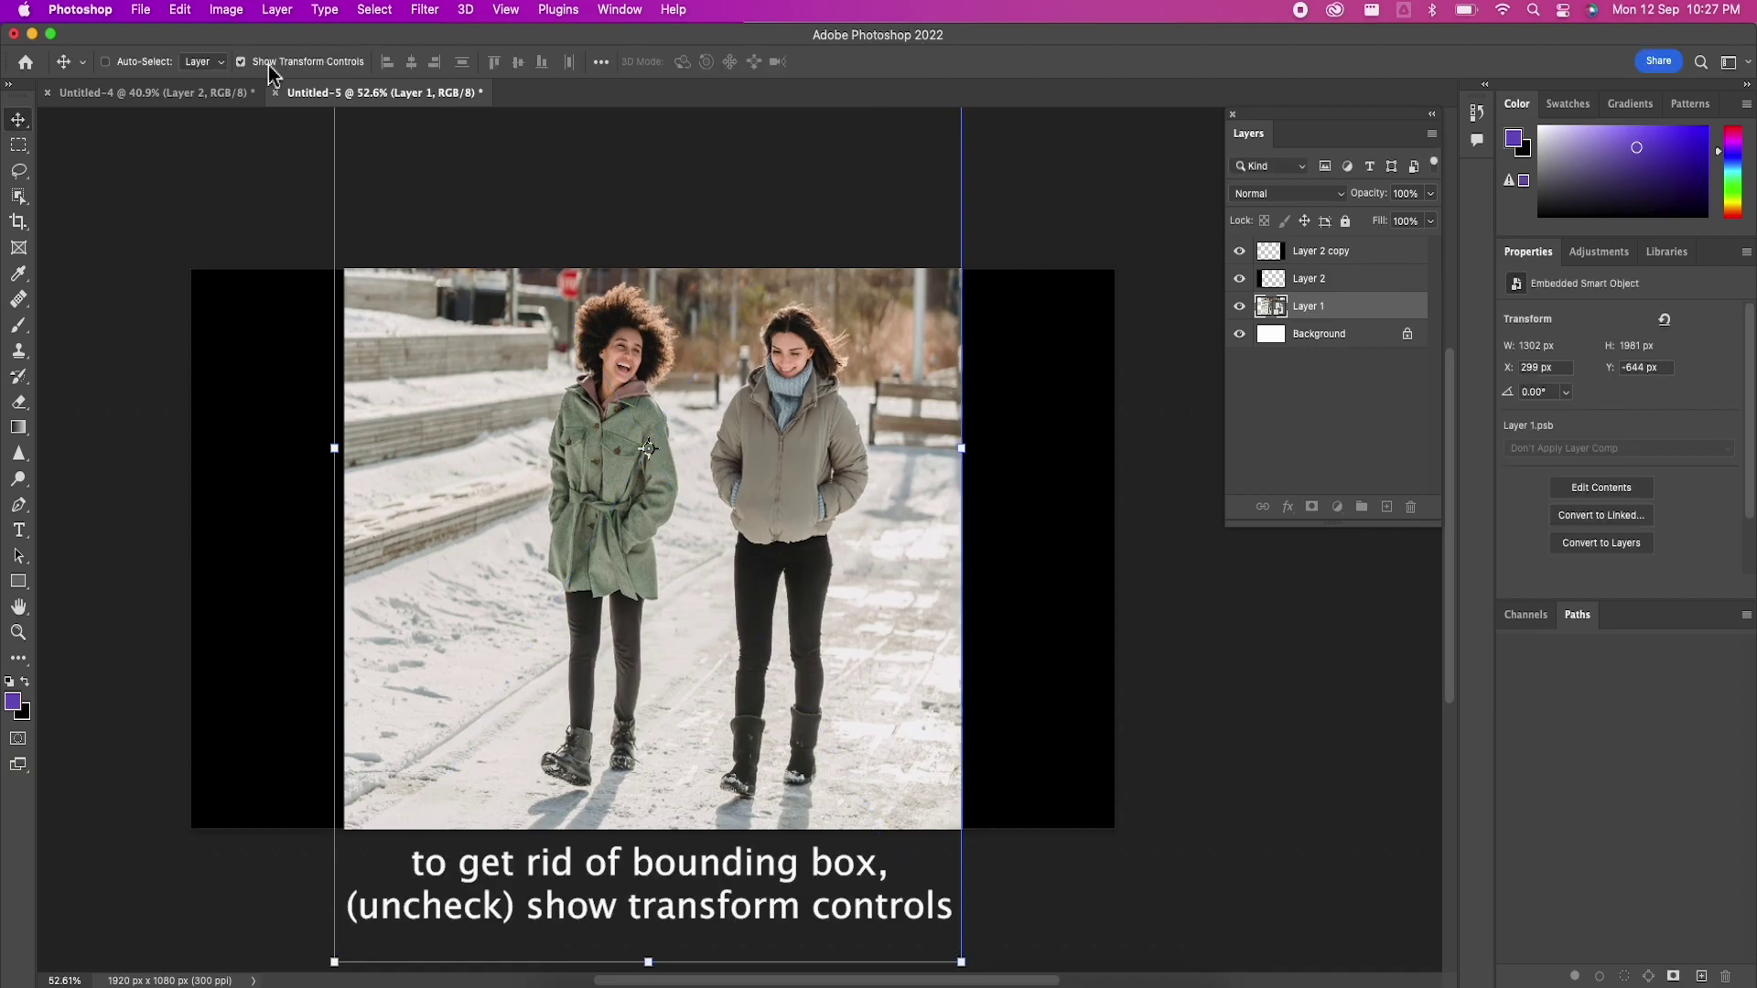
{"action": "left_click", "coordinate": [241, 62]}
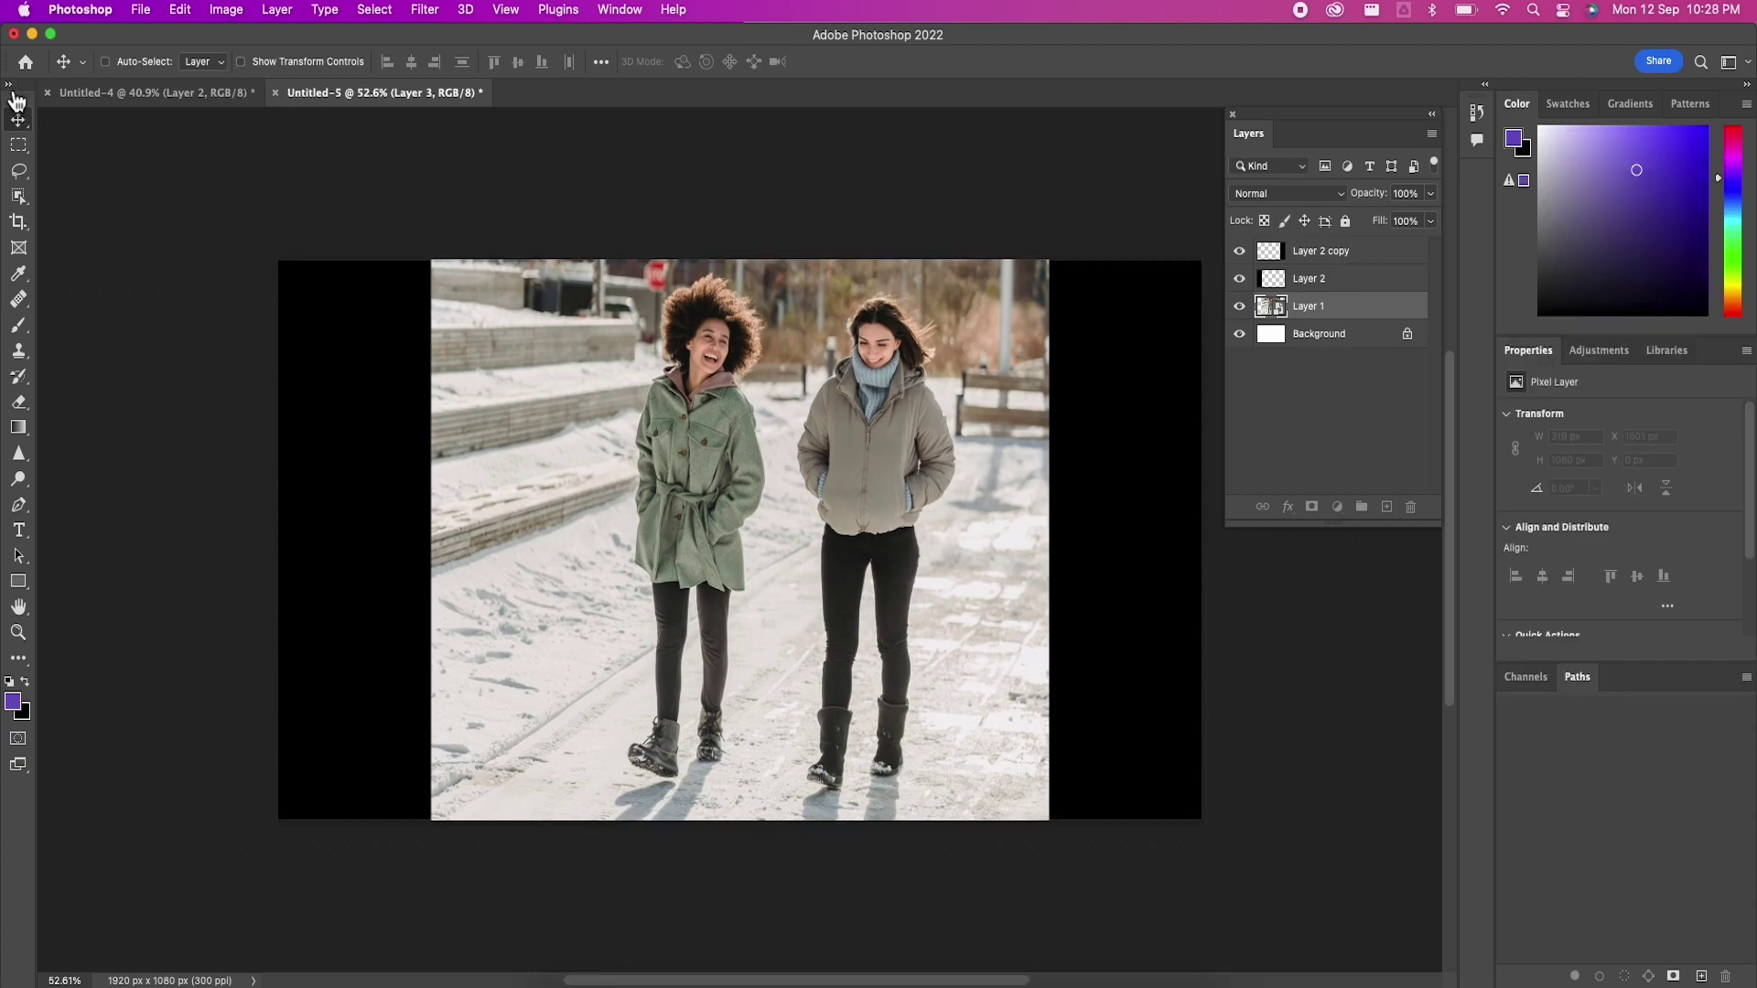
Step: Select the woman in the beige jacket with the Object Selection tool in Rectangle mode, sampling all layers
{"action": "left_click", "coordinate": [8, 85]}
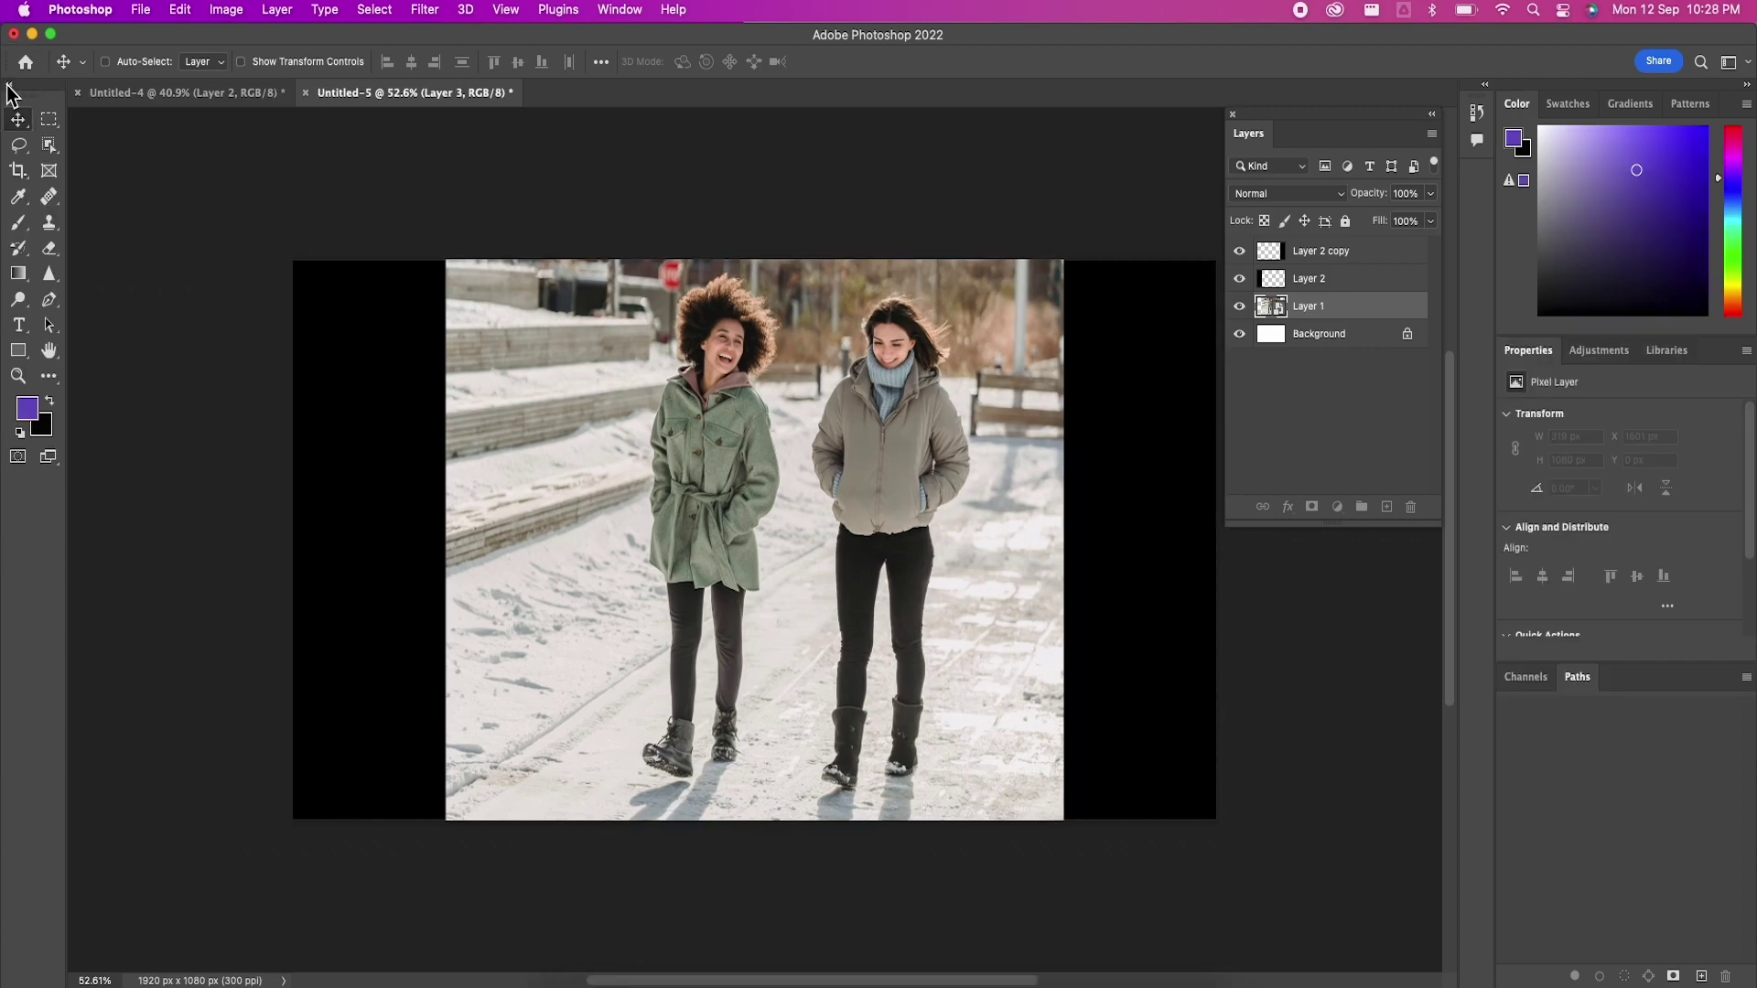
{"action": "left_click", "coordinate": [51, 150]}
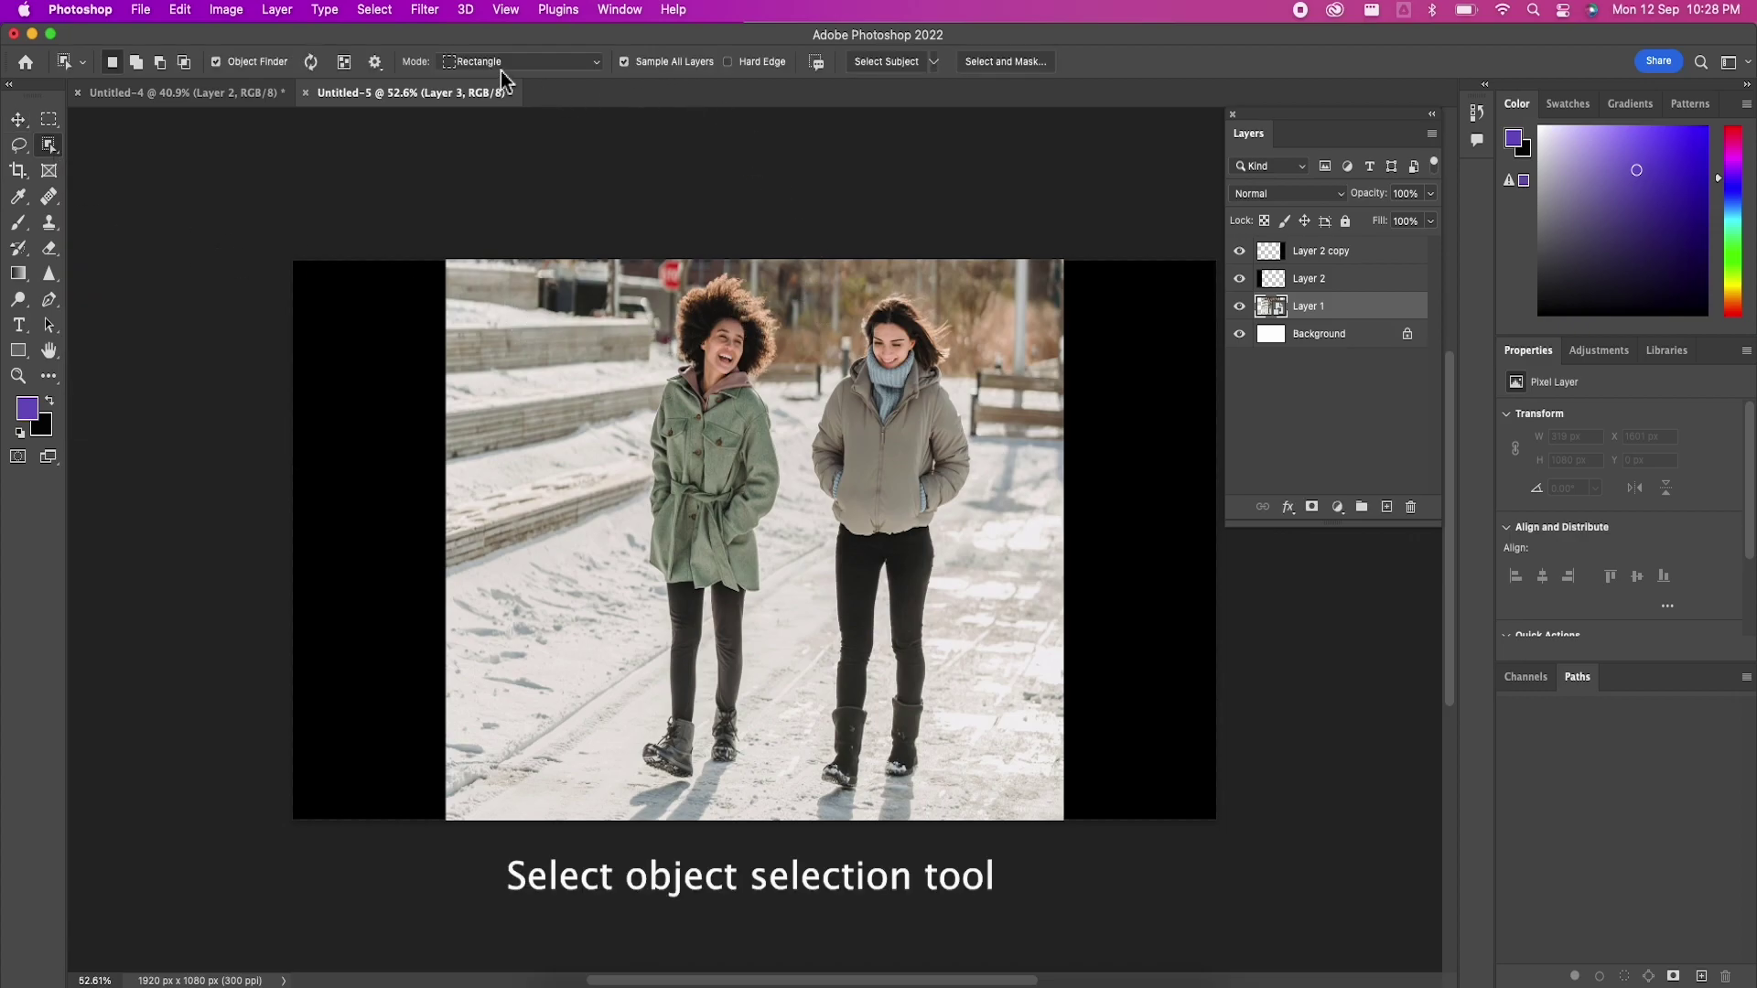
{"action": "left_click_drag", "start_coordinate": [807, 296], "coordinate": [978, 827]}
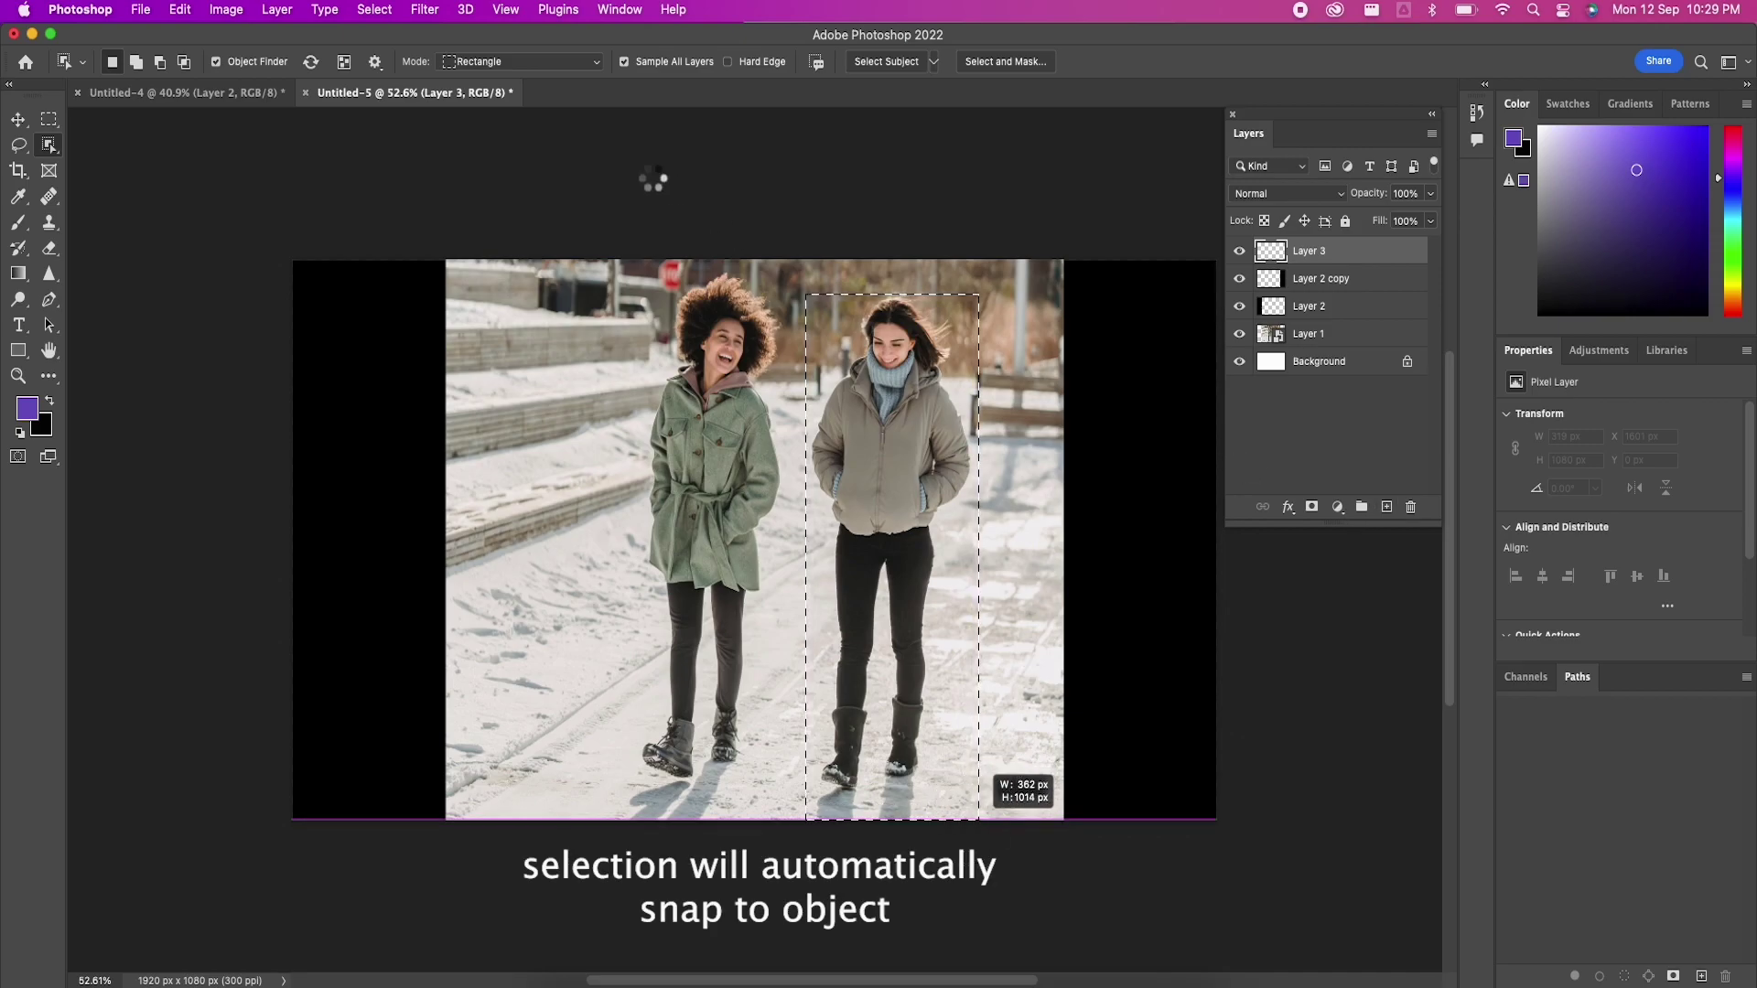
Step: Expand the selection around the woman in the beige jacket by 8 px
{"action": "left_click", "coordinate": [379, 11]}
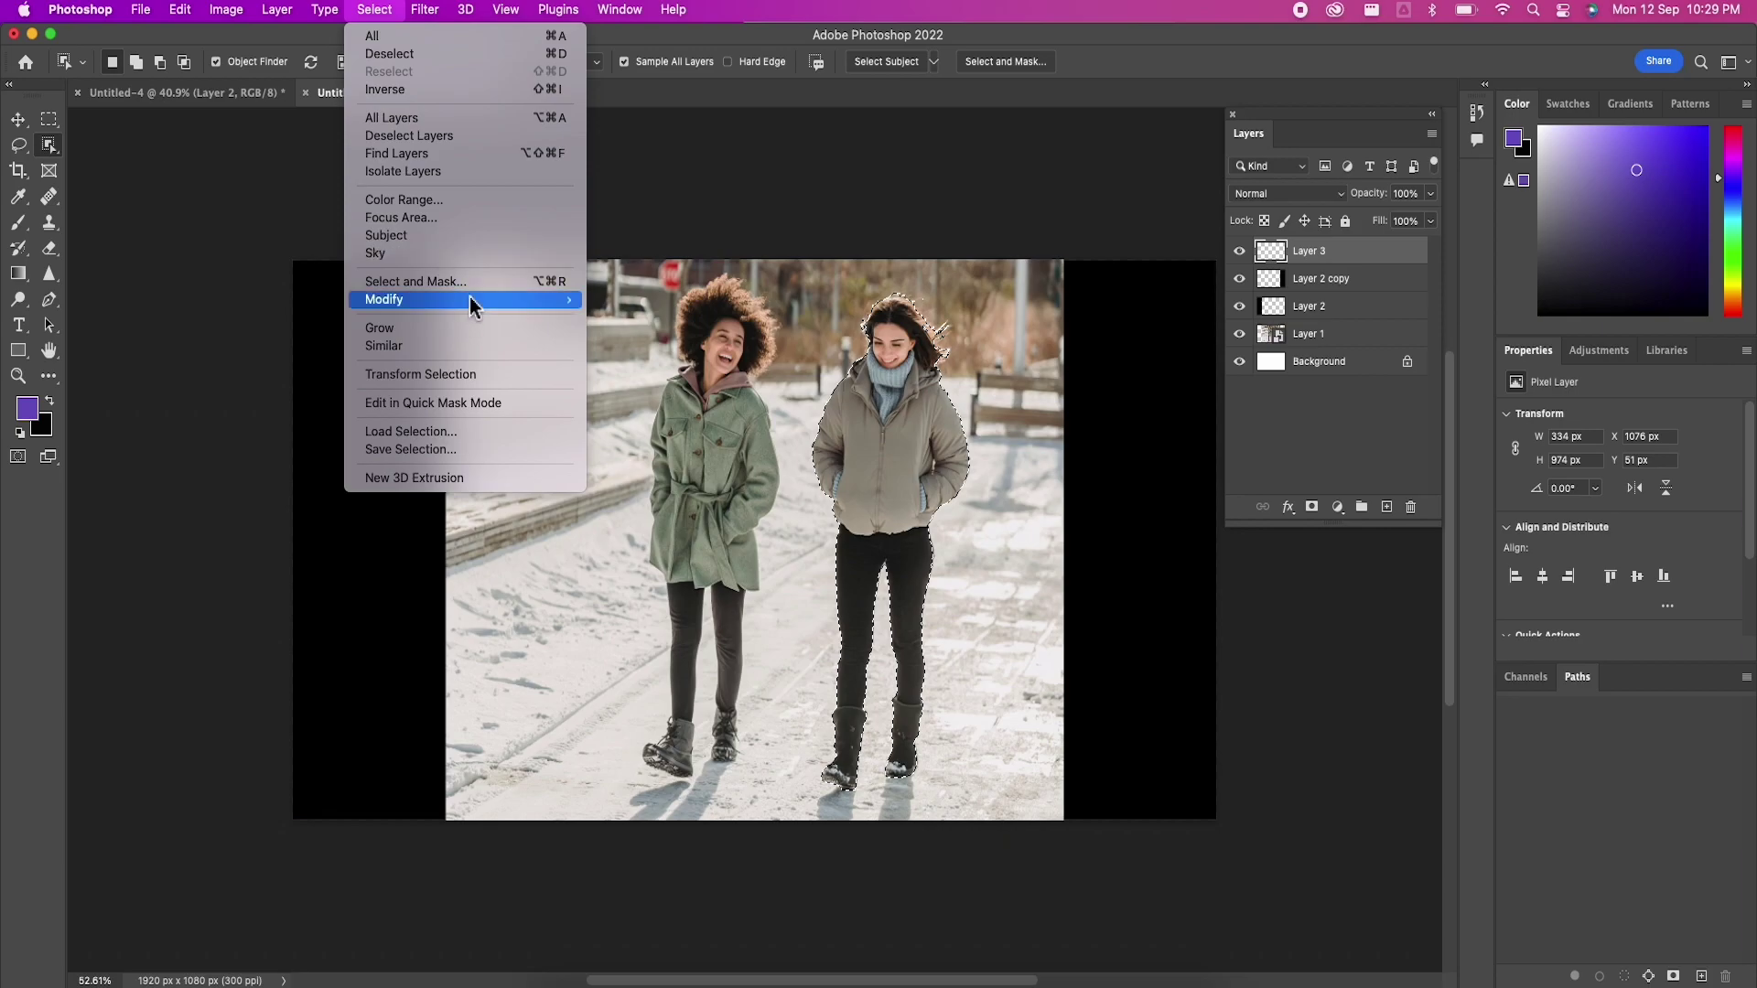
{"action": "mouse_move", "coordinate": [469, 297]}
{"action": "left_click", "coordinate": [615, 336]}
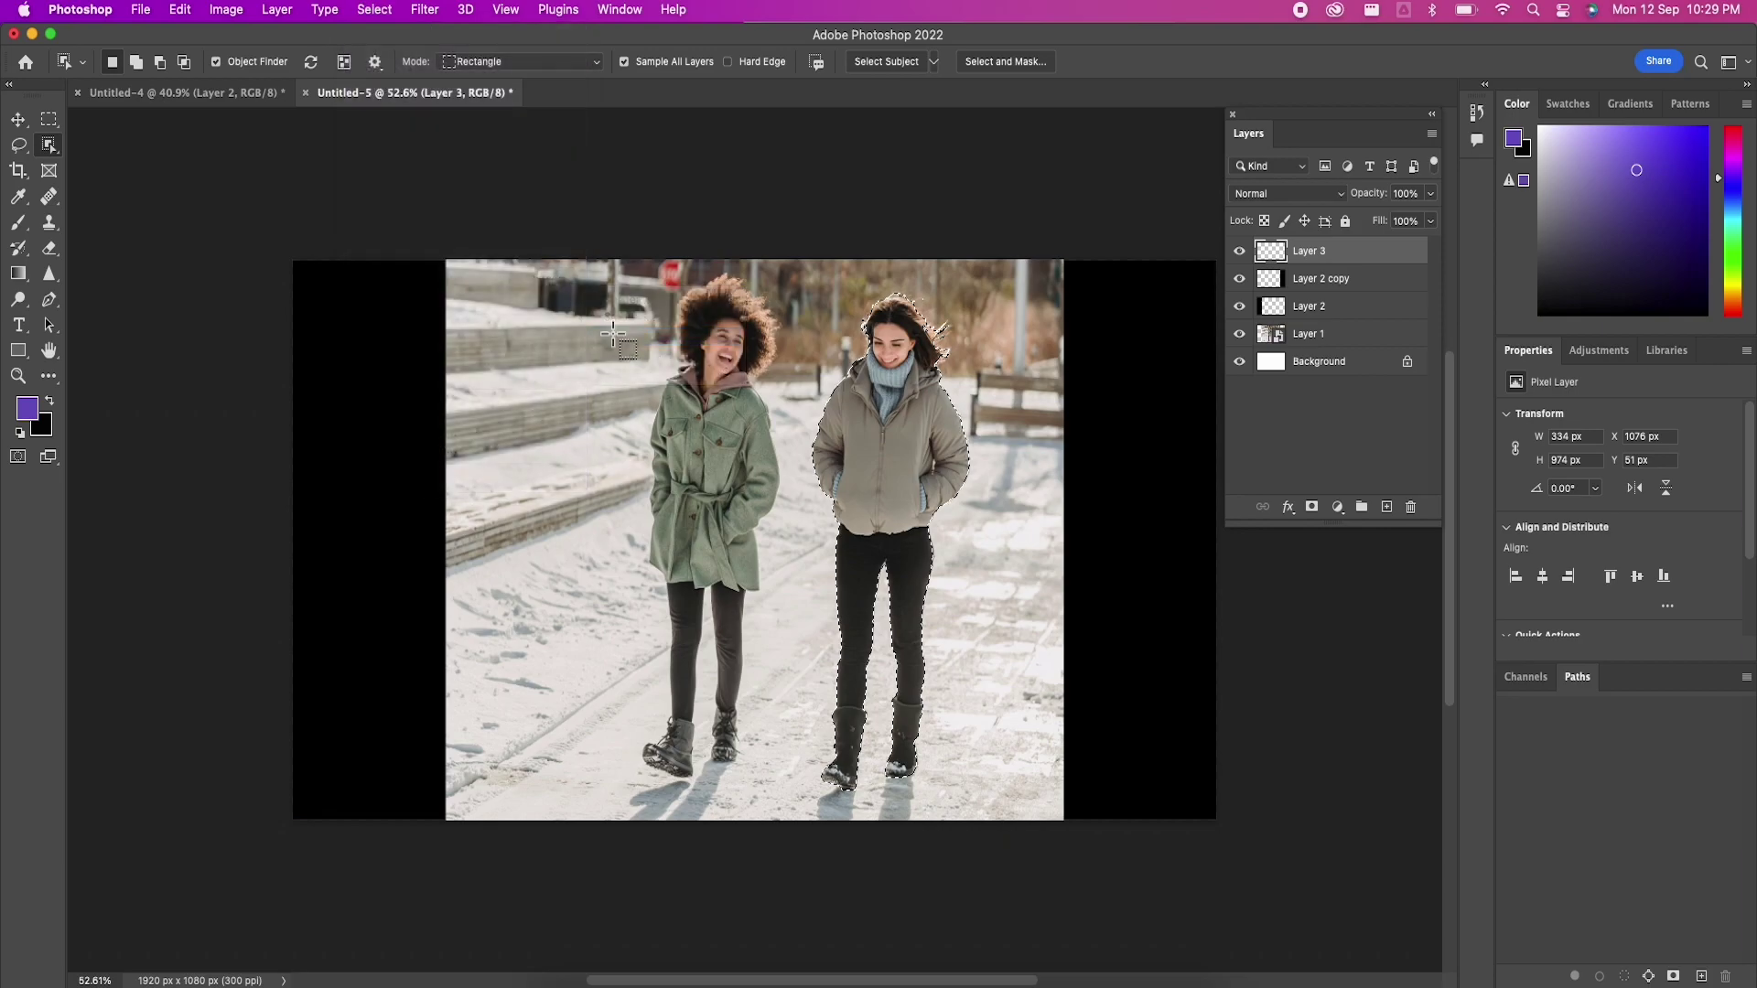
{"action": "type", "text": "8"}
{"action": "left_click", "coordinate": [495, 497]}
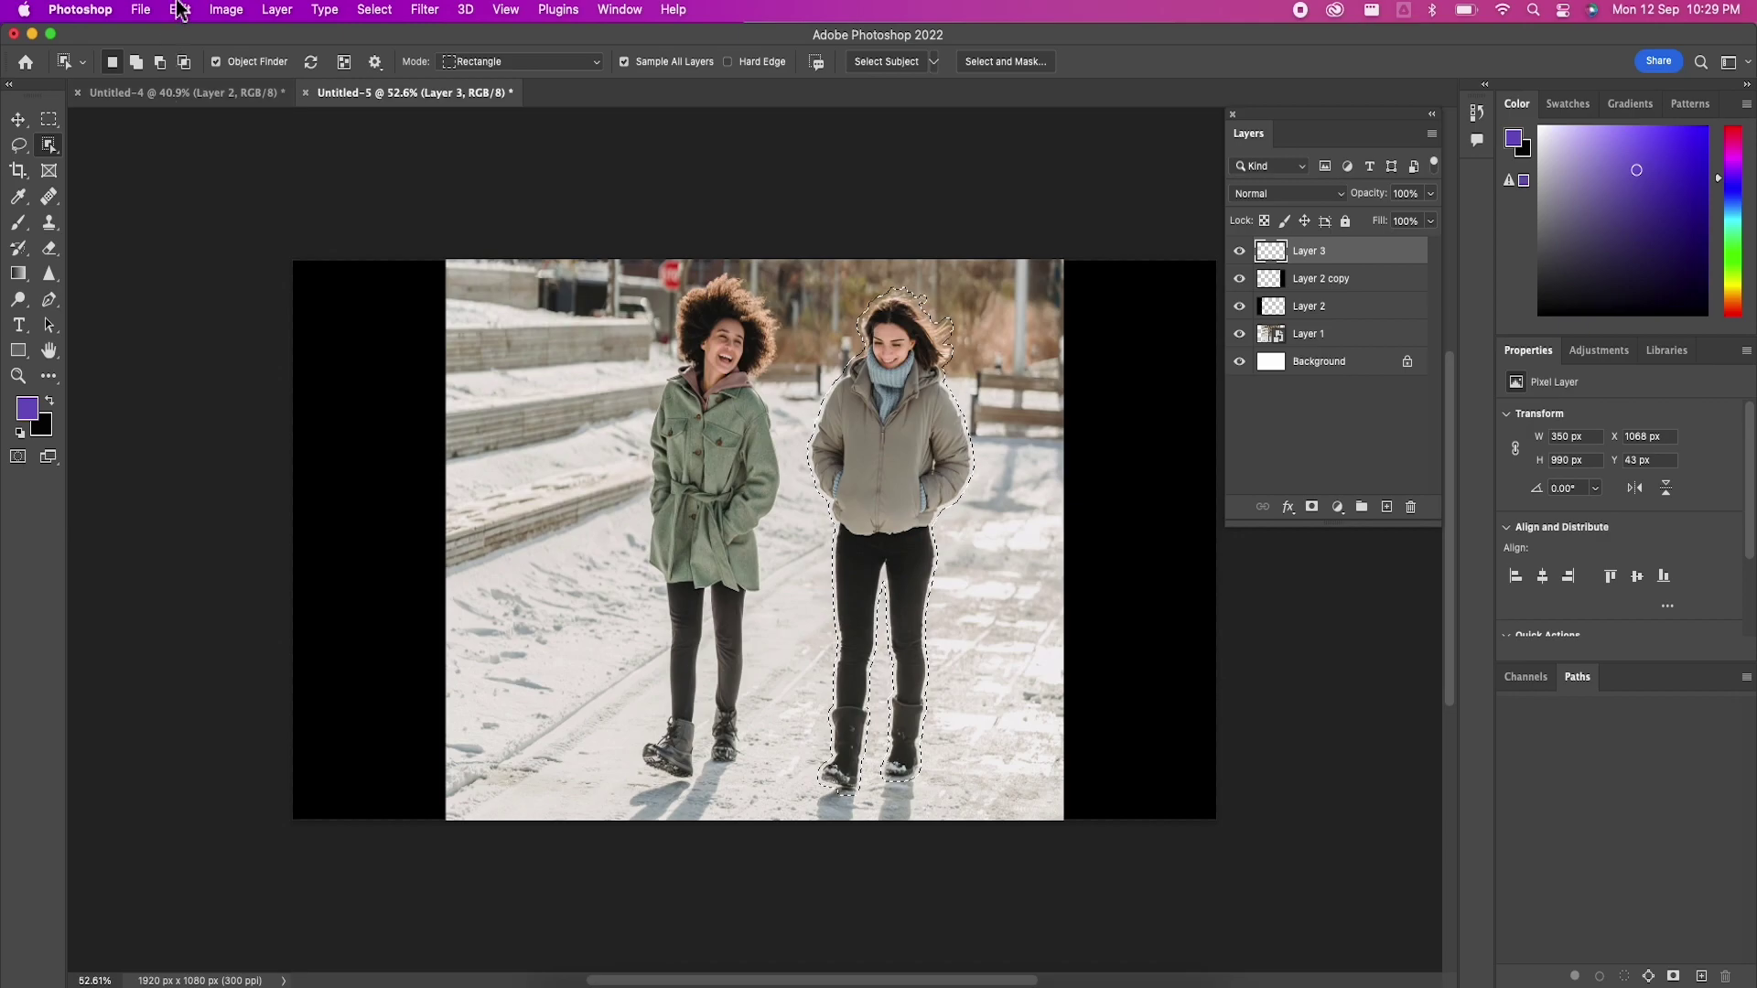
Step: Open Content-Aware Fill for the selected woman and enlarge its preview to 44%, framed on the filled area
{"action": "left_click", "coordinate": [179, 9]}
{"action": "left_click", "coordinate": [227, 342]}
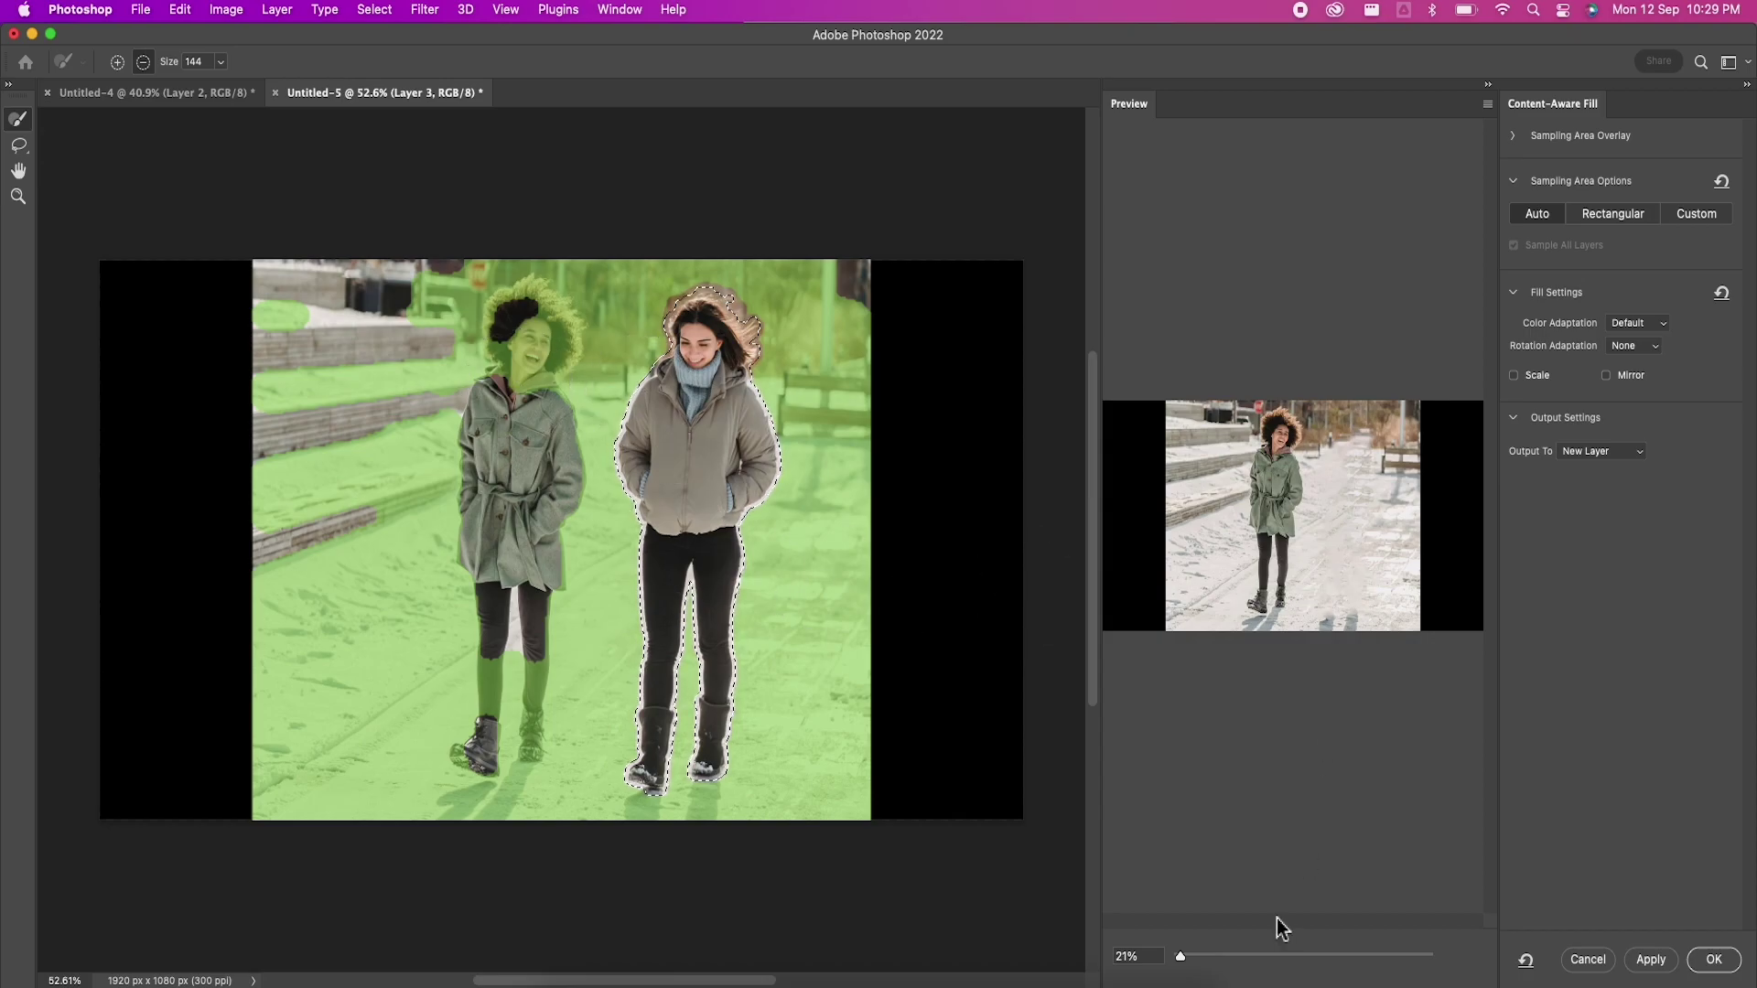
{"action": "left_click_drag", "start_coordinate": [1180, 958], "coordinate": [1198, 963]}
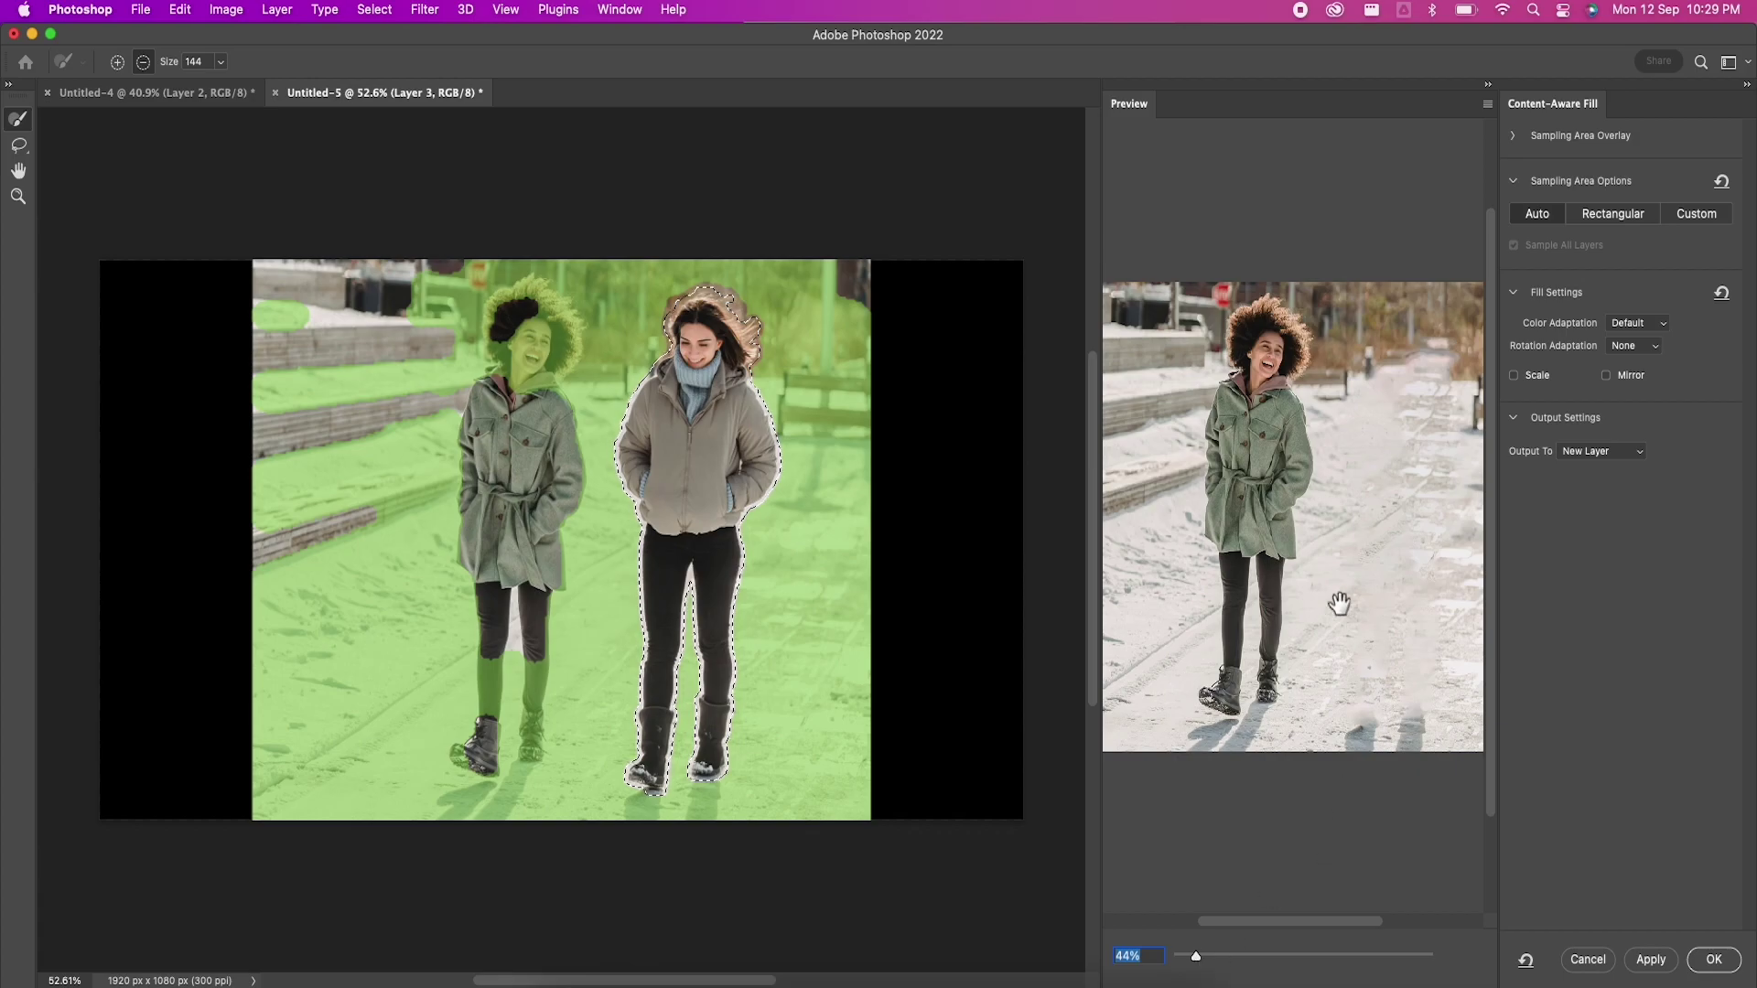
{"action": "left_click_drag", "start_coordinate": [1364, 573], "coordinate": [1312, 631]}
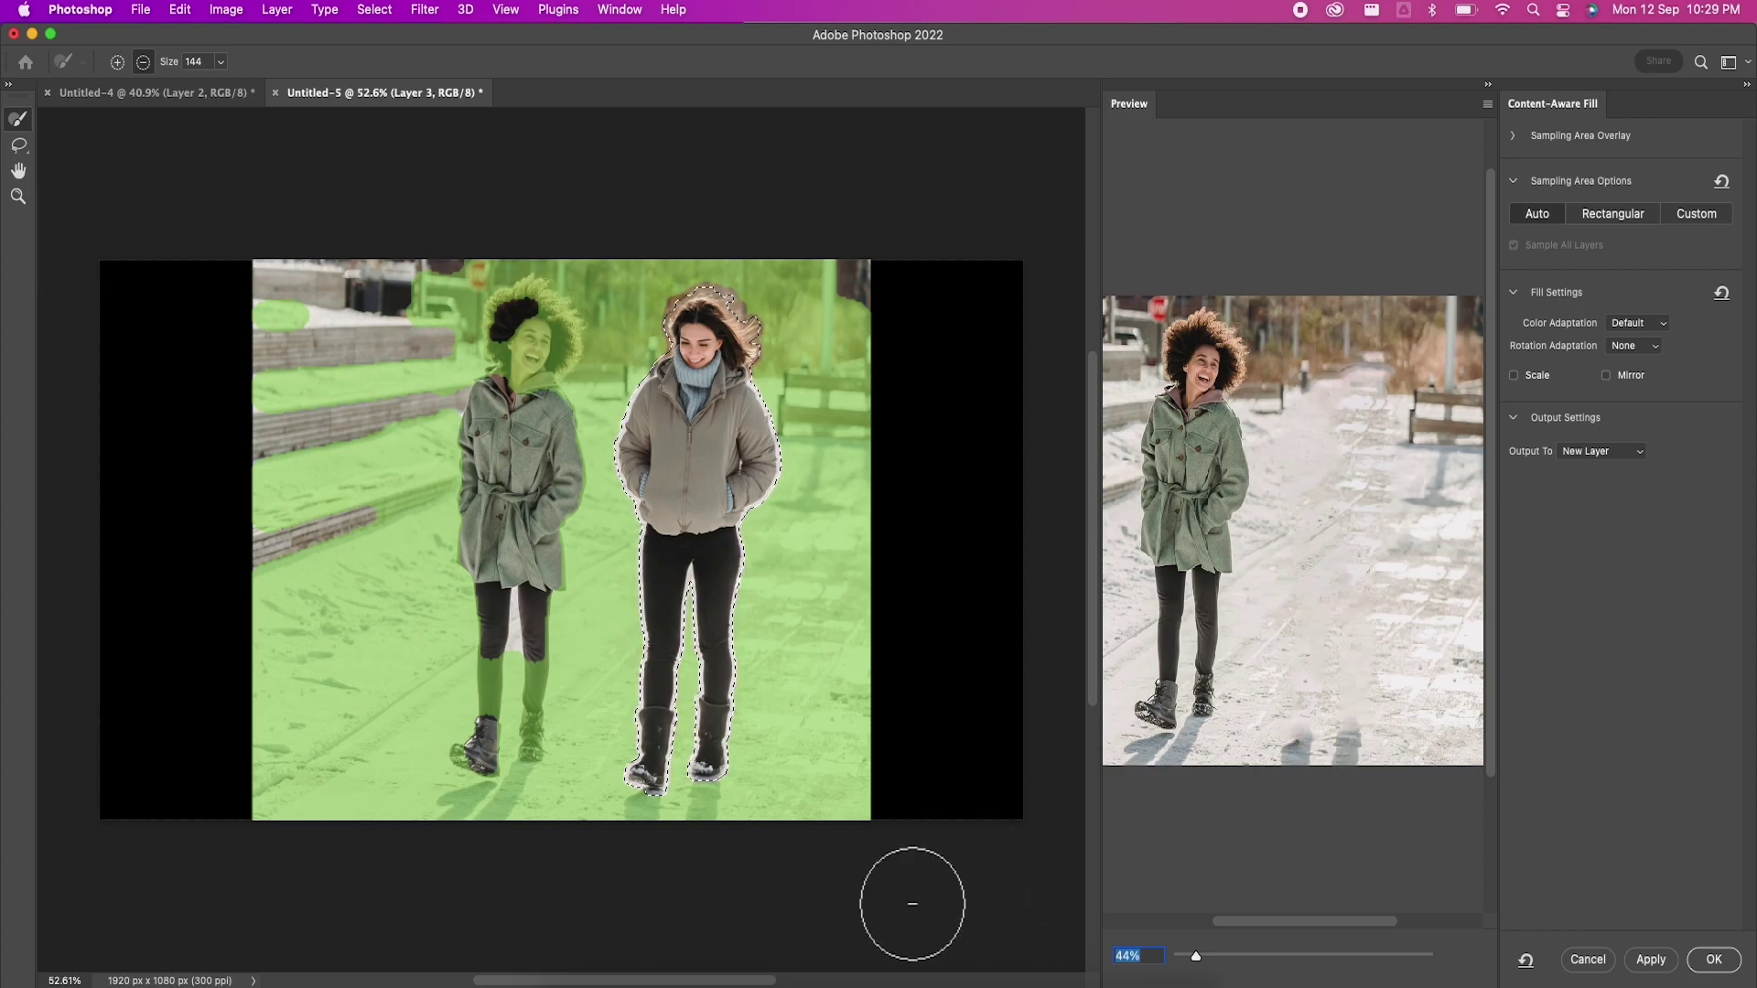
Step: Add the shadows below both of the selected woman's boots to the fill selection with the Lasso tool
{"action": "left_click", "coordinate": [16, 149]}
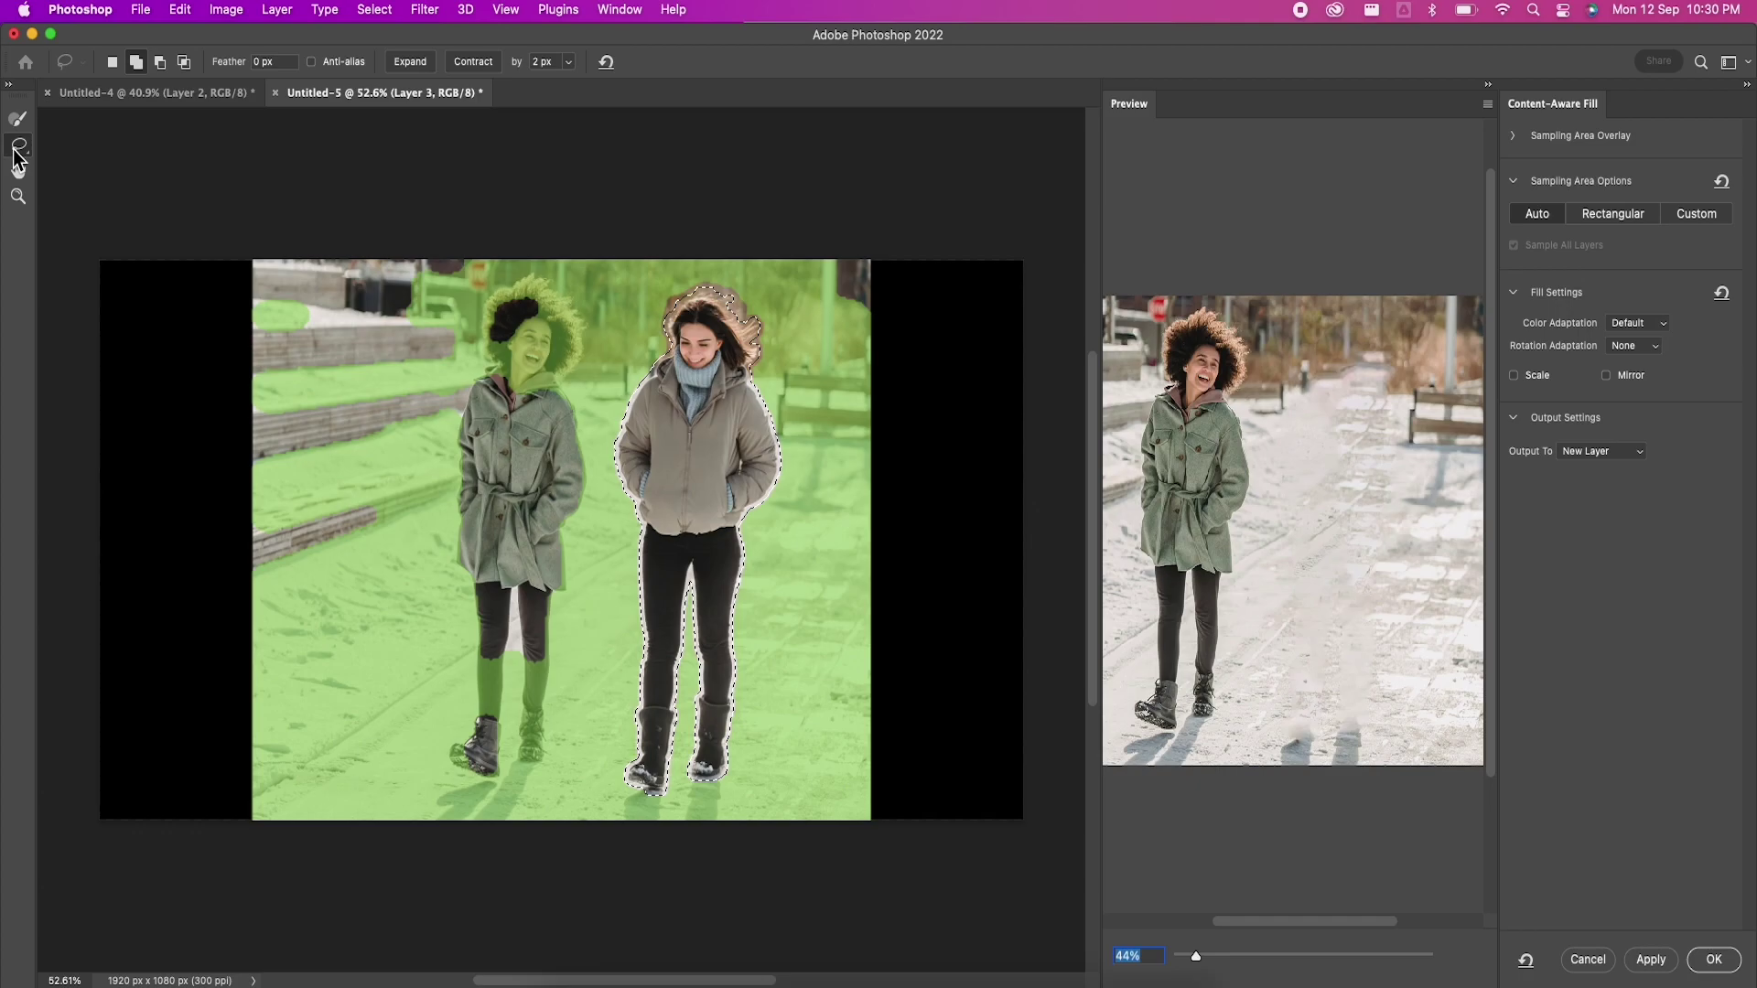
{"action": "left_click", "coordinate": [135, 66]}
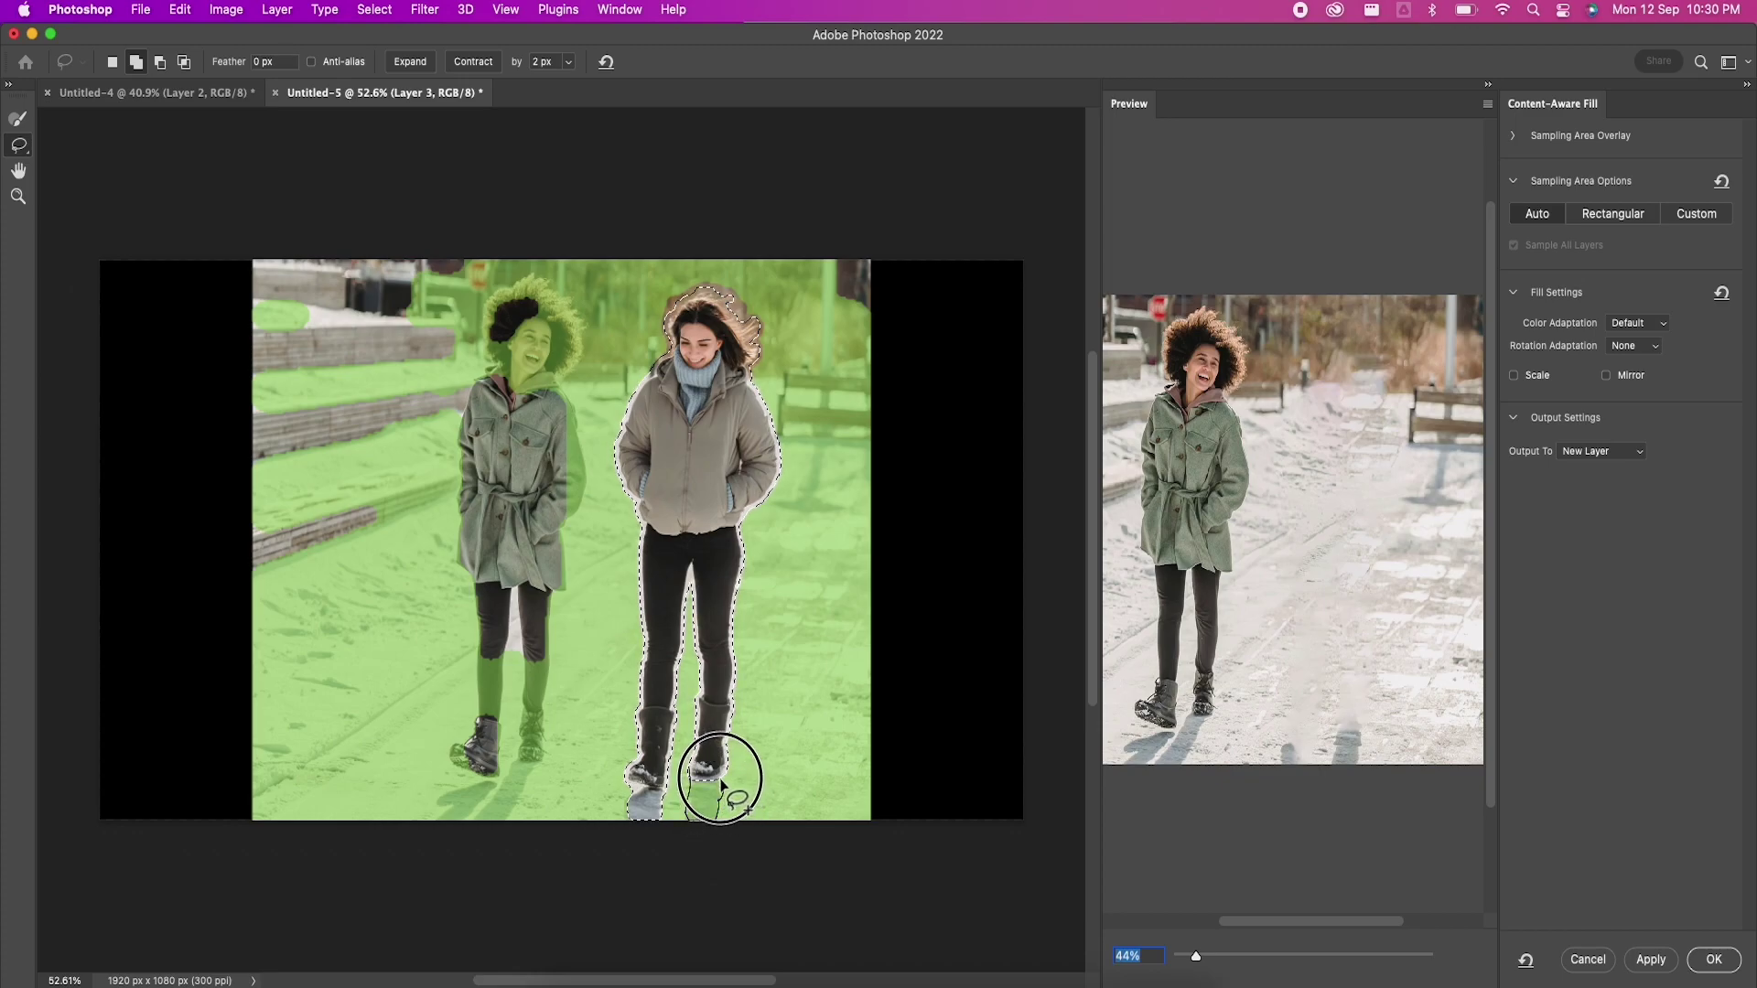
{"action": "left_click_drag", "start_coordinate": [721, 779], "coordinate": [689, 817]}
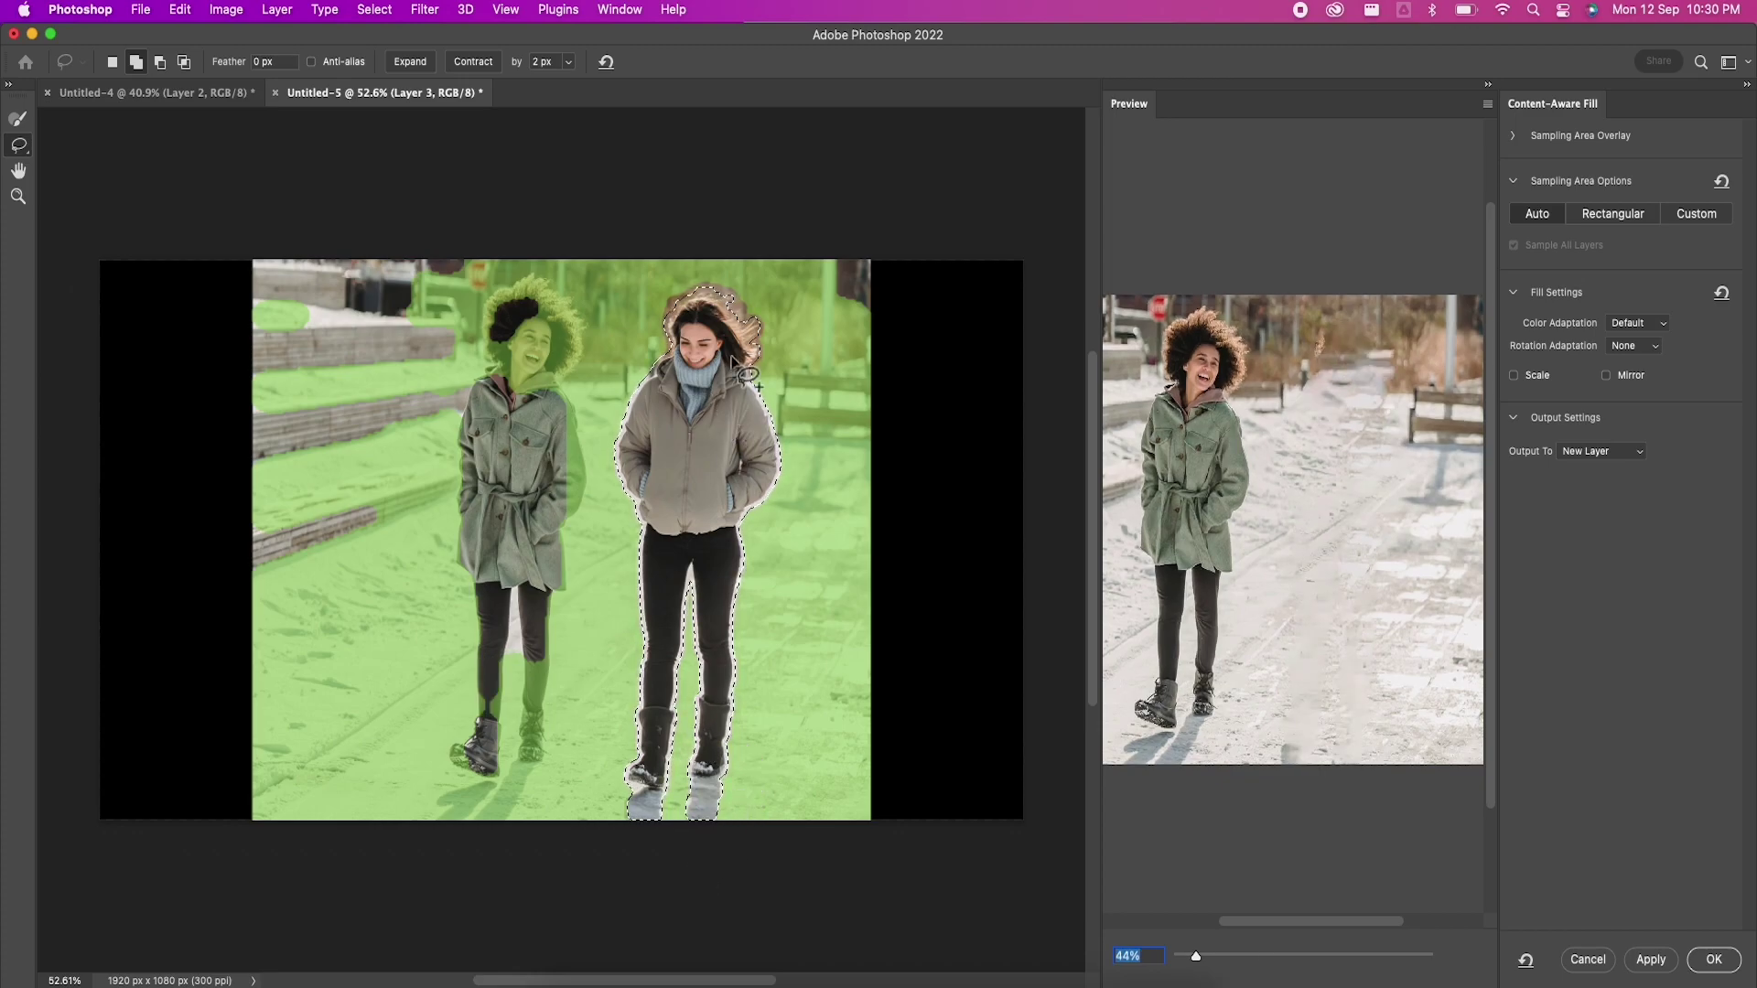
Step: Subtract the excess background beside the selected woman's shoulder and hair on the photo's left-hand side with the Lasso tool
{"action": "scroll", "coordinate": [793, 371], "scroll_direction": "up", "scroll_amount": 3}
{"action": "scroll", "coordinate": [790, 365], "scroll_direction": "up", "scroll_amount": 3}
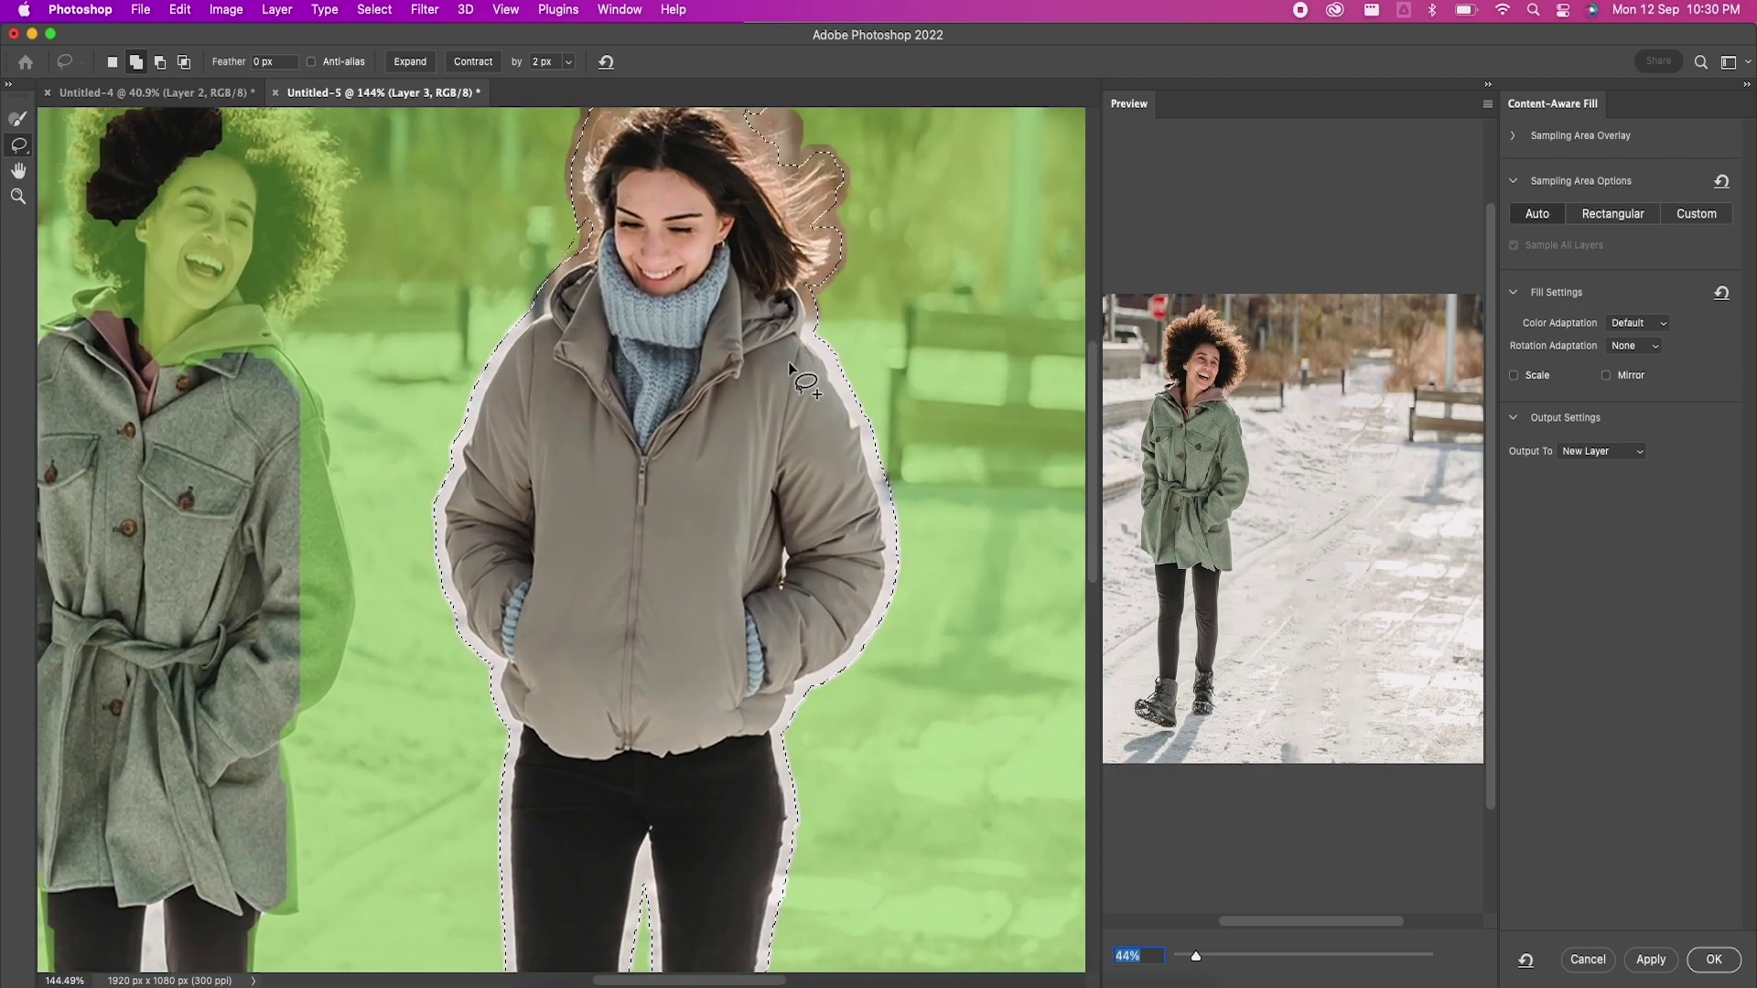
{"action": "scroll", "coordinate": [788, 360], "scroll_direction": "up", "scroll_amount": 2}
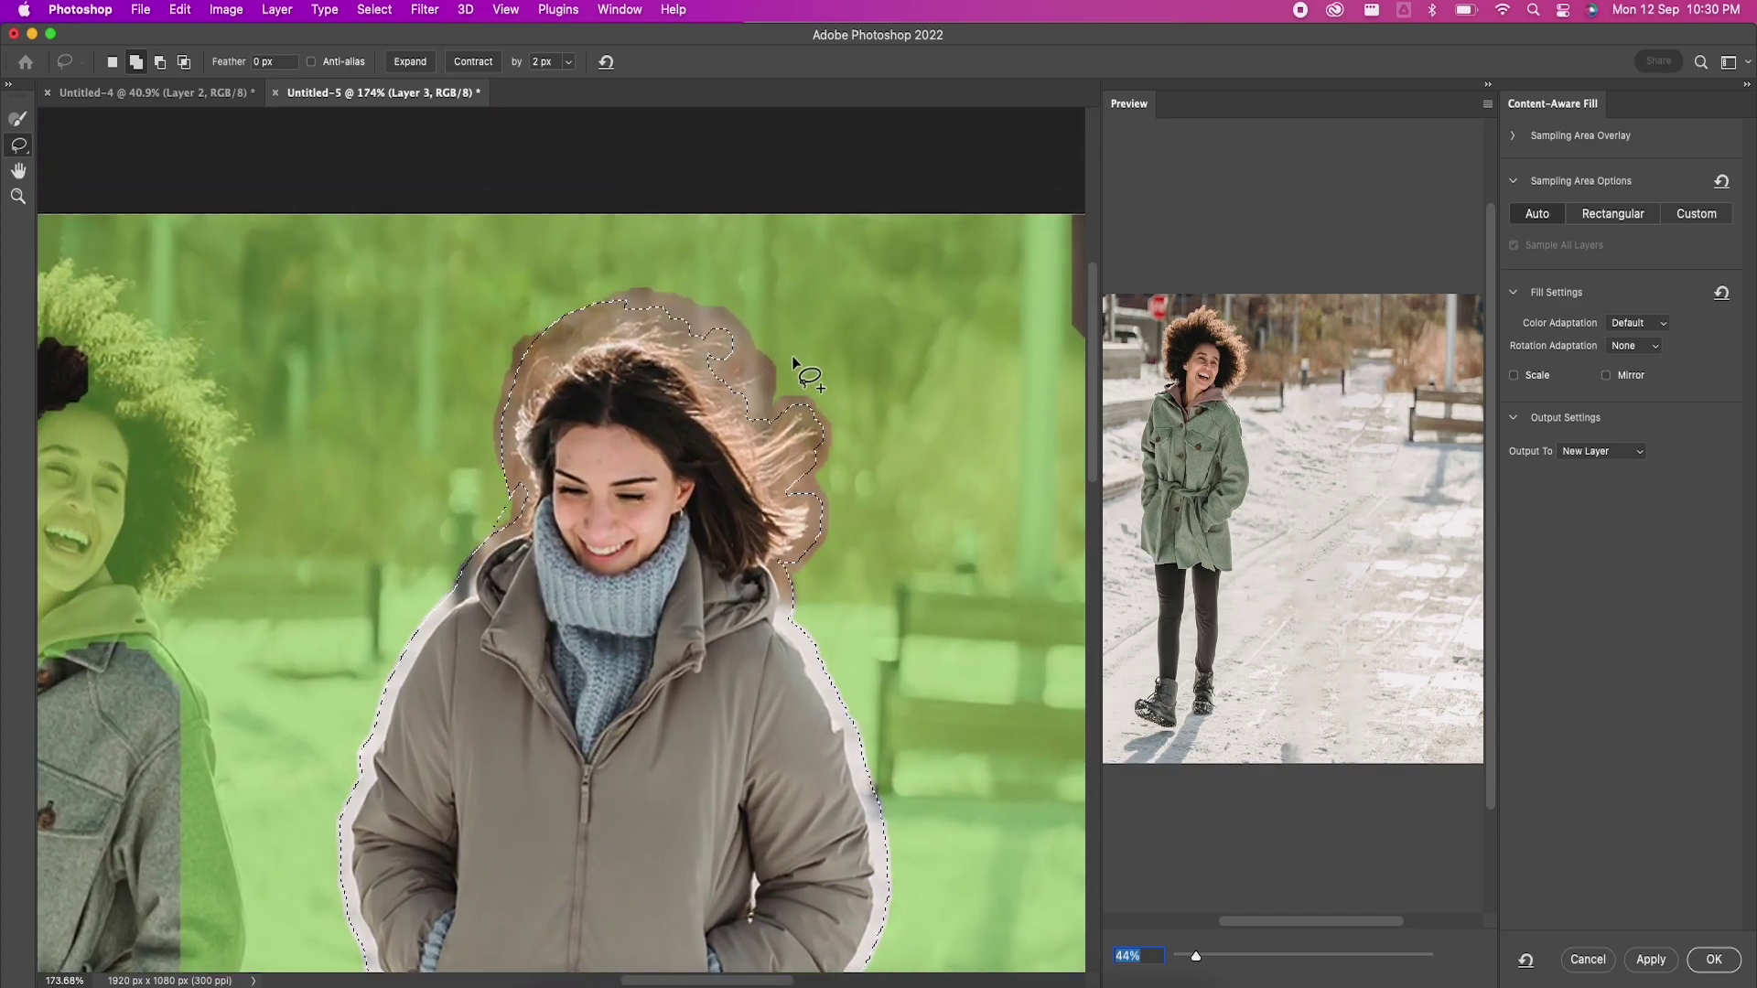
{"action": "left_click", "coordinate": [158, 64]}
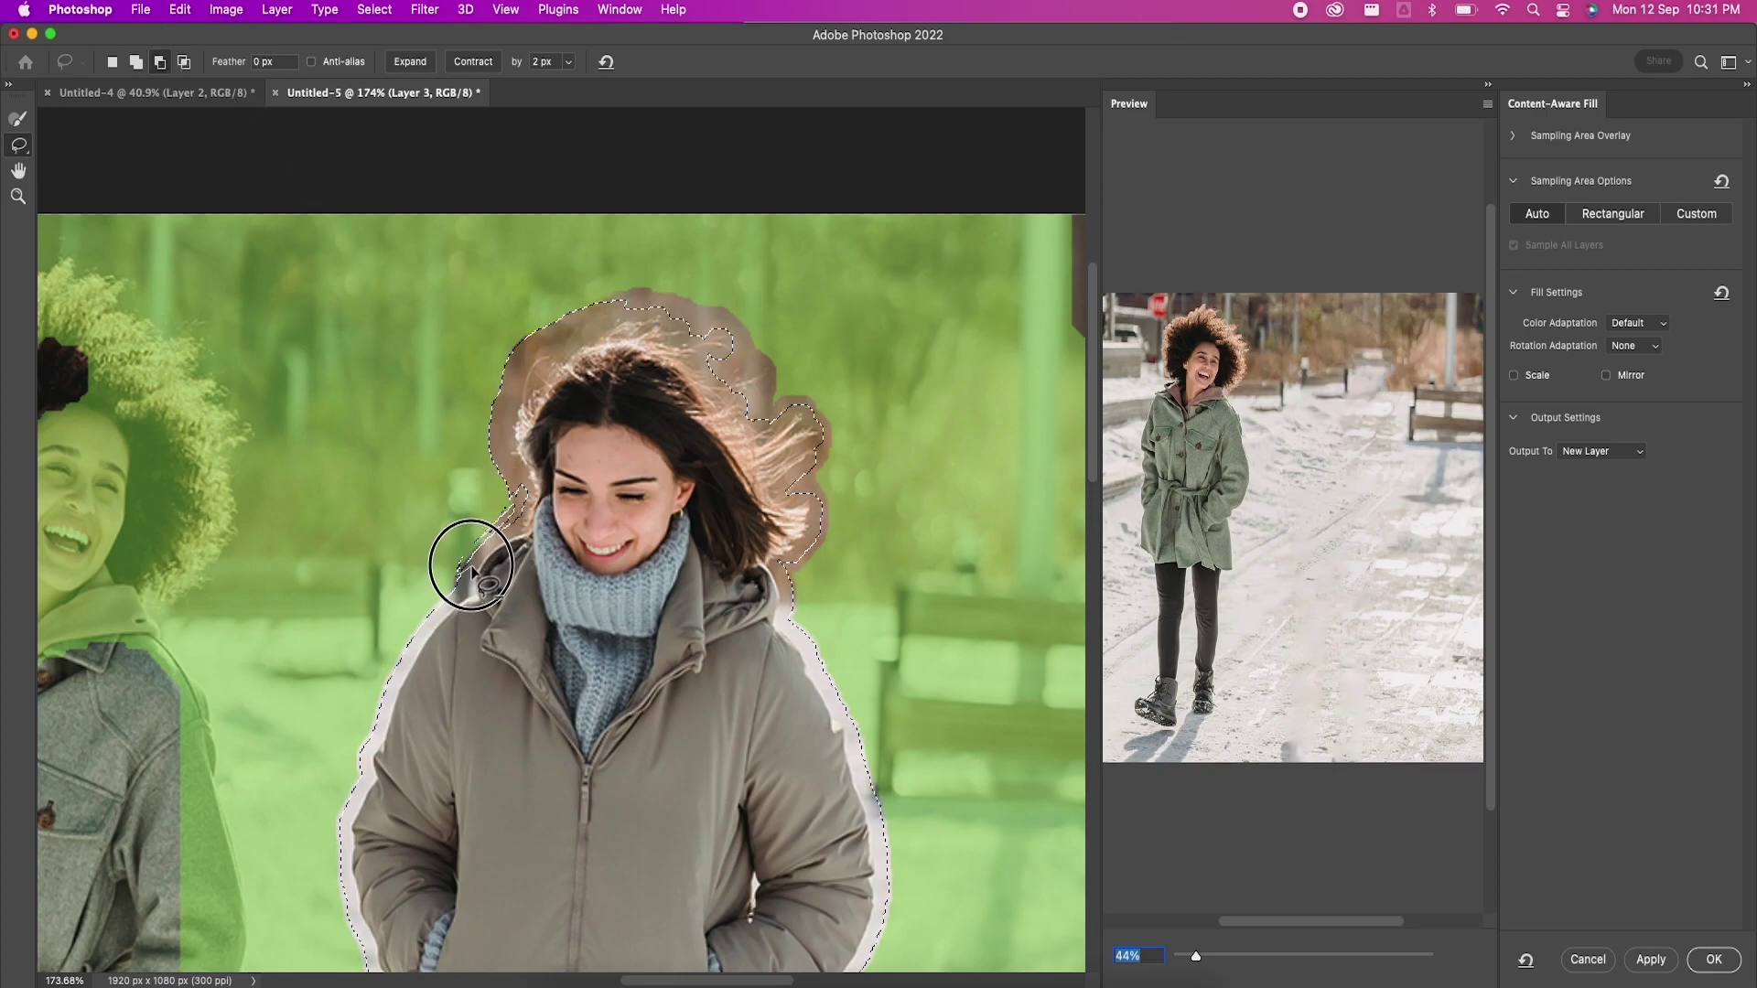
{"action": "left_click_drag", "start_coordinate": [467, 572], "coordinate": [446, 588]}
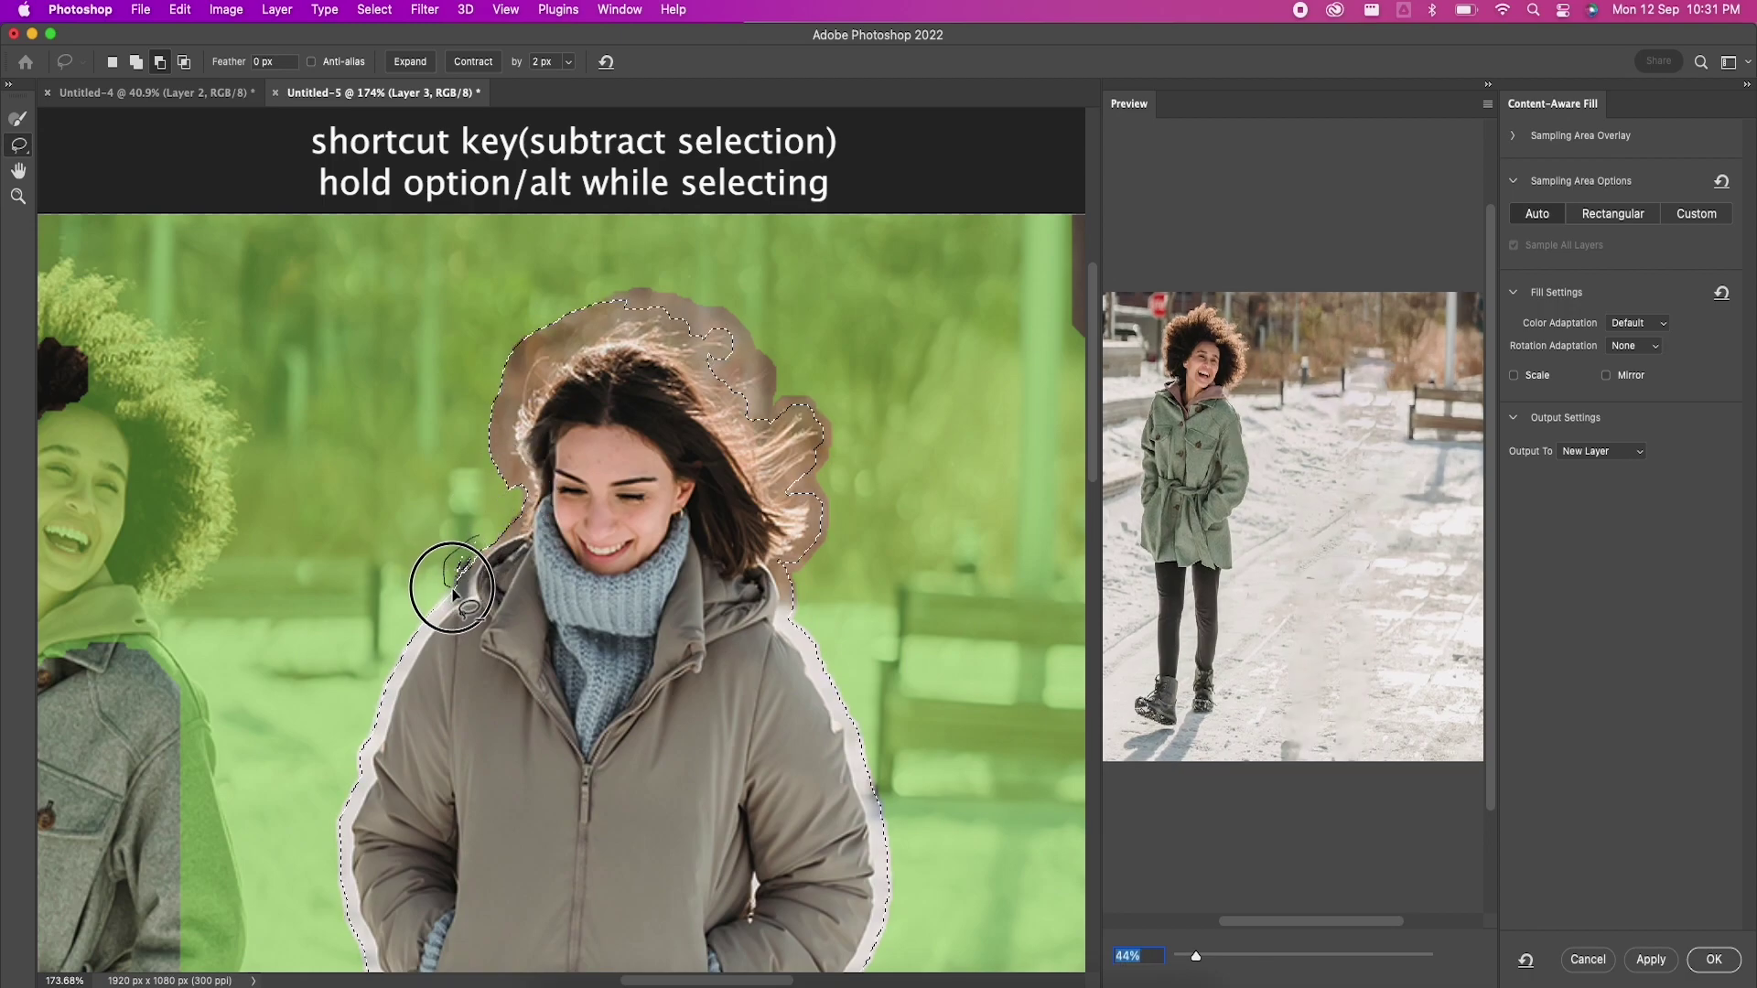
{"action": "left_click_drag", "start_coordinate": [479, 546], "coordinate": [451, 580]}
{"action": "mouse_move", "coordinate": [517, 340]}
{"action": "left_mouse_down"}
{"action": "mouse_move", "coordinate": [654, 314]}
{"action": "mouse_move", "coordinate": [572, 283]}
{"action": "mouse_move", "coordinate": [530, 333]}
{"action": "left_mouse_up"}
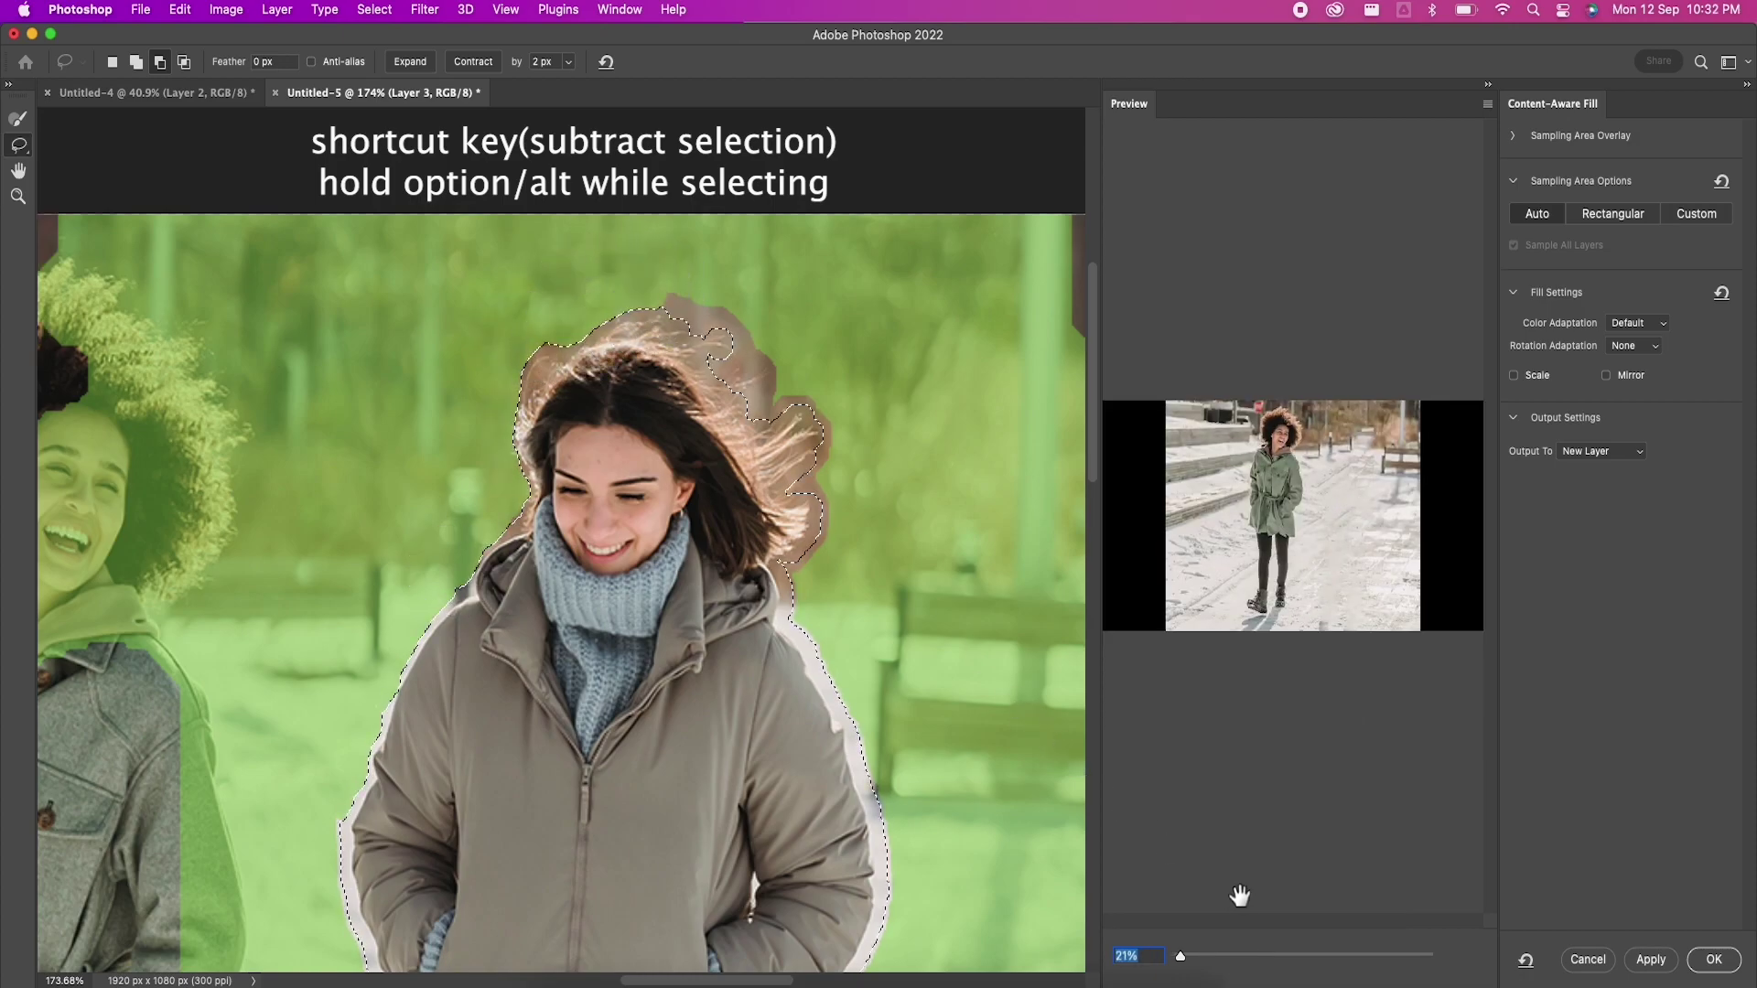
Step: Enlarge the fill preview to 73% and subtract the excess background above and right of the woman's hair from the selection
{"action": "left_click_drag", "start_coordinate": [1180, 956], "coordinate": [1216, 956]}
{"action": "left_click_drag", "start_coordinate": [1157, 686], "coordinate": [1278, 578]}
{"action": "mouse_move", "coordinate": [739, 340]}
{"action": "left_mouse_down"}
{"action": "mouse_move", "coordinate": [695, 287]}
{"action": "mouse_move", "coordinate": [673, 325]}
{"action": "mouse_move", "coordinate": [777, 360]}
{"action": "left_mouse_up"}
{"action": "mouse_move", "coordinate": [667, 300]}
{"action": "left_mouse_down"}
{"action": "mouse_move", "coordinate": [769, 367]}
{"action": "mouse_move", "coordinate": [725, 318]}
{"action": "mouse_move", "coordinate": [670, 304]}
{"action": "mouse_move", "coordinate": [726, 364]}
{"action": "mouse_move", "coordinate": [749, 378]}
{"action": "mouse_move", "coordinate": [766, 363]}
{"action": "mouse_move", "coordinate": [719, 334]}
{"action": "mouse_move", "coordinate": [778, 426]}
{"action": "left_mouse_up"}
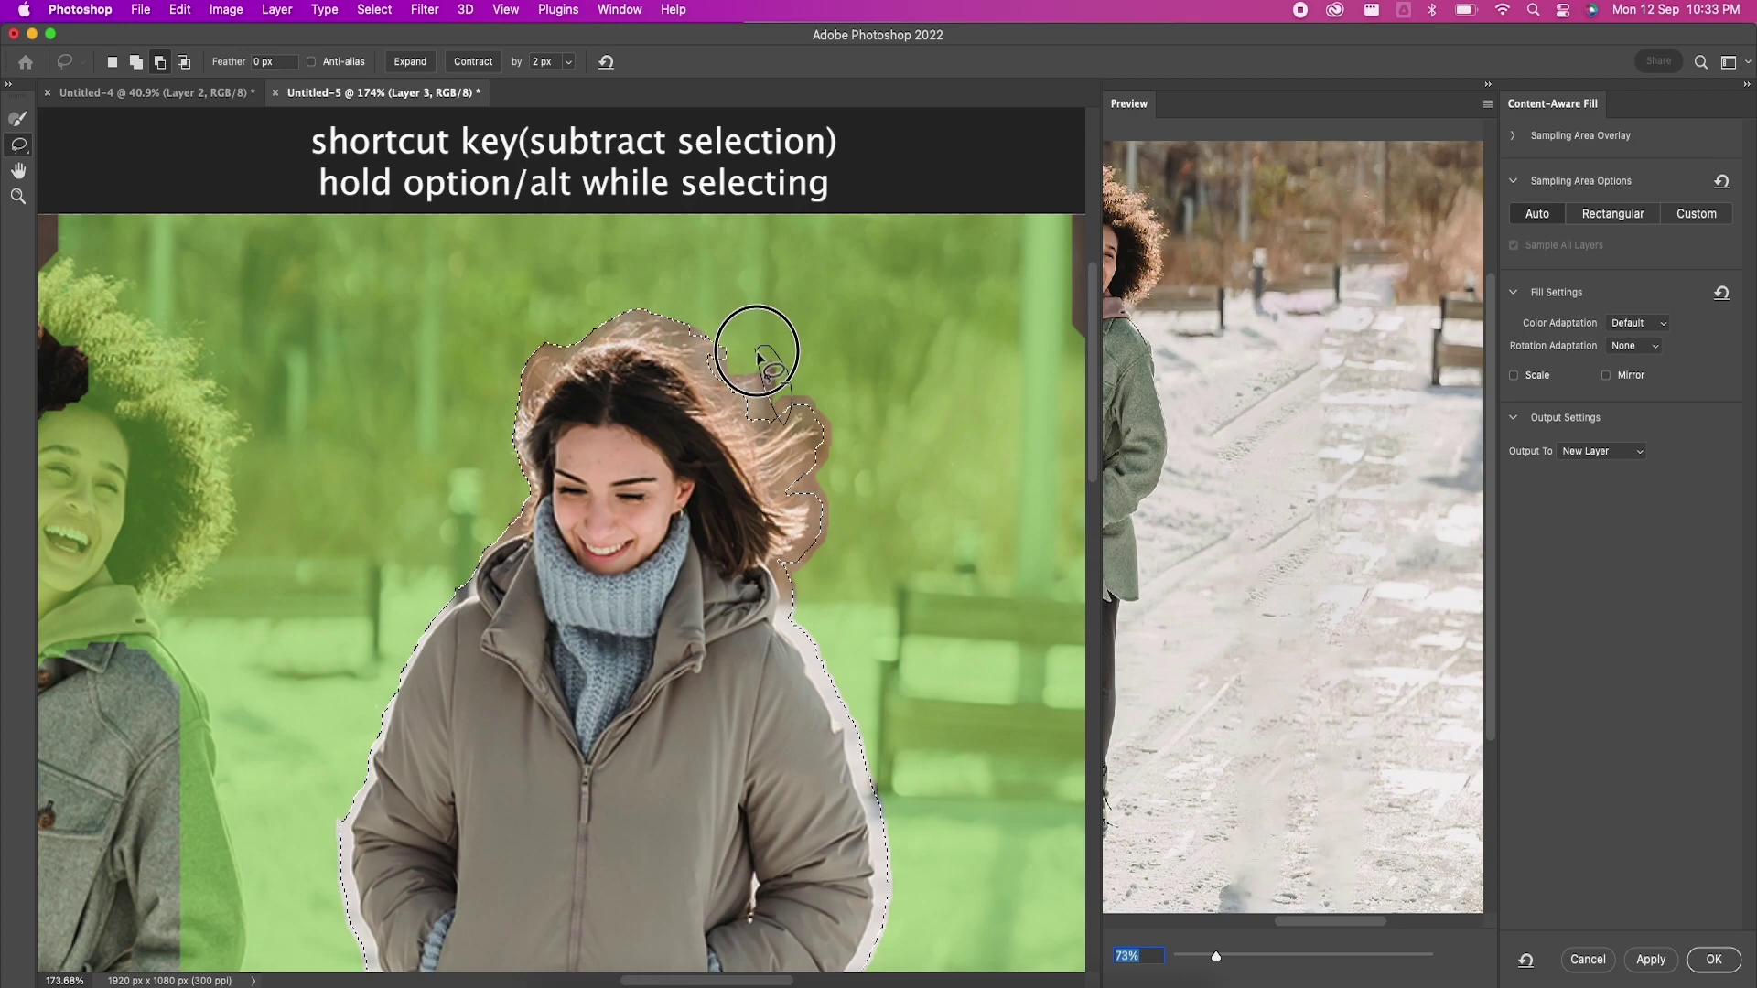
{"action": "left_click_drag", "start_coordinate": [756, 352], "coordinate": [762, 382]}
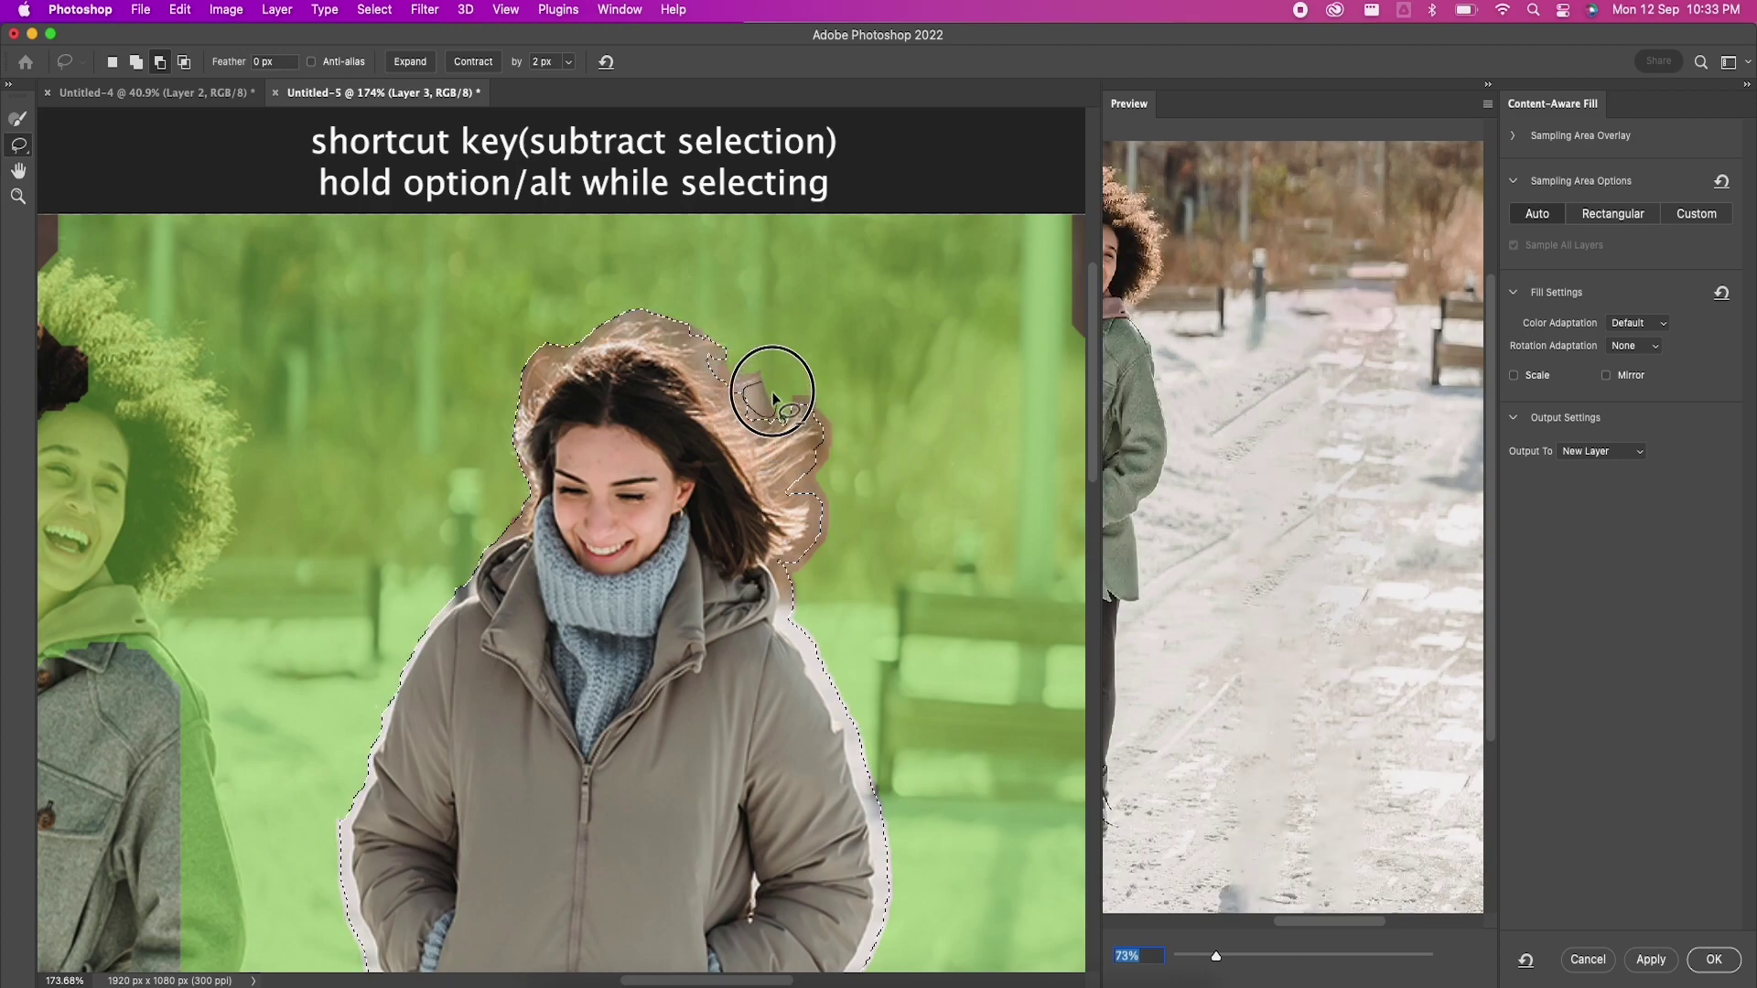
{"action": "mouse_move", "coordinate": [786, 420]}
{"action": "left_mouse_down"}
{"action": "mouse_move", "coordinate": [749, 415]}
{"action": "mouse_move", "coordinate": [782, 414]}
{"action": "mouse_move", "coordinate": [750, 394]}
{"action": "mouse_move", "coordinate": [747, 409]}
{"action": "mouse_move", "coordinate": [827, 415]}
{"action": "mouse_move", "coordinate": [779, 421]}
{"action": "left_mouse_up"}
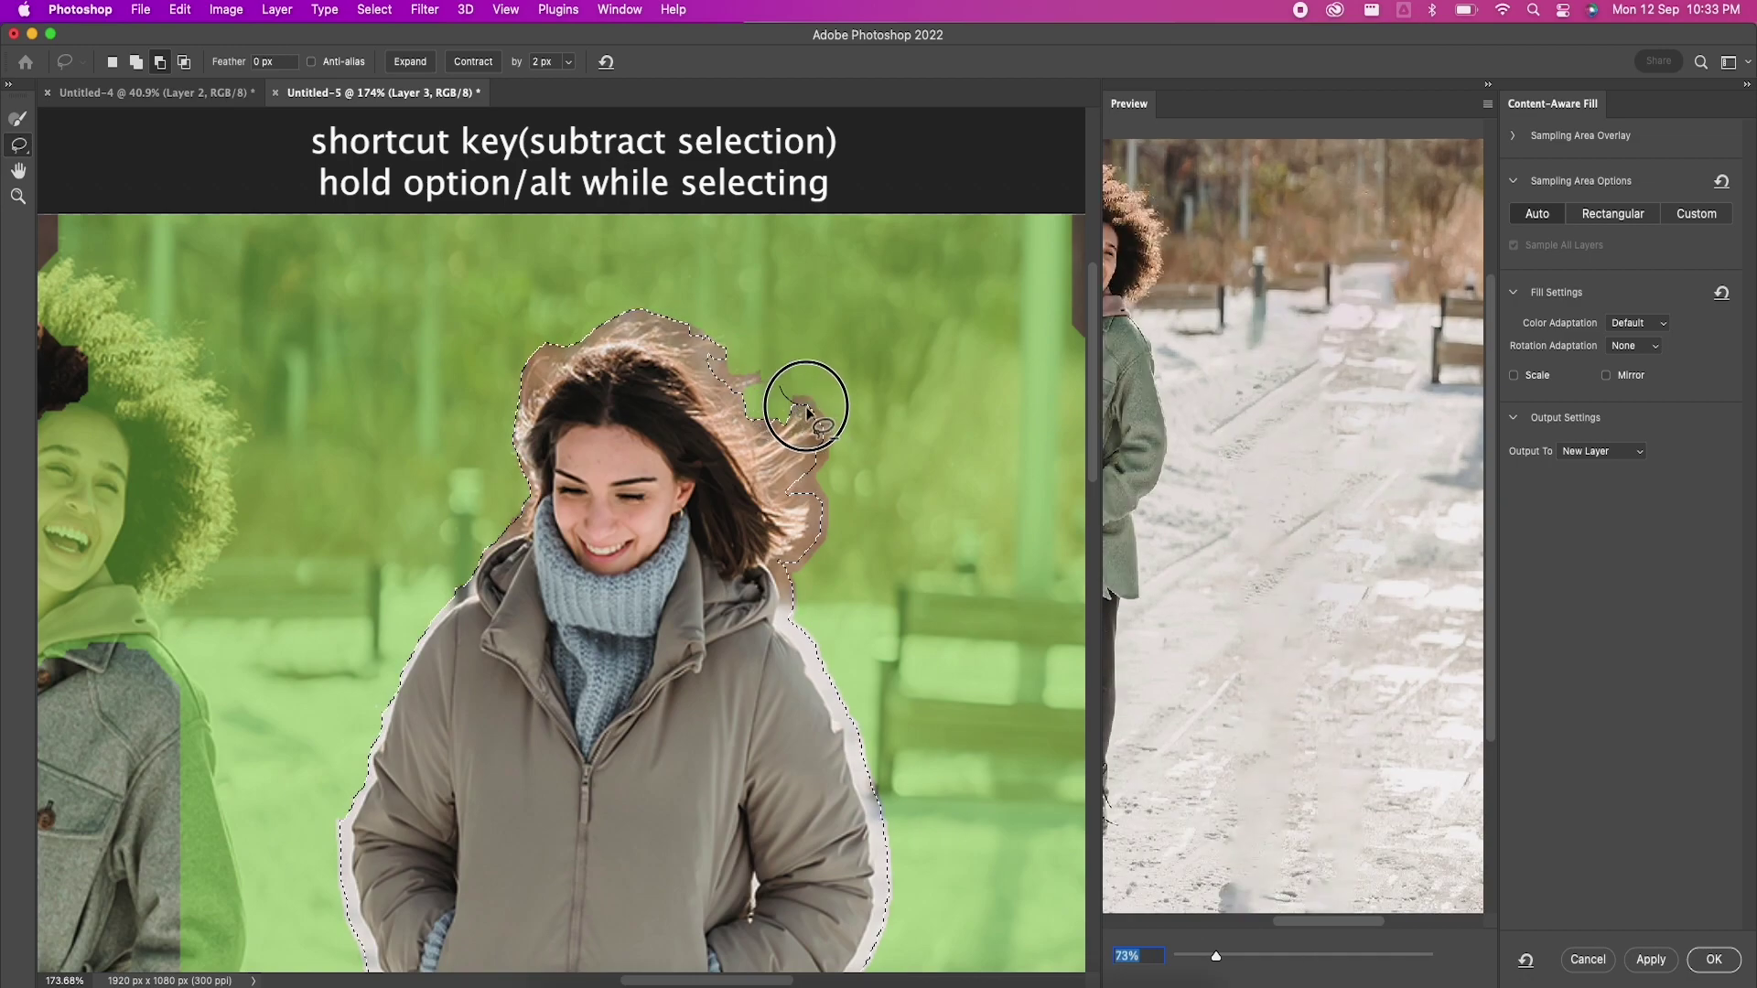
{"action": "mouse_move", "coordinate": [817, 426]}
{"action": "left_mouse_down"}
{"action": "mouse_move", "coordinate": [814, 383]}
{"action": "mouse_move", "coordinate": [833, 456]}
{"action": "mouse_move", "coordinate": [826, 433]}
{"action": "mouse_move", "coordinate": [815, 472]}
{"action": "mouse_move", "coordinate": [836, 453]}
{"action": "mouse_move", "coordinate": [823, 434]}
{"action": "mouse_move", "coordinate": [824, 490]}
{"action": "left_mouse_up"}
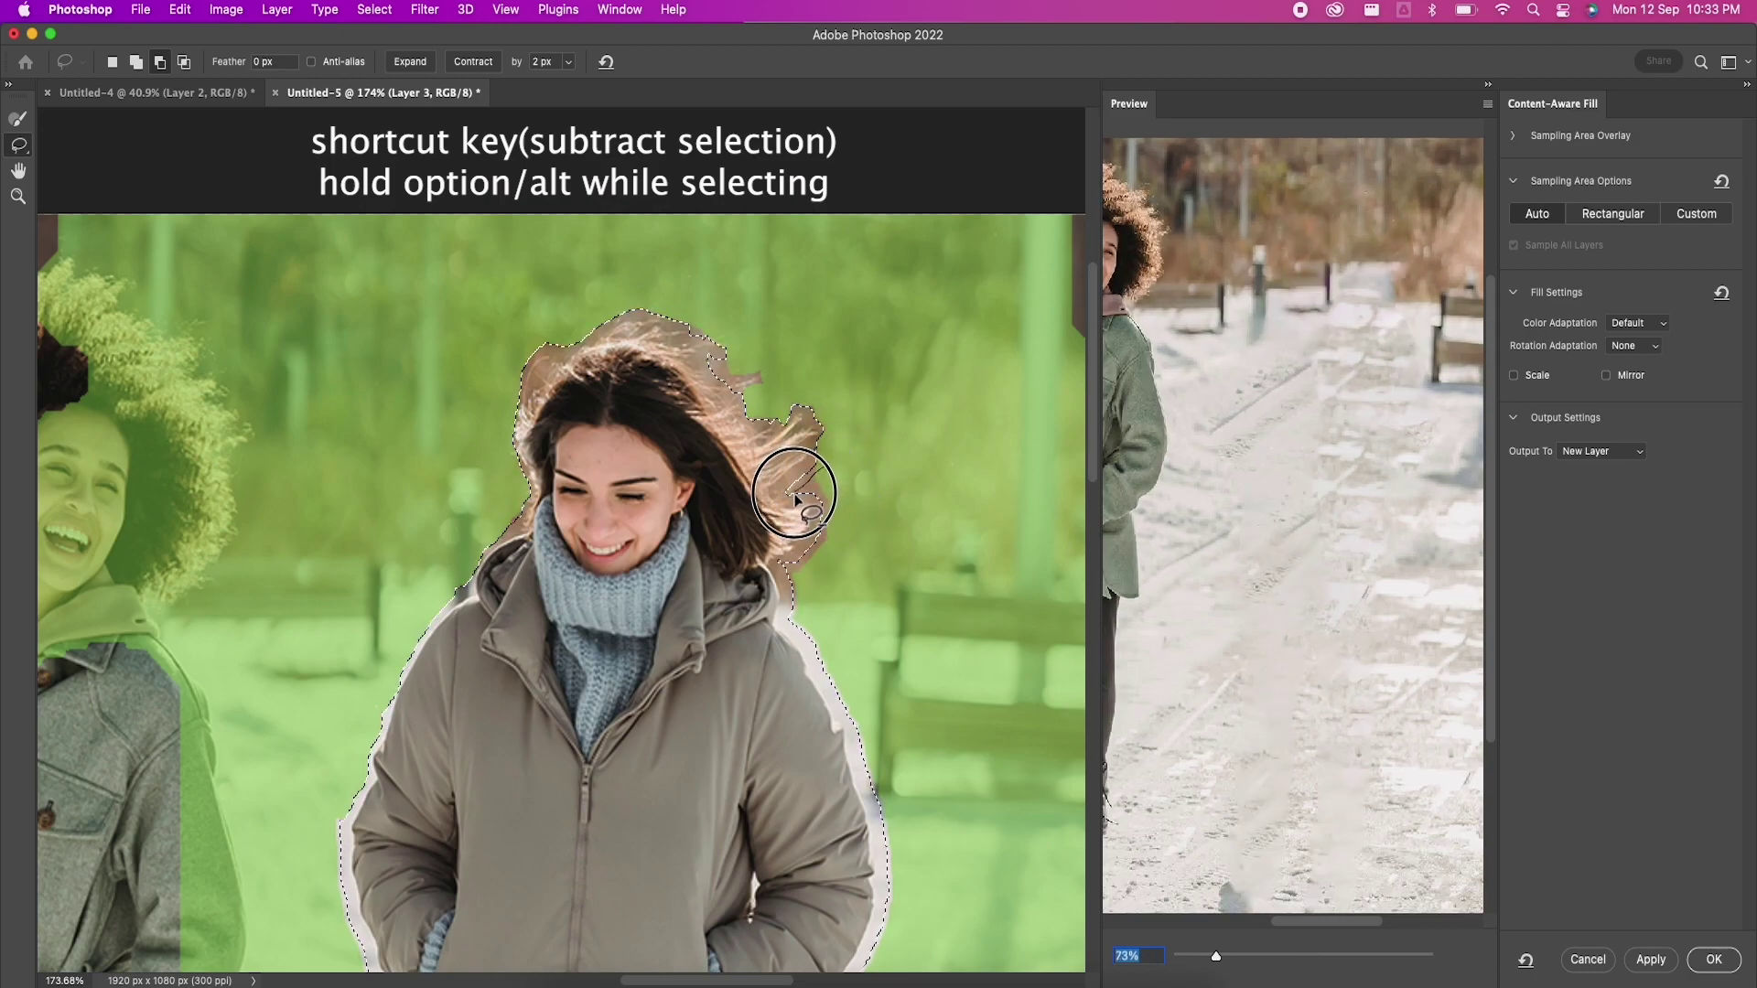
Step: Check the selection down to the boots, apply the content-aware fill to a new layer, and deselect
{"action": "scroll", "coordinate": [929, 784], "scroll_direction": "down", "scroll_amount": 10}
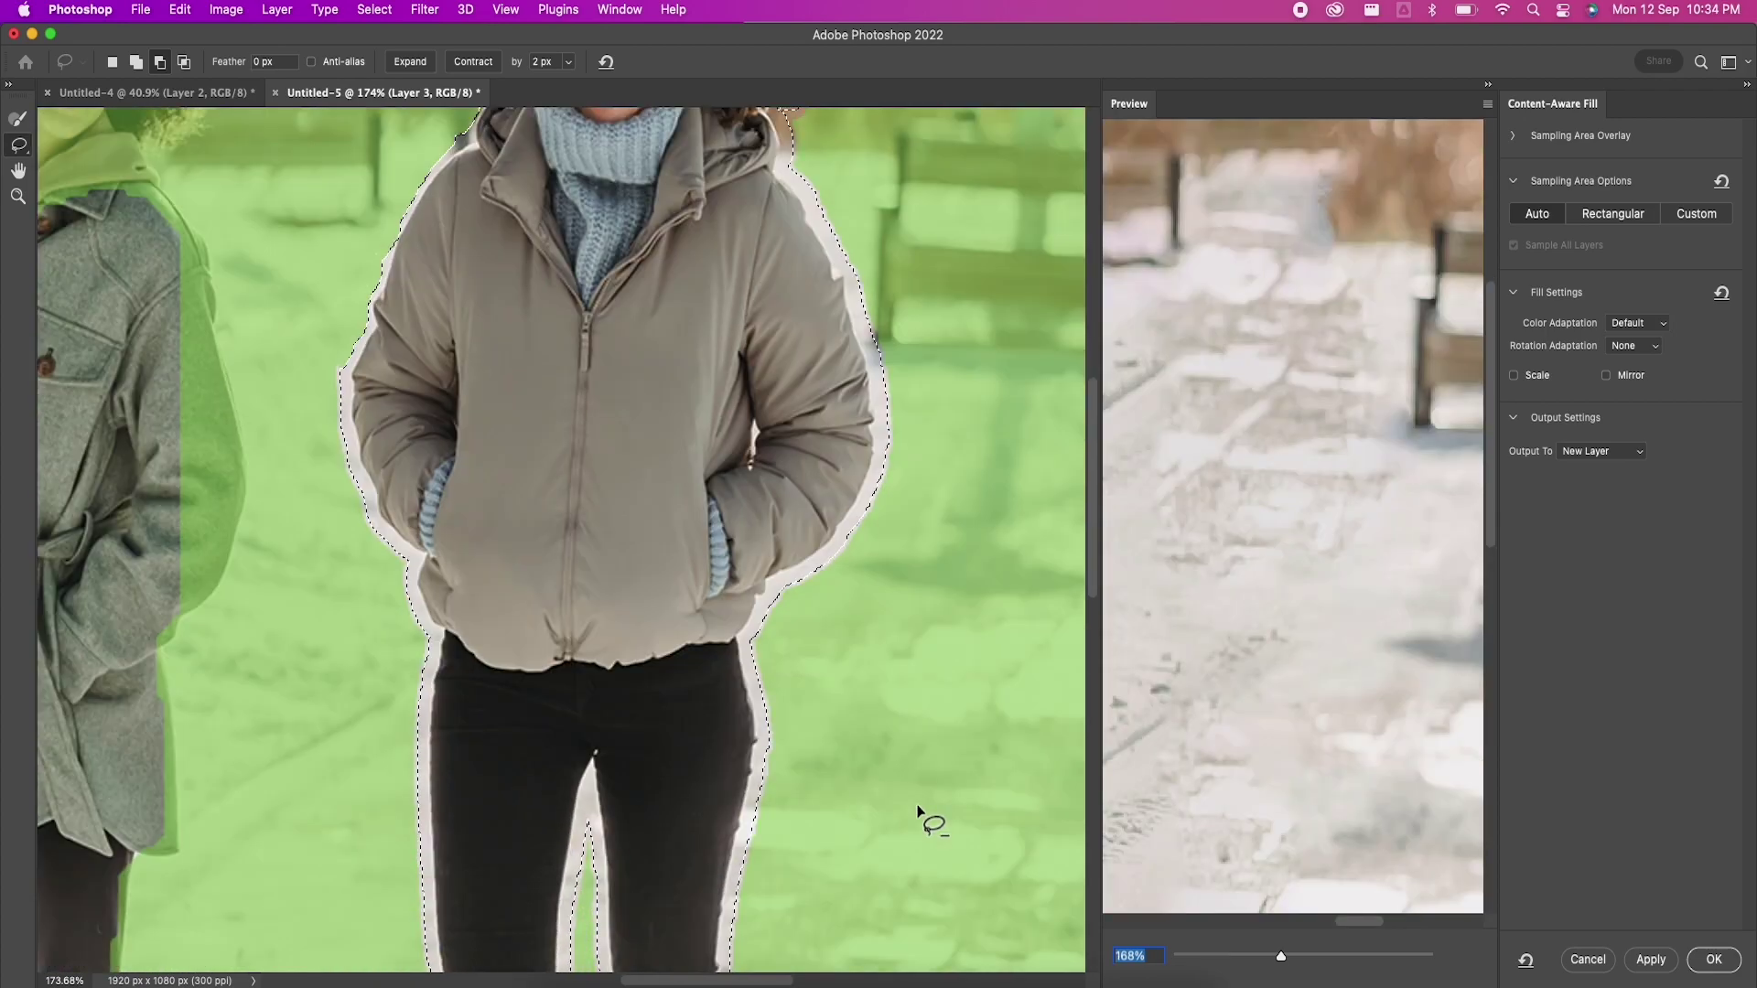
{"action": "scroll", "coordinate": [892, 834], "scroll_direction": "down", "scroll_amount": 10}
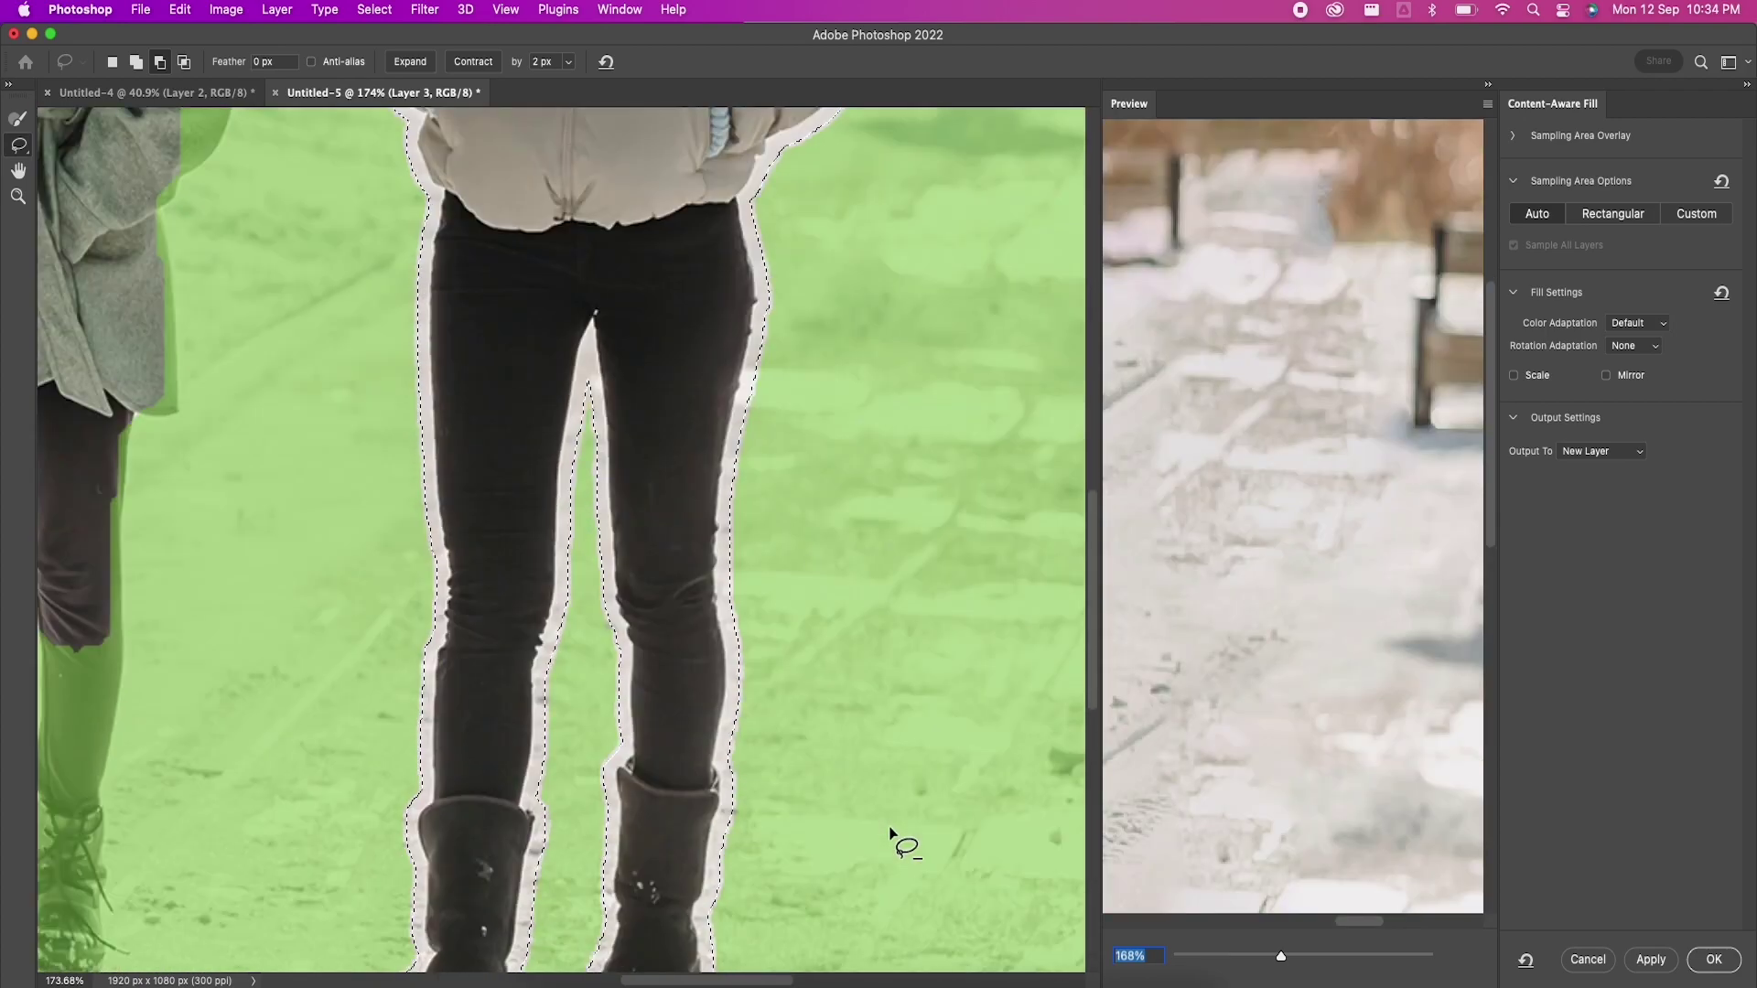
{"action": "scroll", "coordinate": [892, 834], "scroll_direction": "up", "scroll_amount": 10}
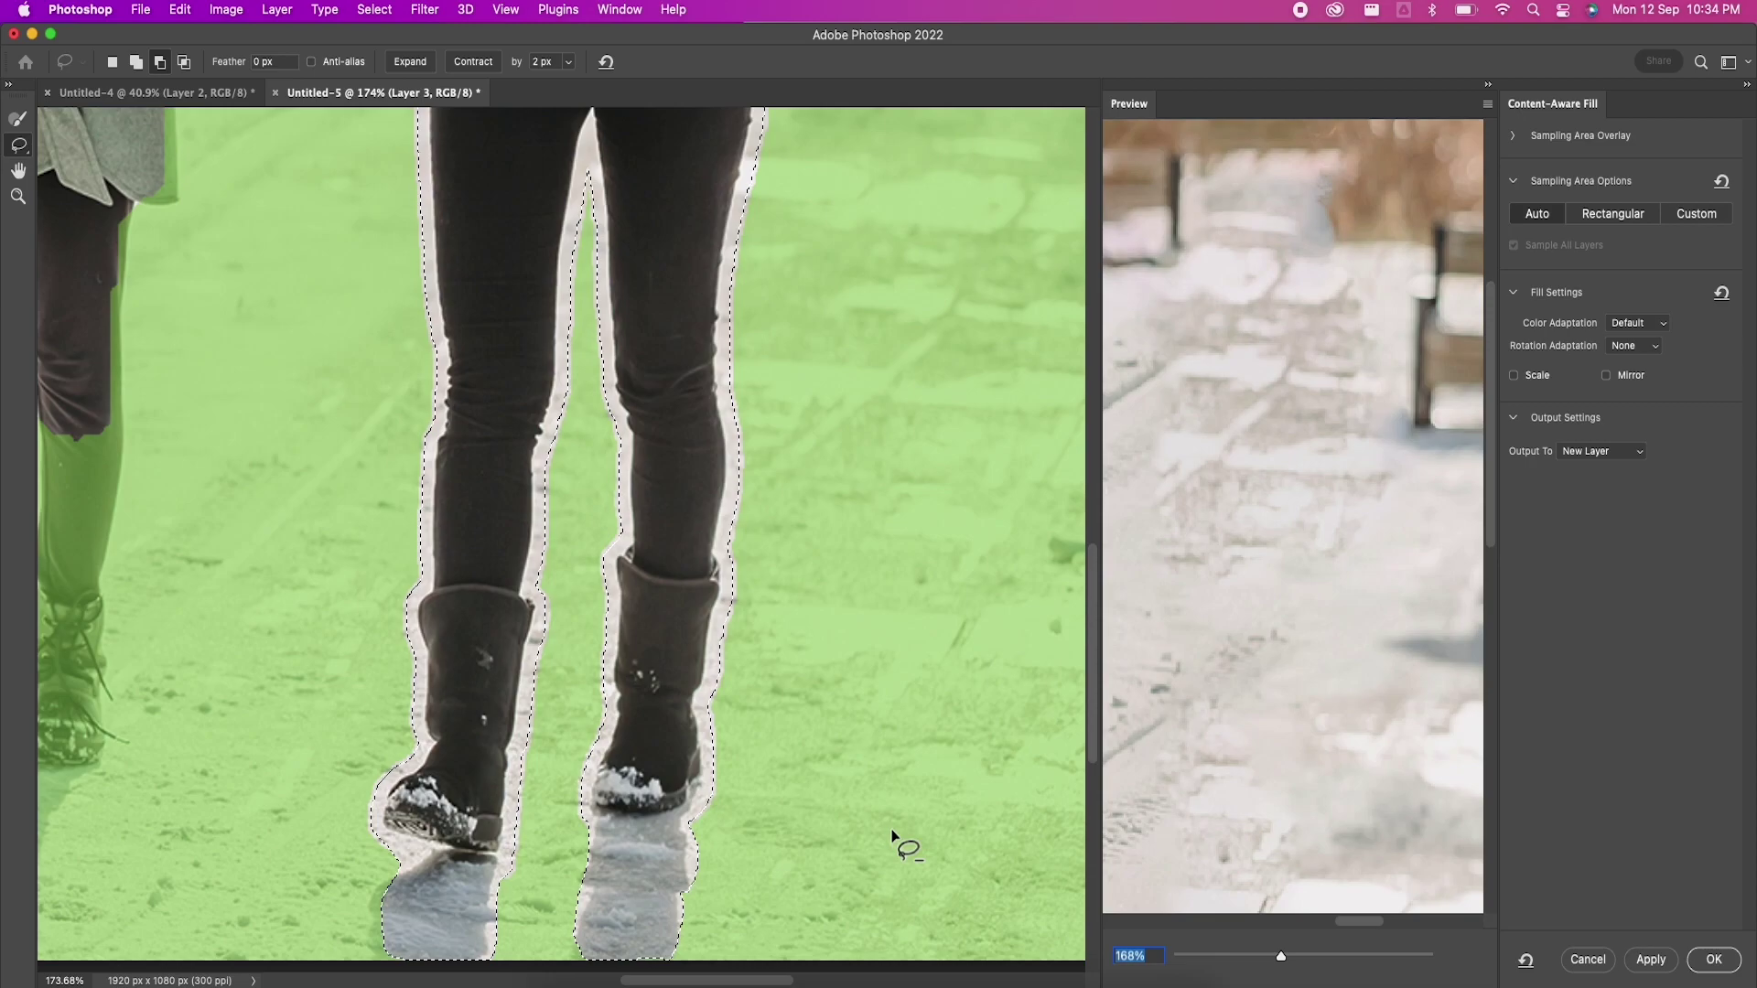
{"action": "scroll", "coordinate": [892, 834], "scroll_direction": "down", "scroll_amount": 5}
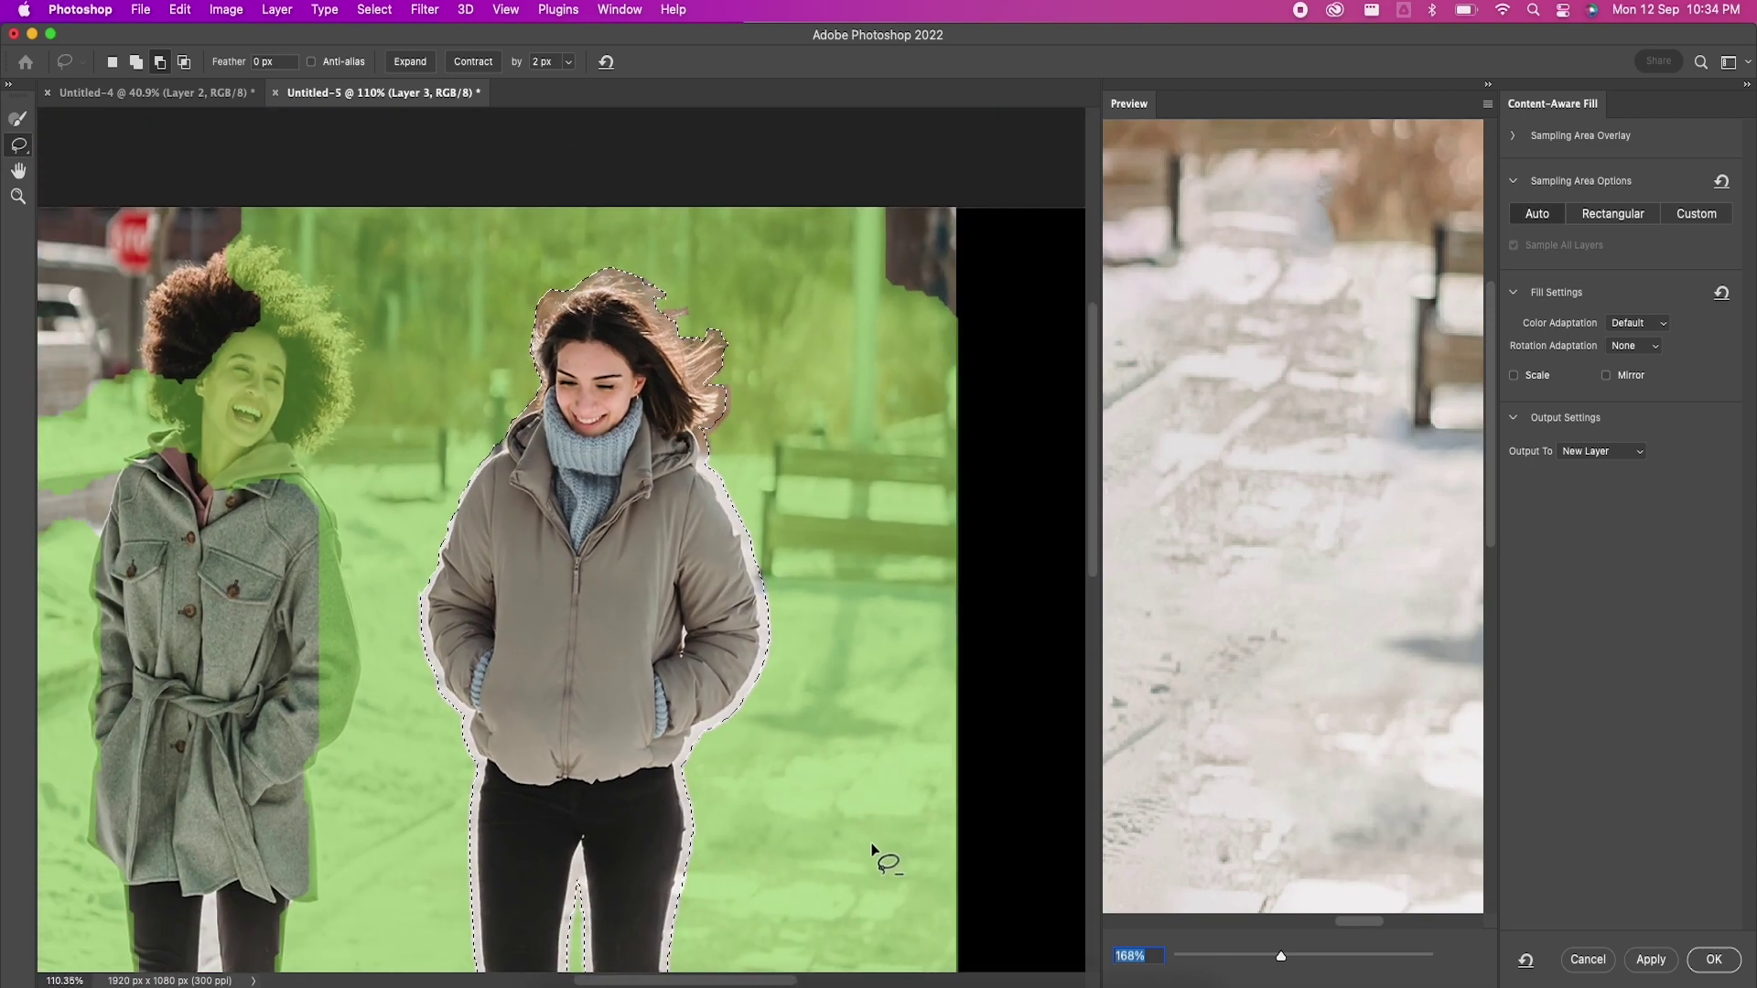
{"action": "scroll", "coordinate": [872, 847], "scroll_direction": "down", "scroll_amount": 3}
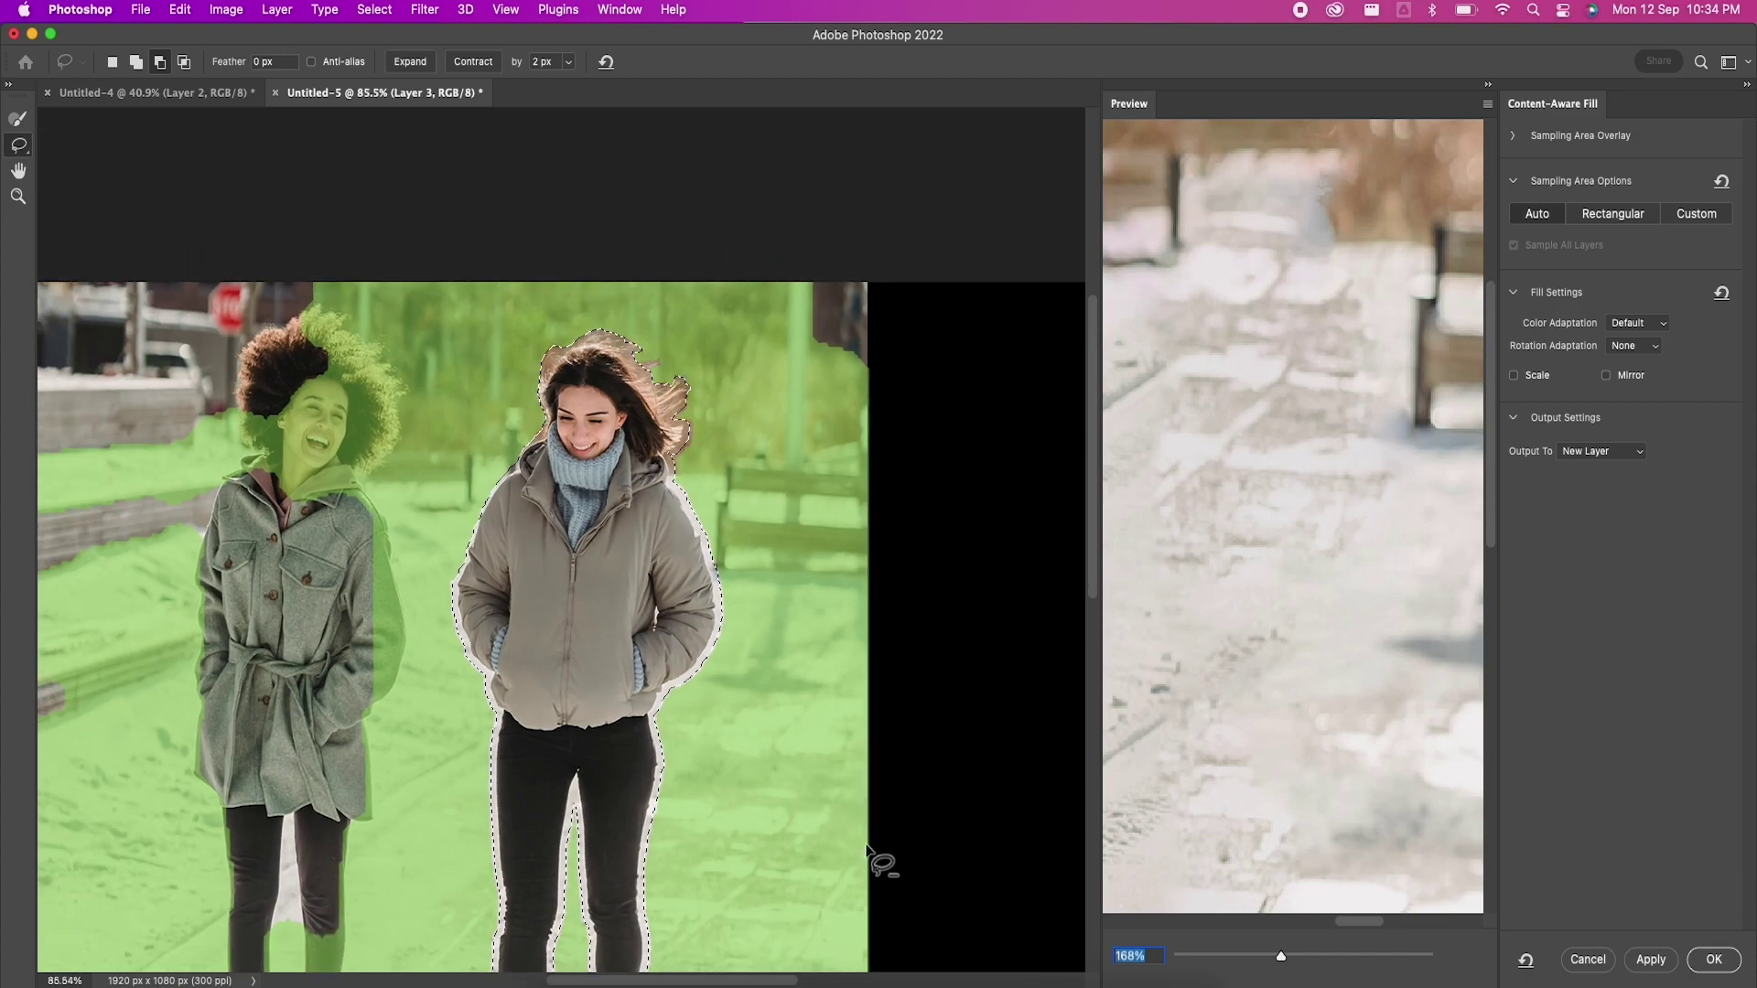
{"action": "scroll", "coordinate": [865, 855], "scroll_direction": "down", "scroll_amount": 5}
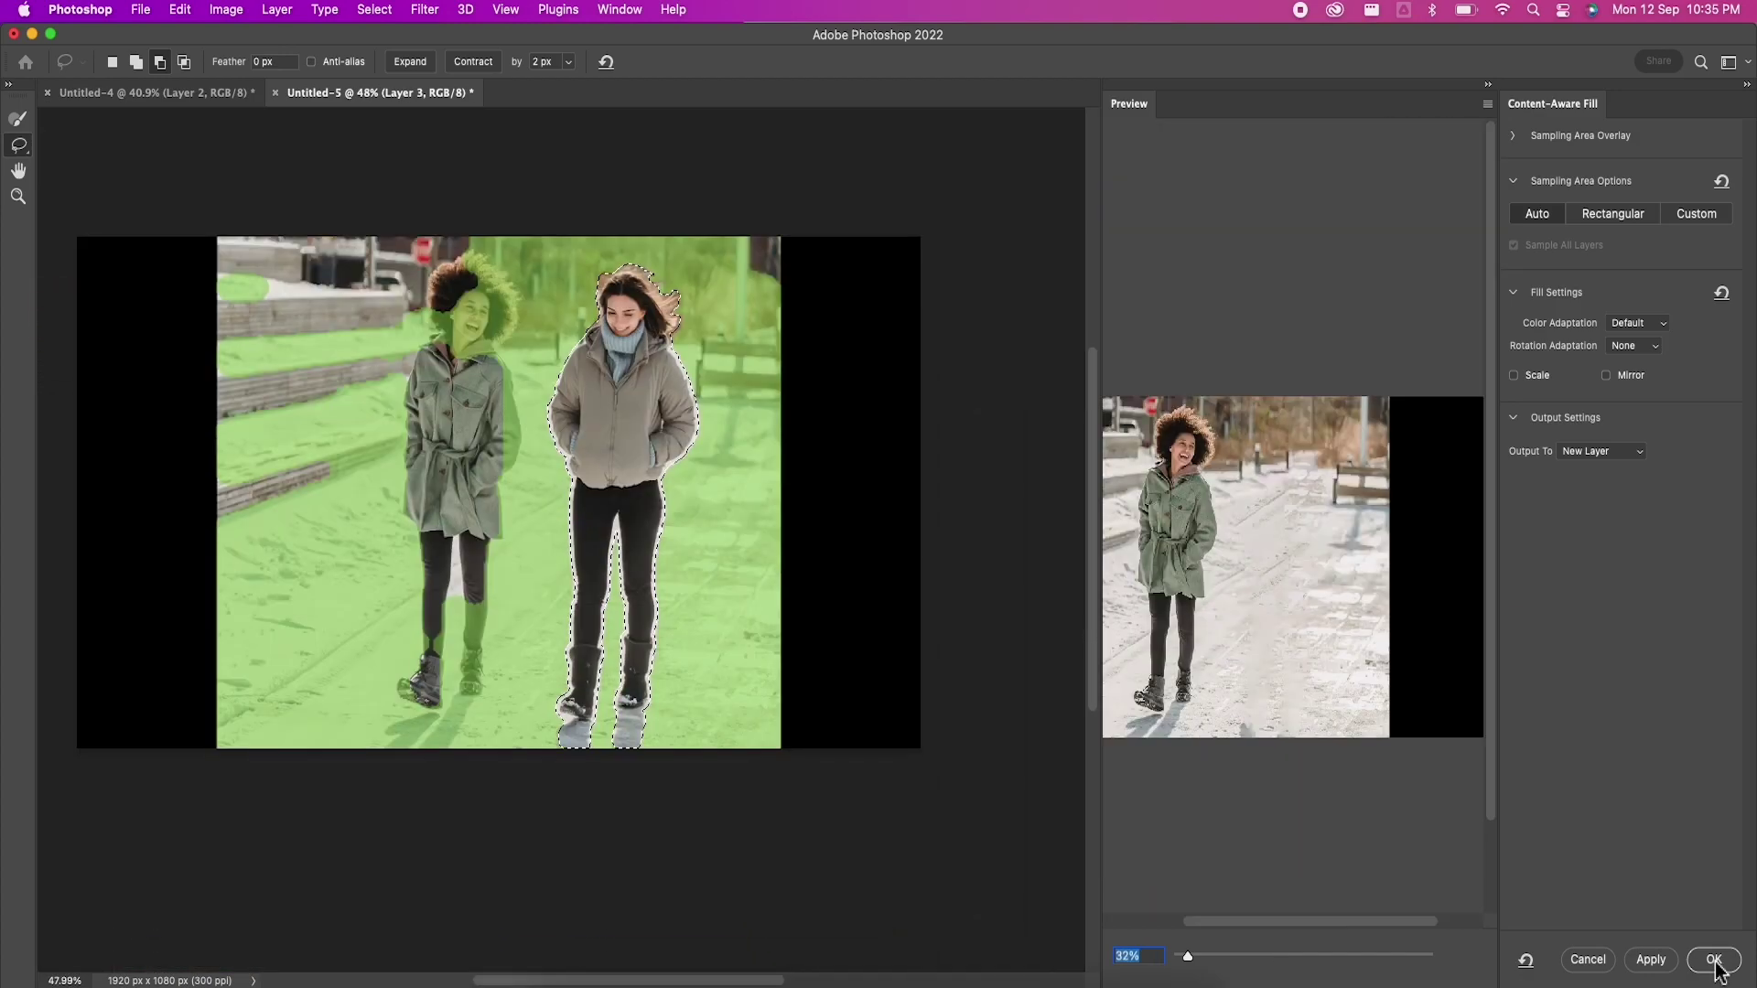
{"action": "left_click", "coordinate": [1714, 959]}
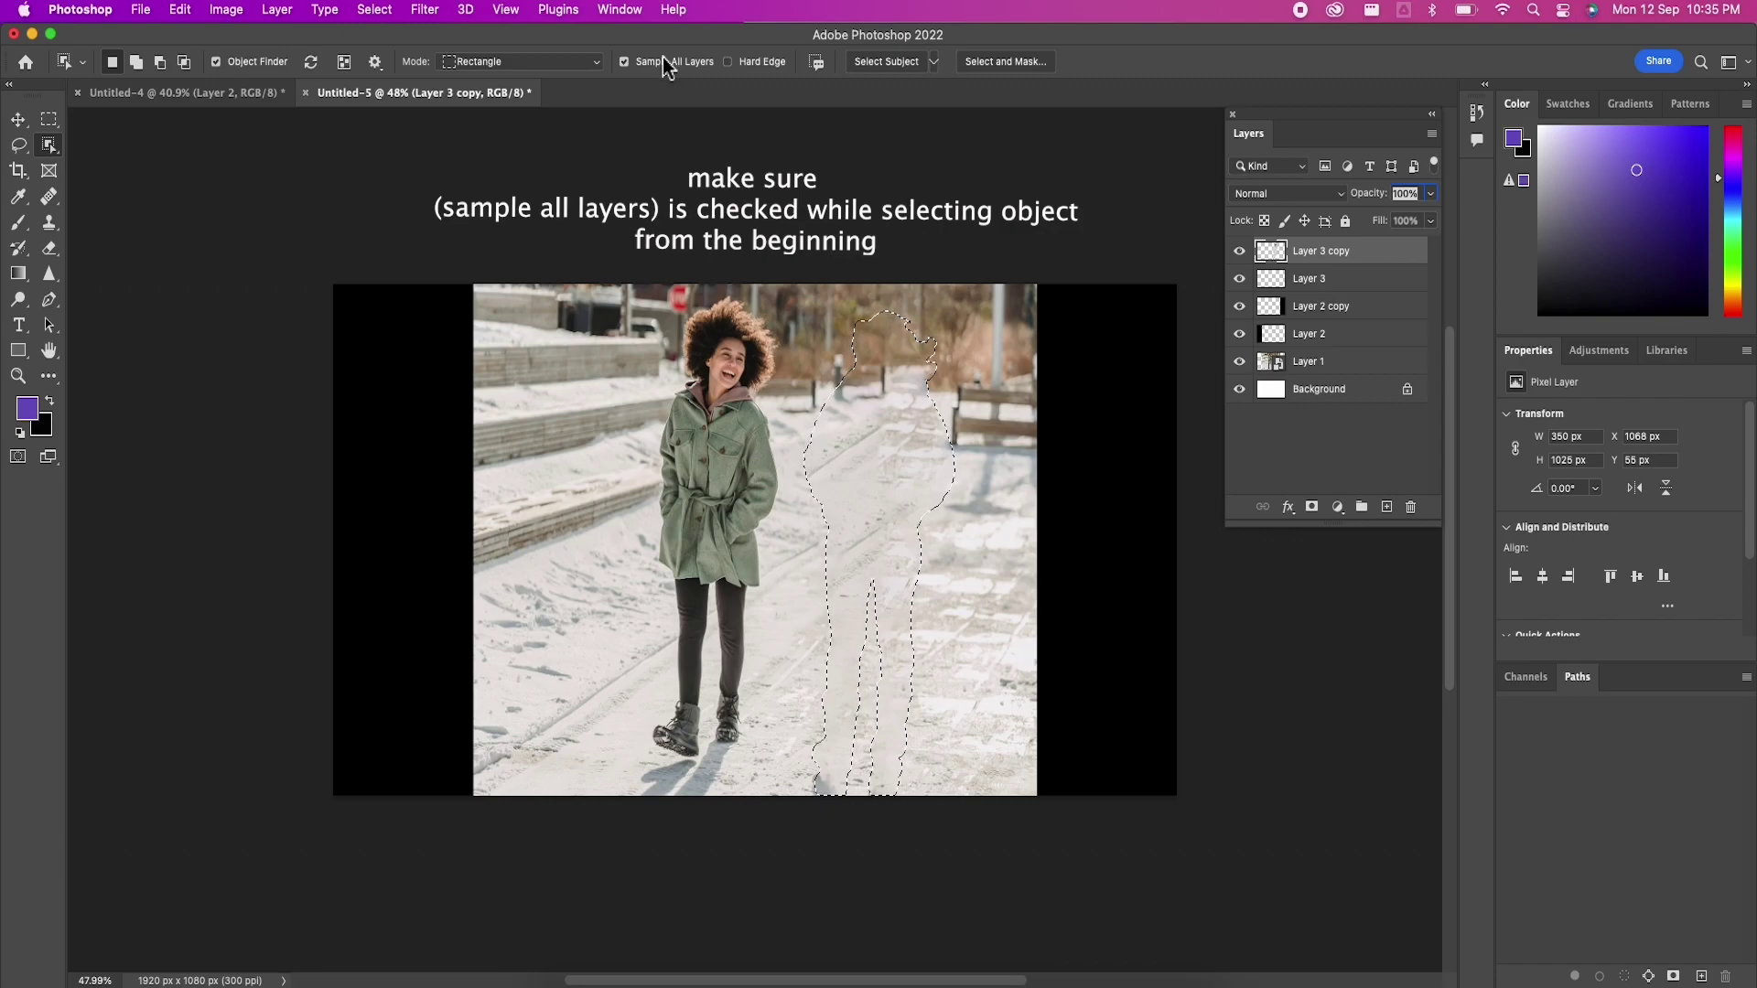
{"action": "left_click", "coordinate": [387, 16]}
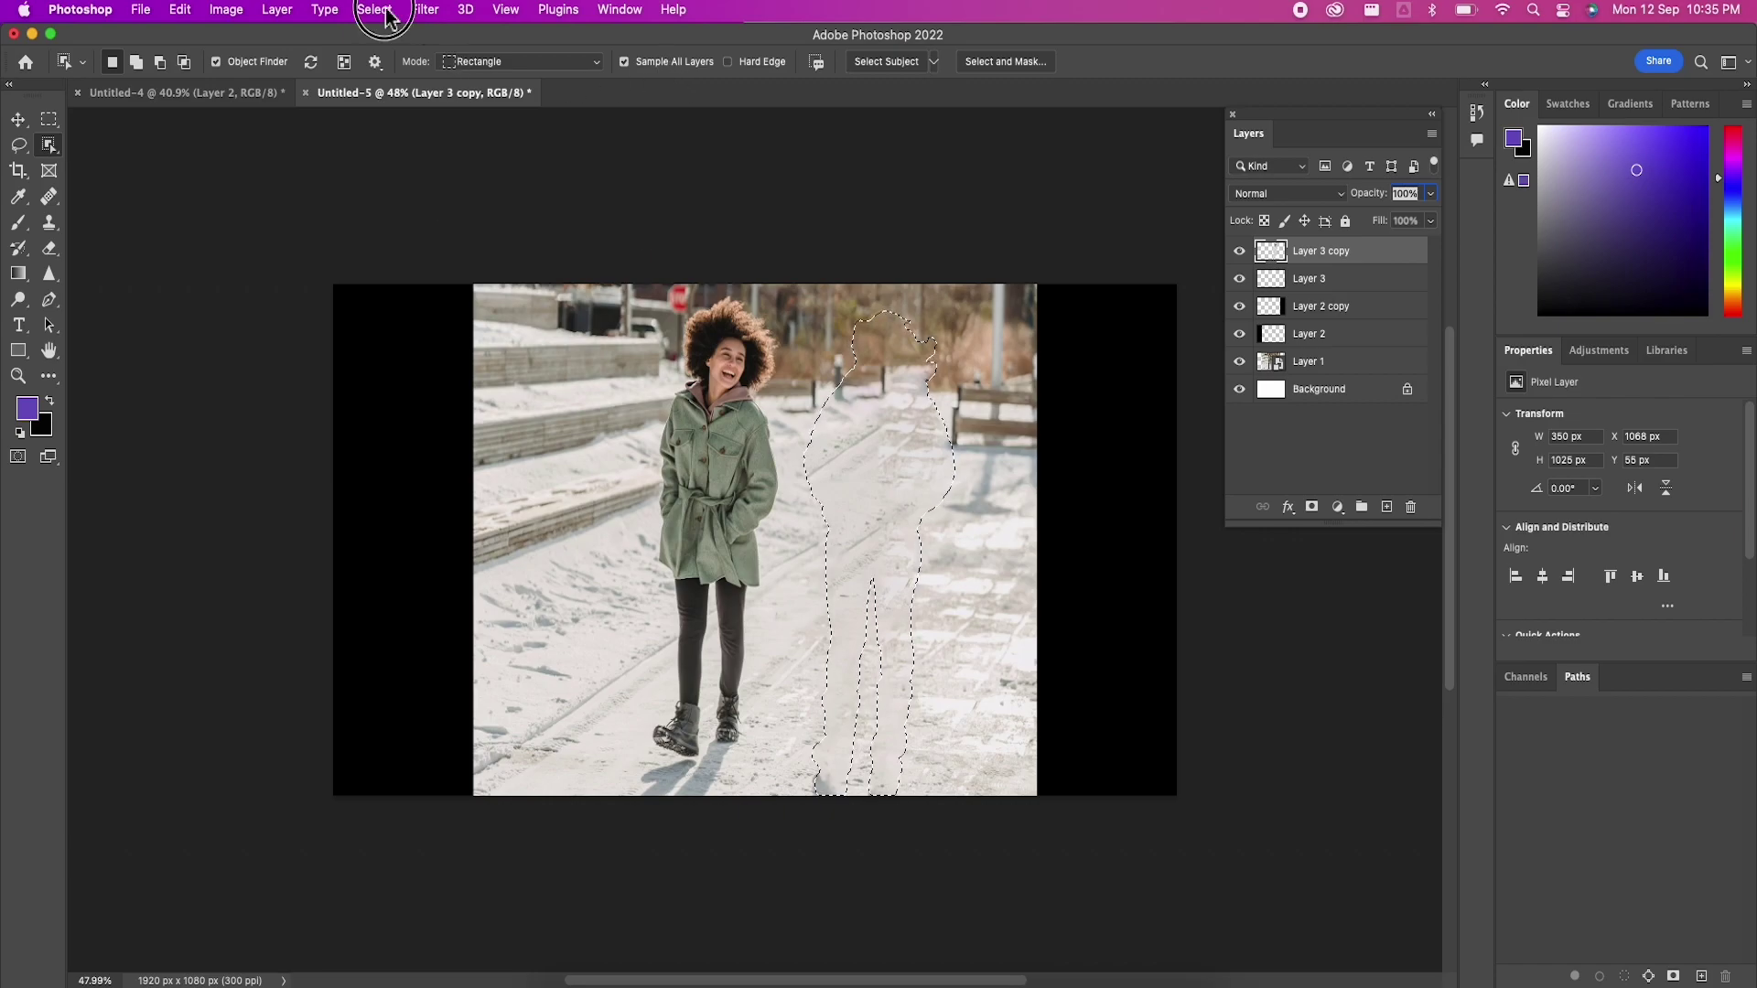
{"action": "left_click", "coordinate": [389, 55]}
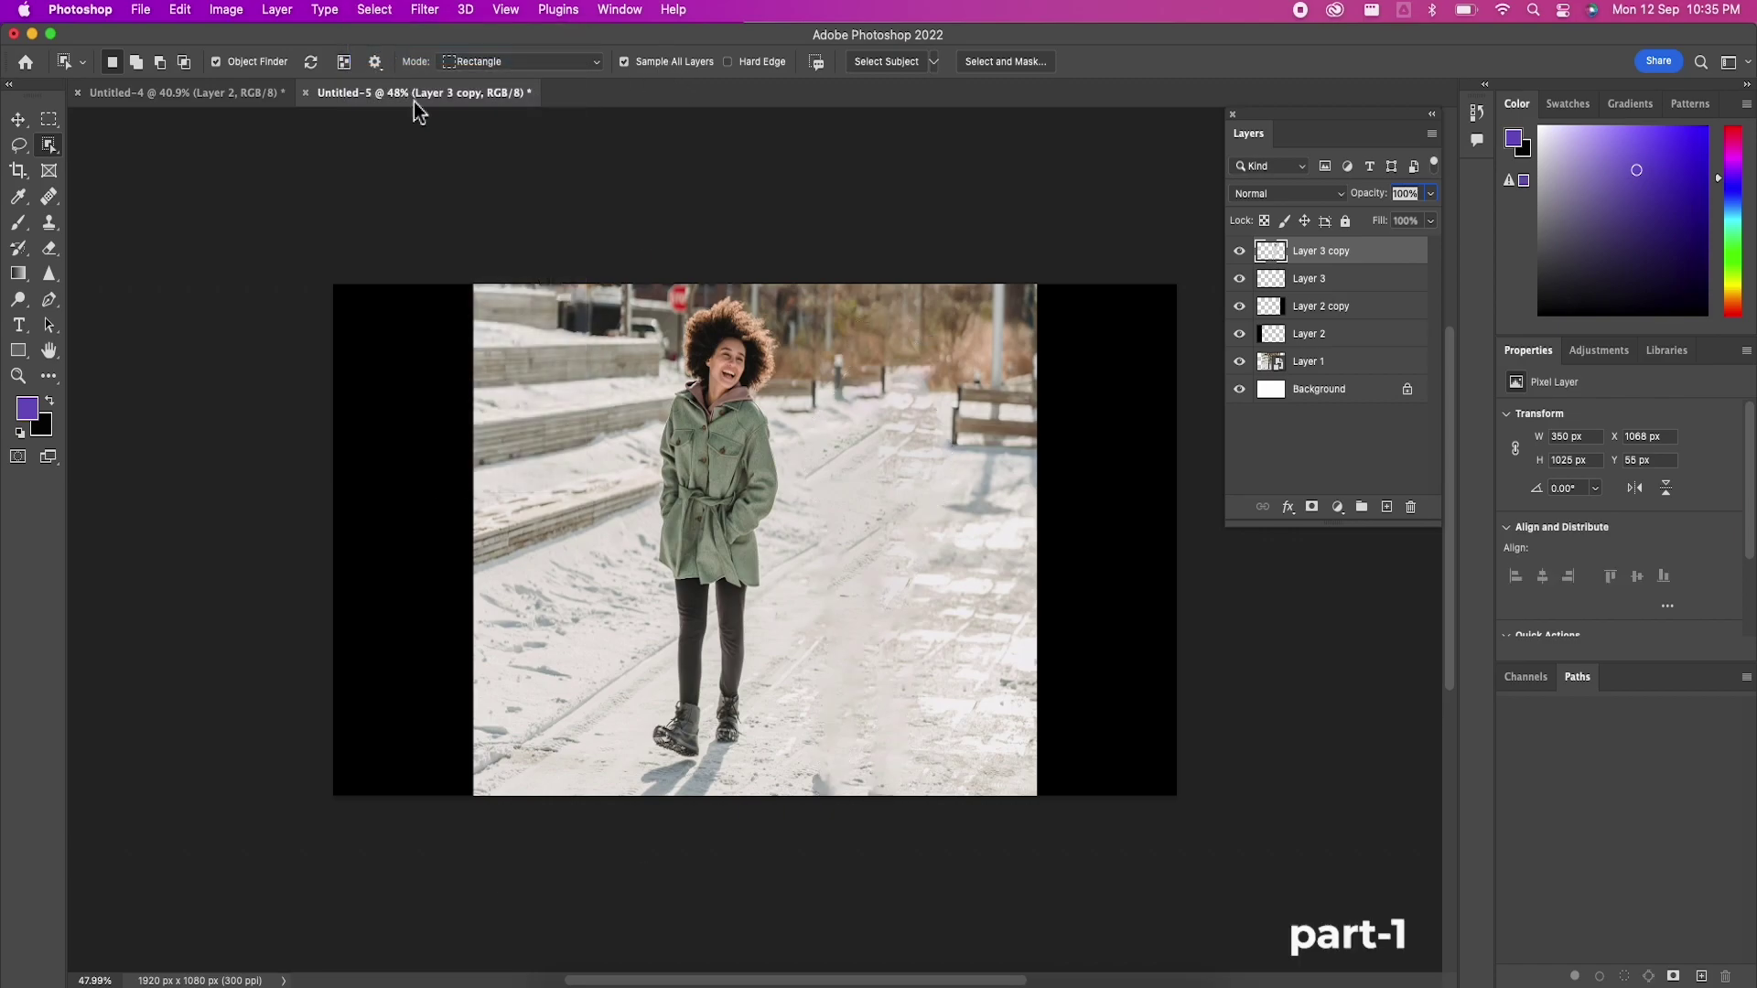
{"action": "scroll", "coordinate": [1114, 773], "scroll_direction": "up", "scroll_amount": 5}
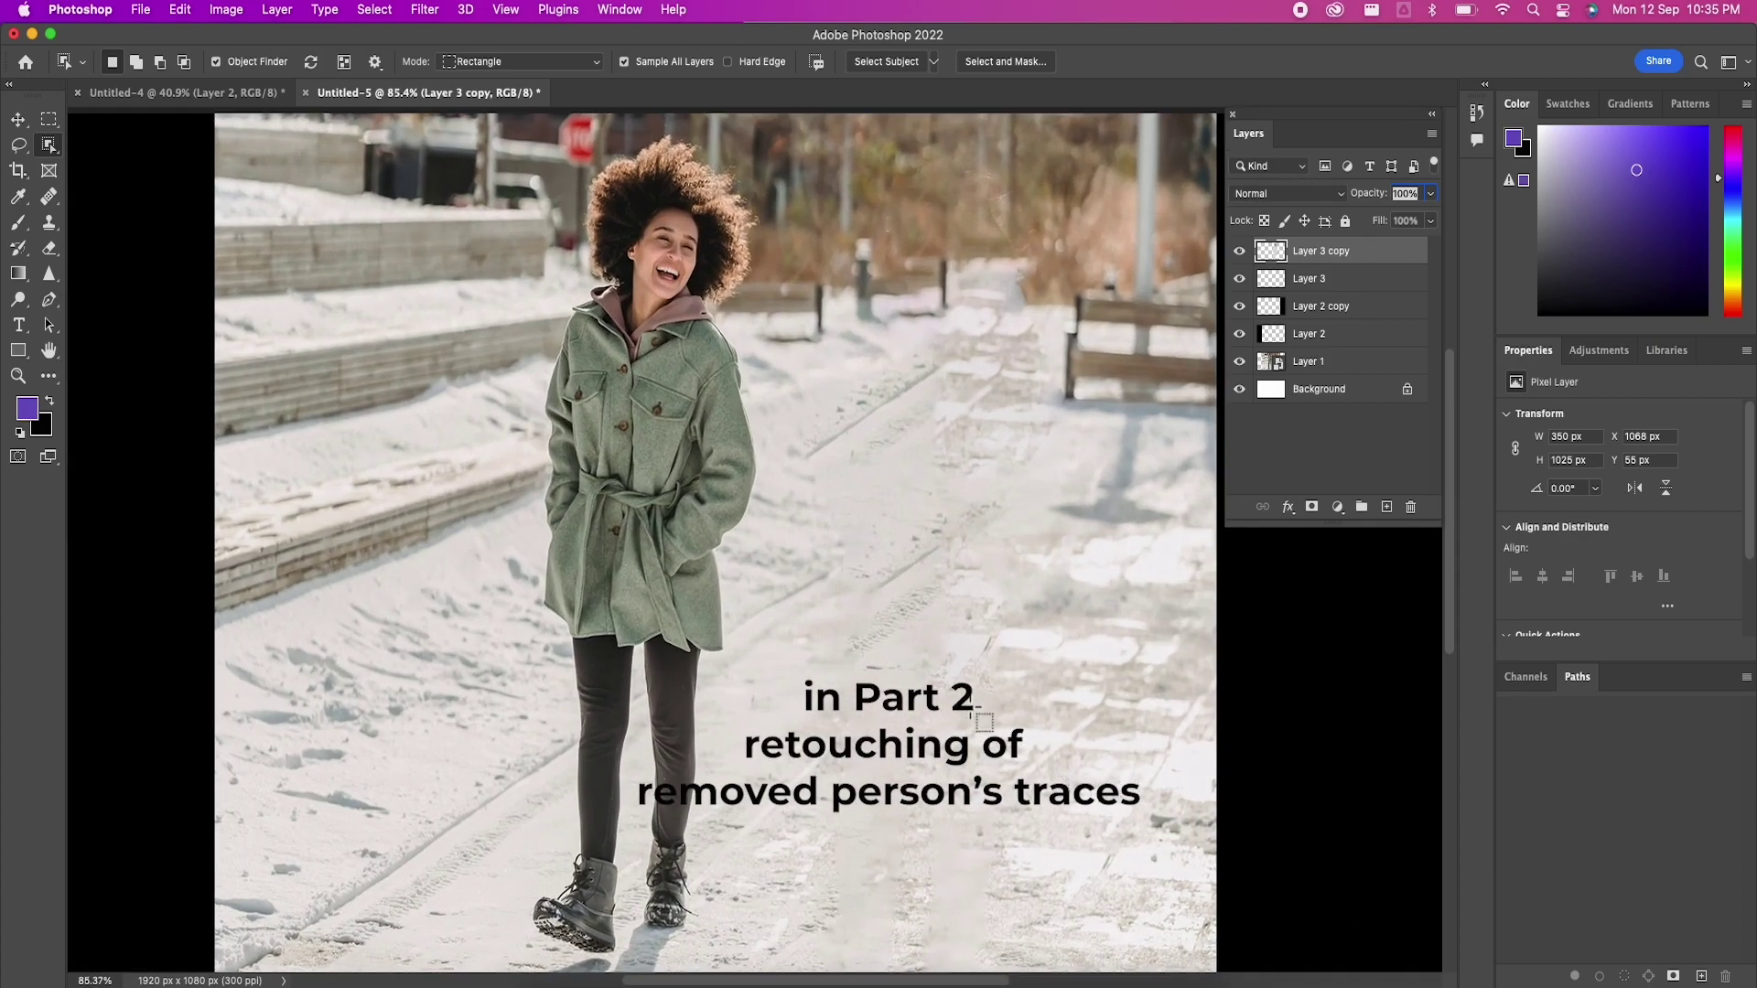
{"action": "scroll", "coordinate": [971, 707], "scroll_direction": "down", "scroll_amount": 5}
{"action": "scroll", "coordinate": [965, 702], "scroll_direction": "up", "scroll_amount": 3}
{"action": "scroll", "coordinate": [978, 716], "scroll_direction": "down", "scroll_amount": 3}
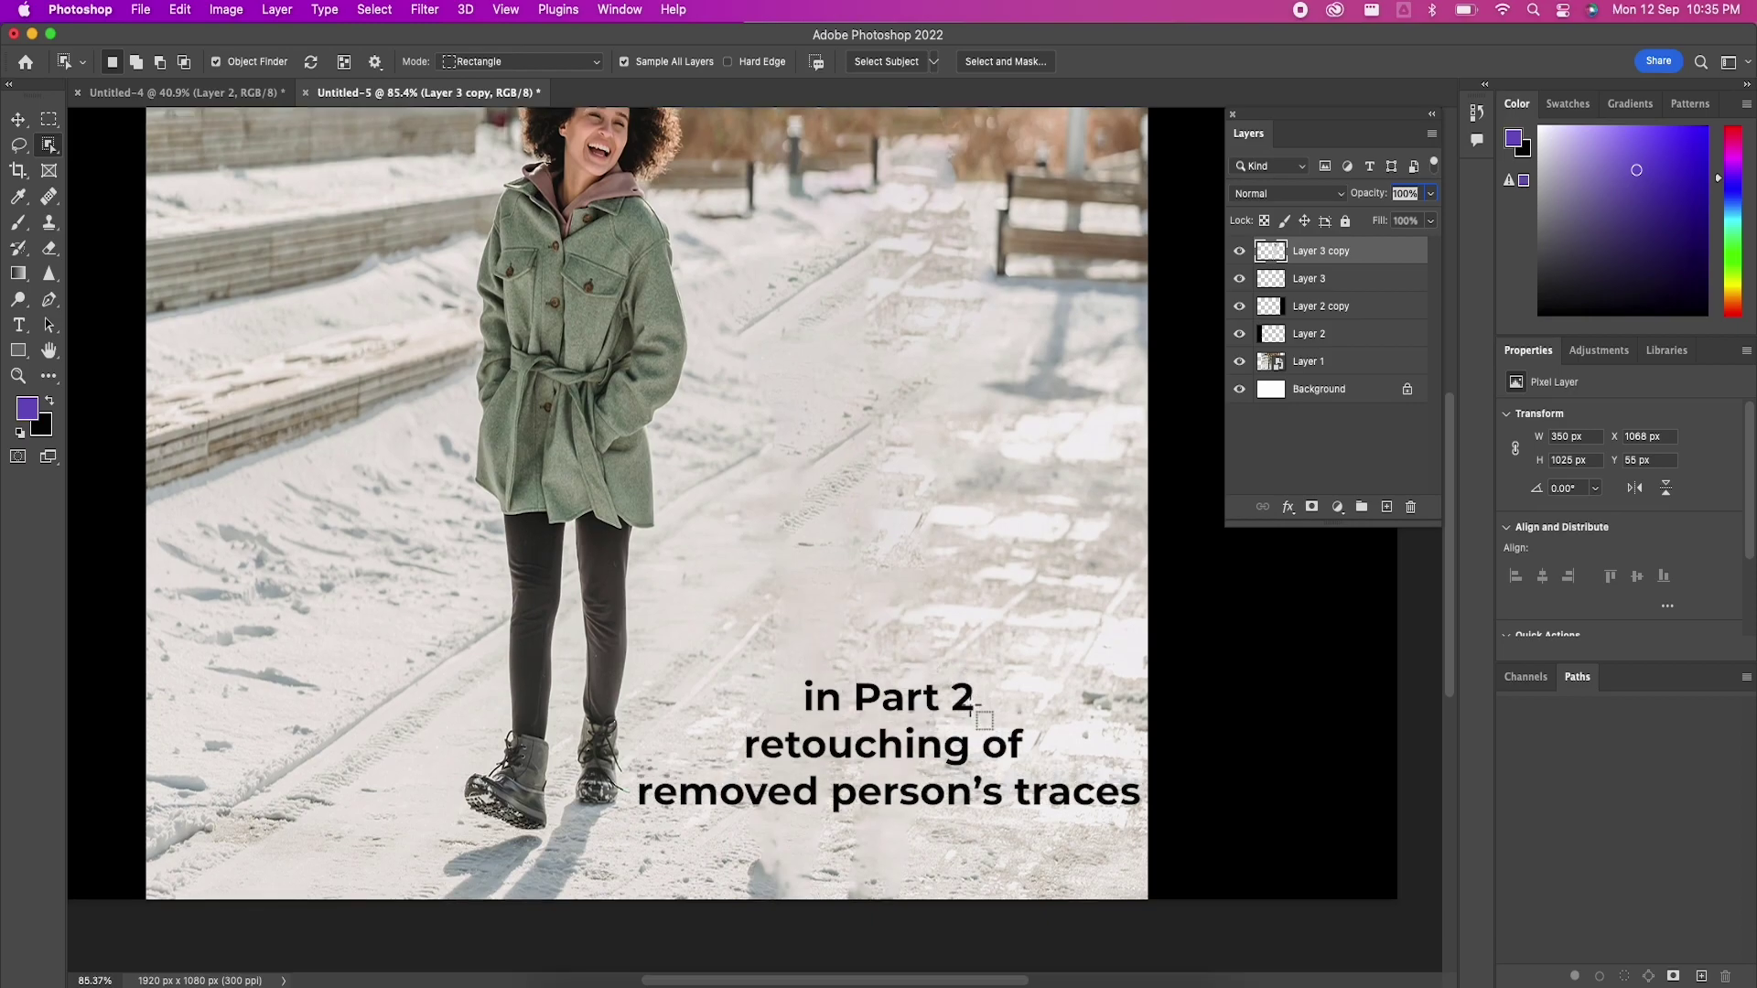